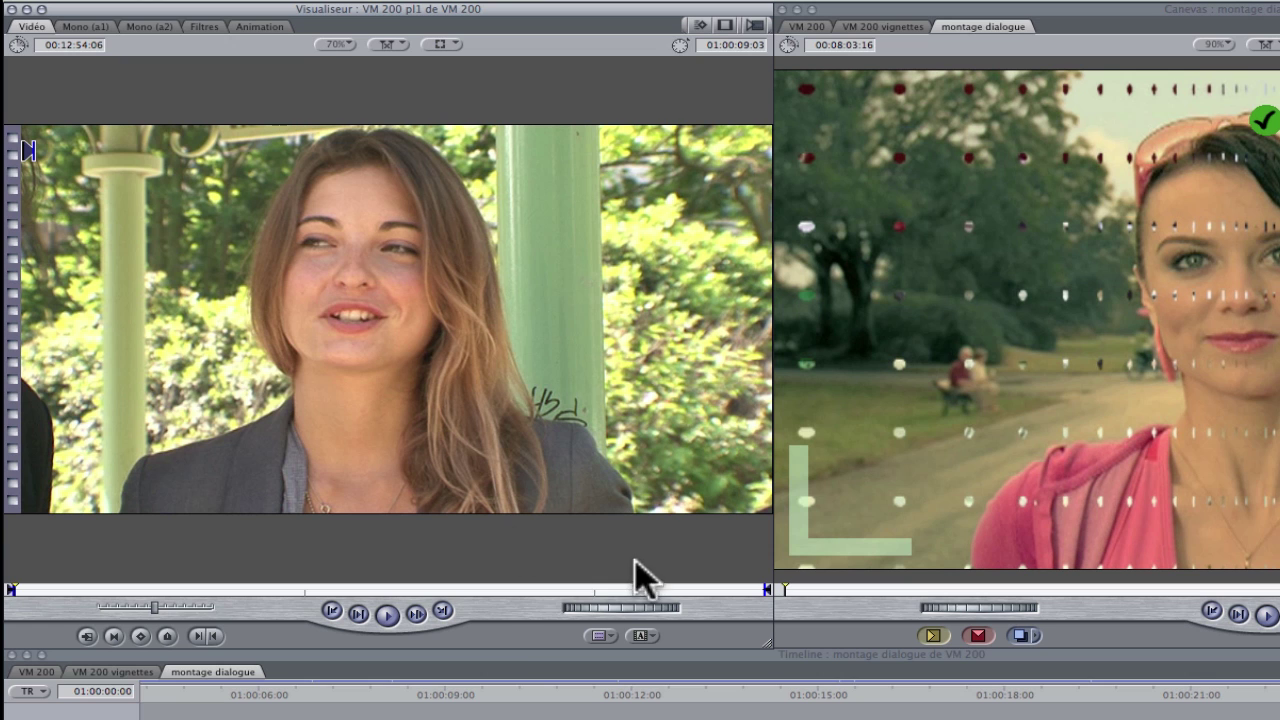
Play through the VM 200 pl1 source clip and place markers at key moments
left_click(386, 610)
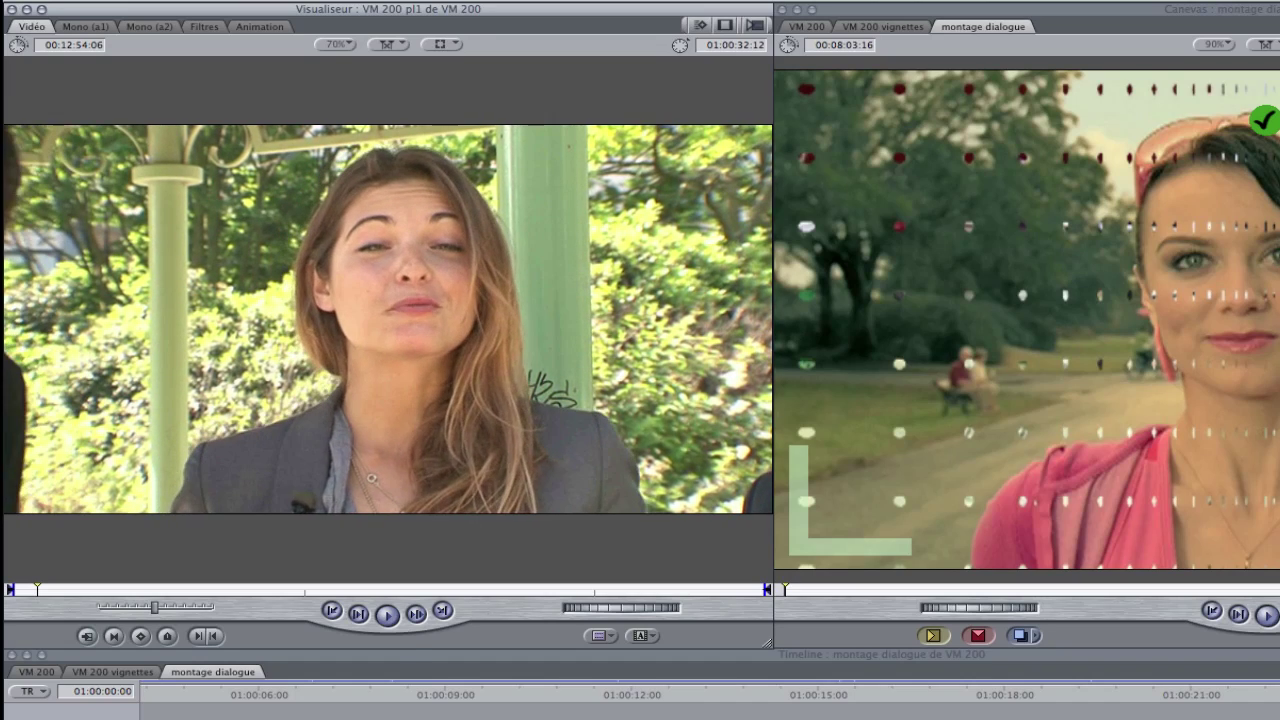
key("j")
key("k")
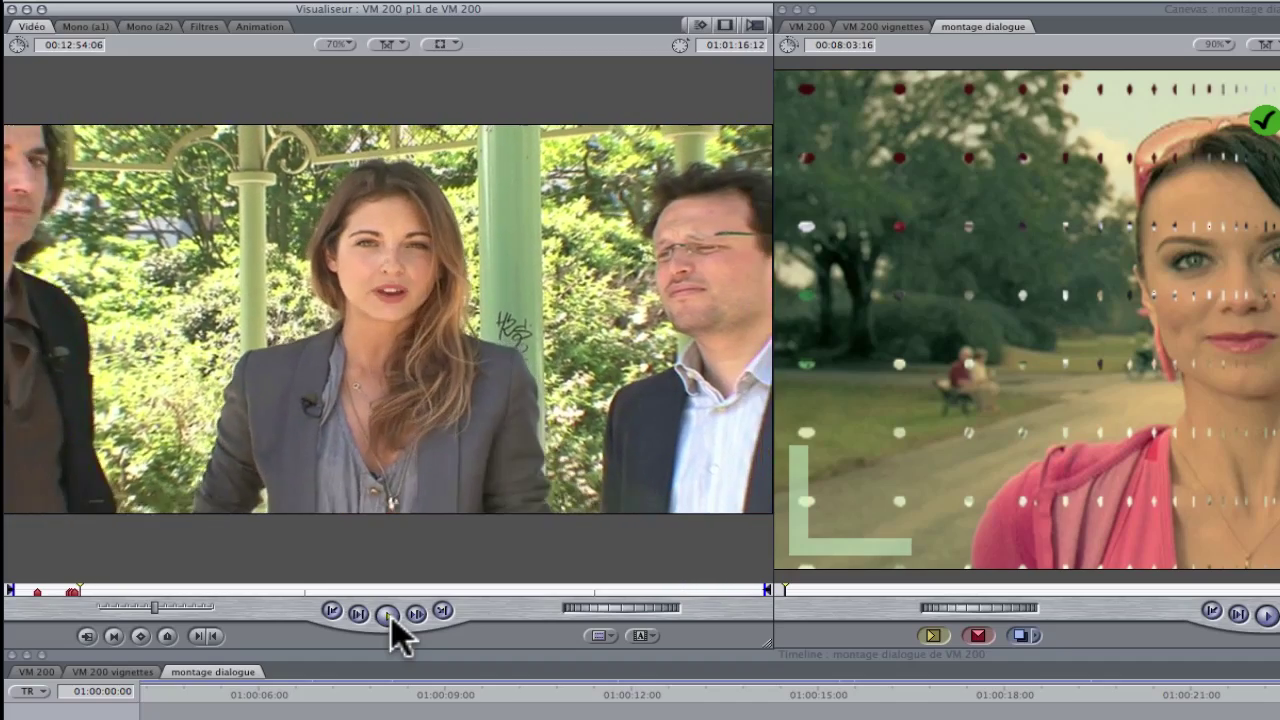
left_click(388, 614)
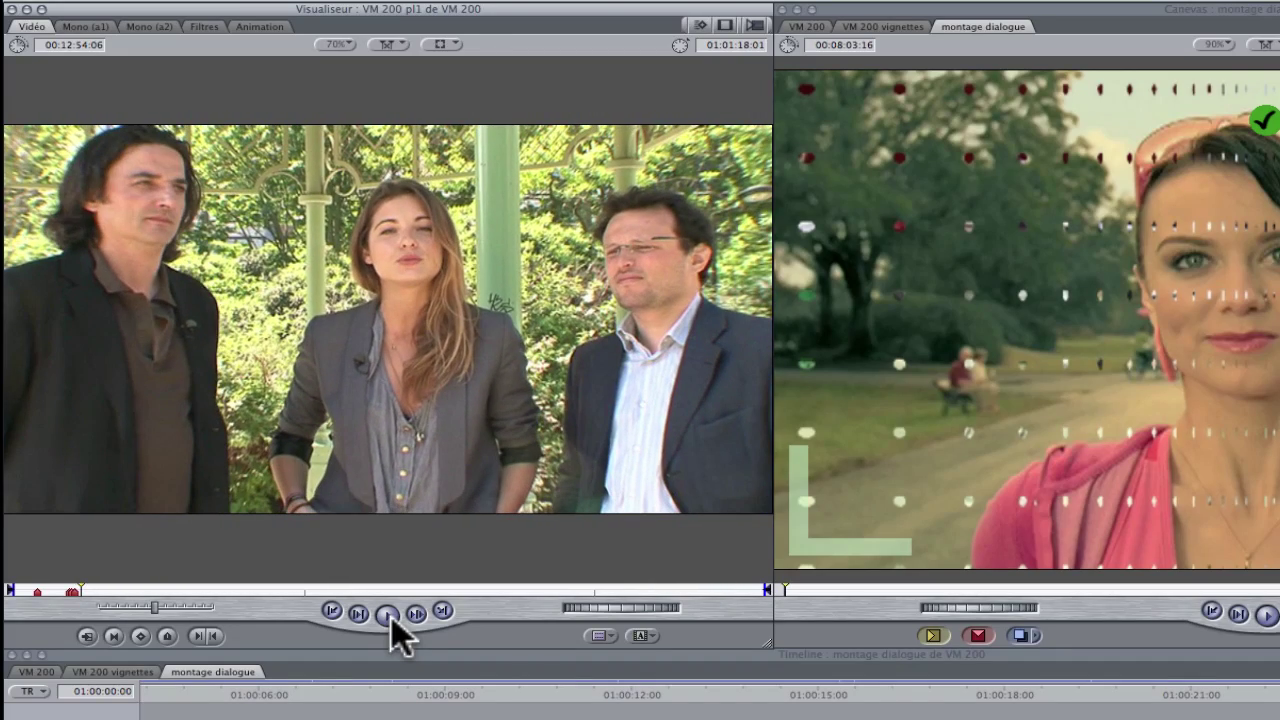
Go back through the source clip's markers one by one to Marqueur 1
key("shift+Up")
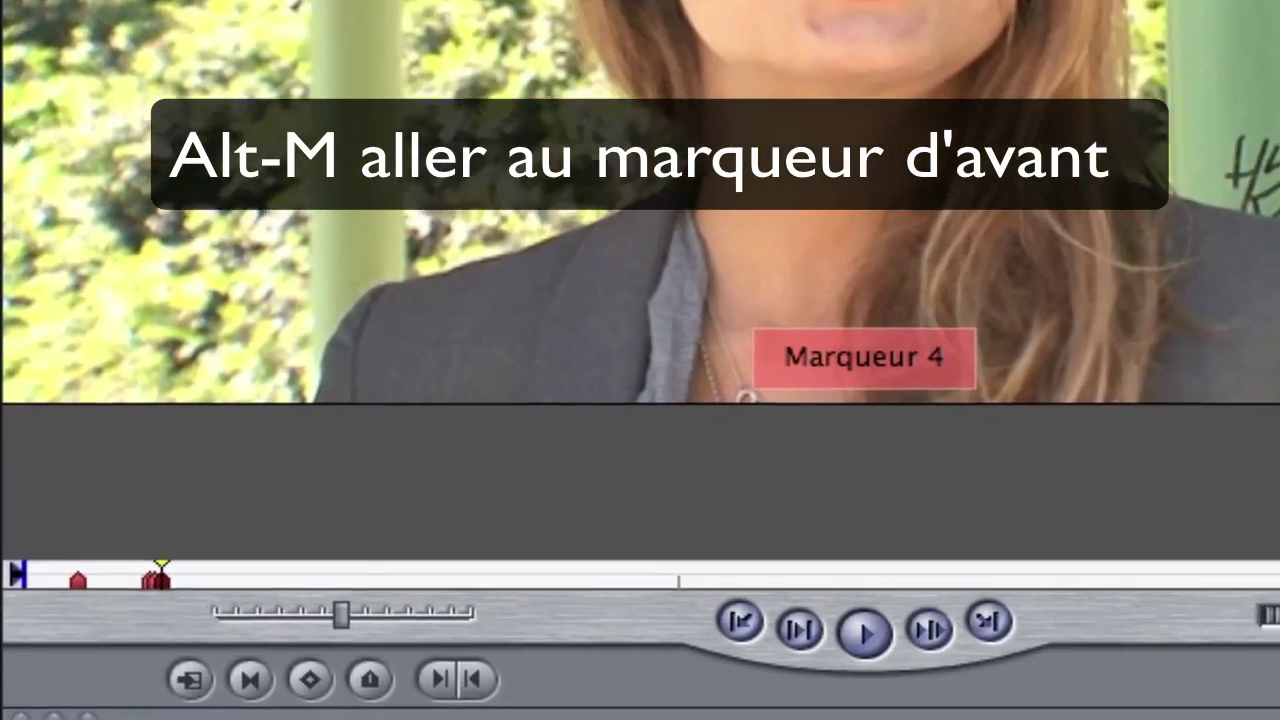
key("alt+m")
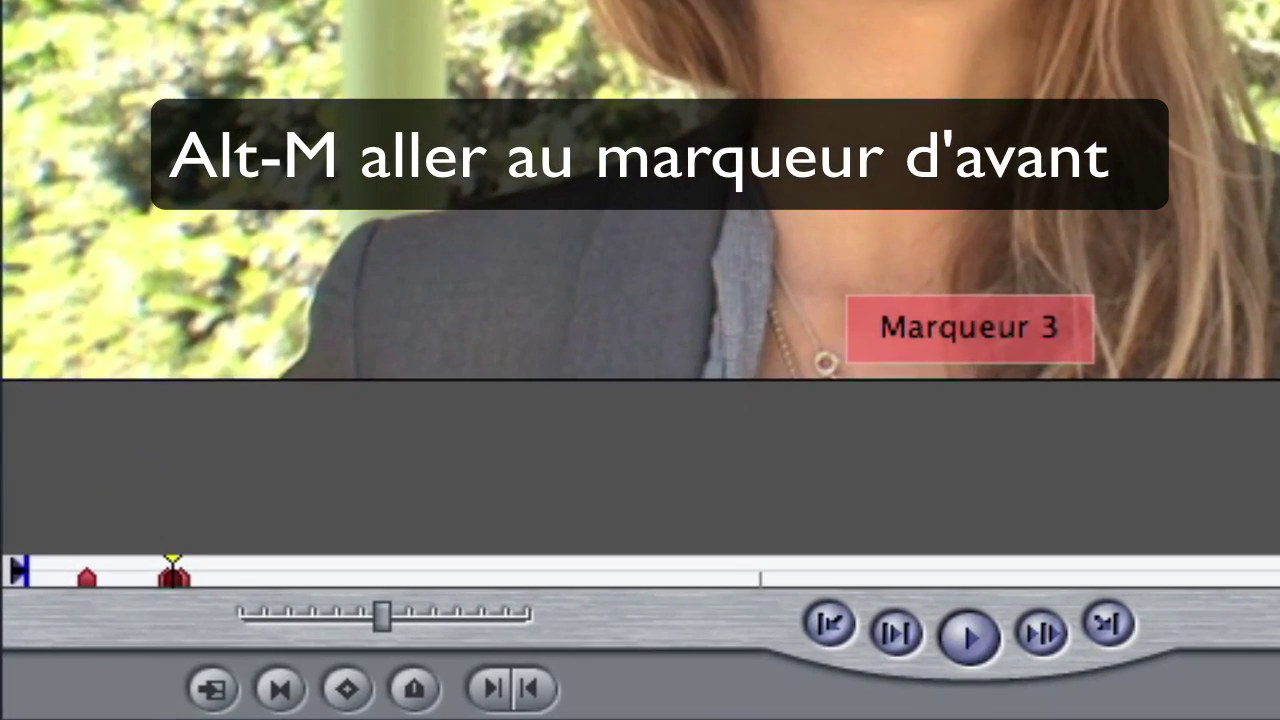
key("alt+m")
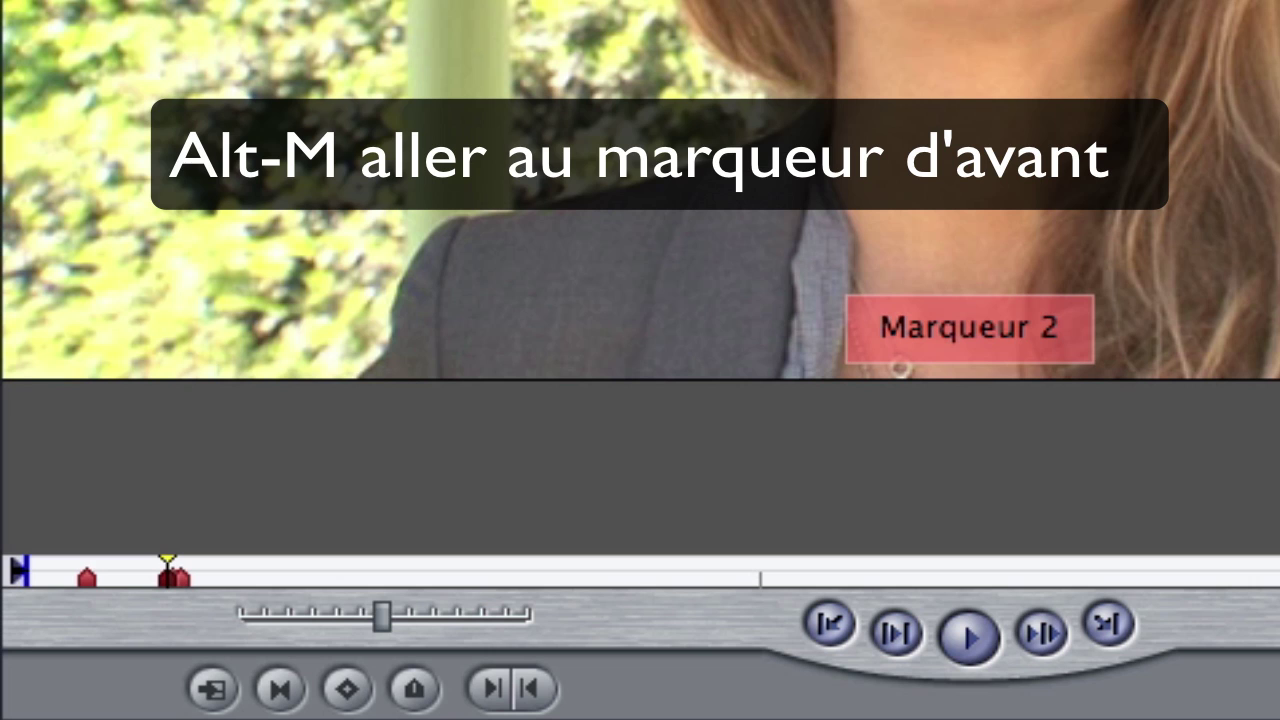
key("alt+m")
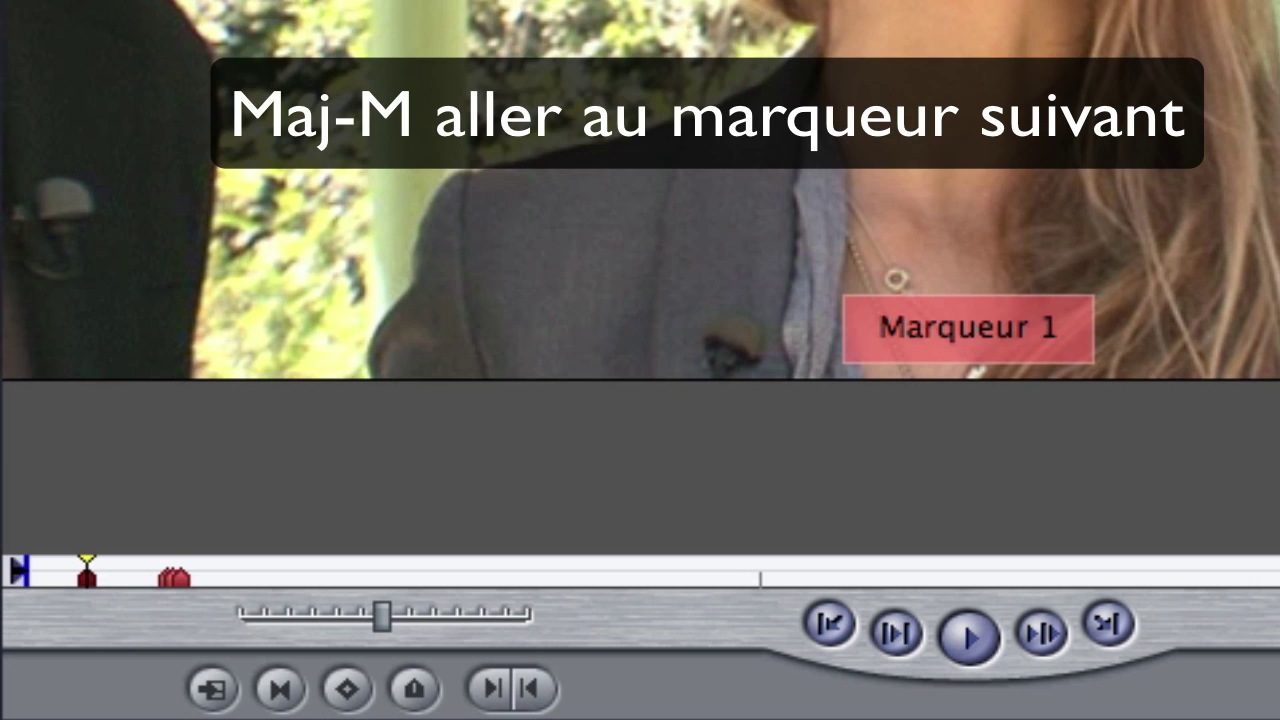
Go forward through the source clip's markers one by one to Marqueur 4
key("shift+m")
key("shift+m")
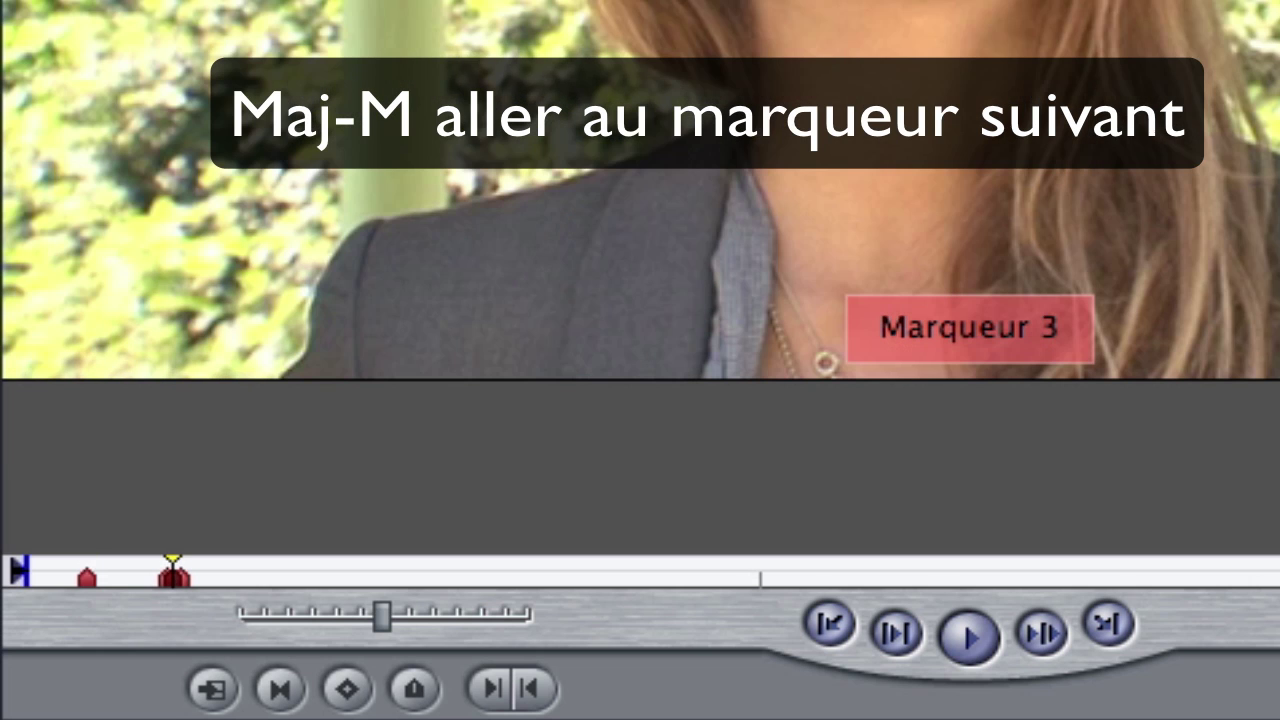
key("shift+m")
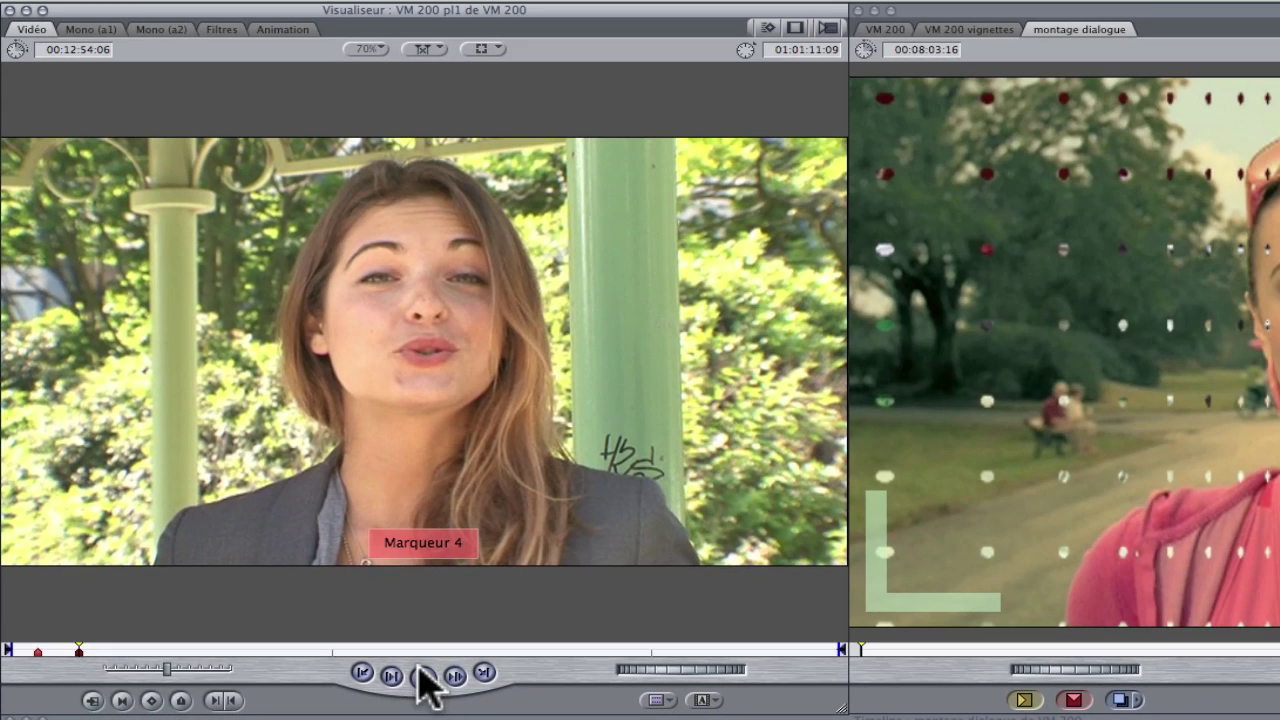
Set the source clip's In point at Marqueur 4 (01:01:11:09) and its Out point at 01:02:38:03
left_click(624, 660)
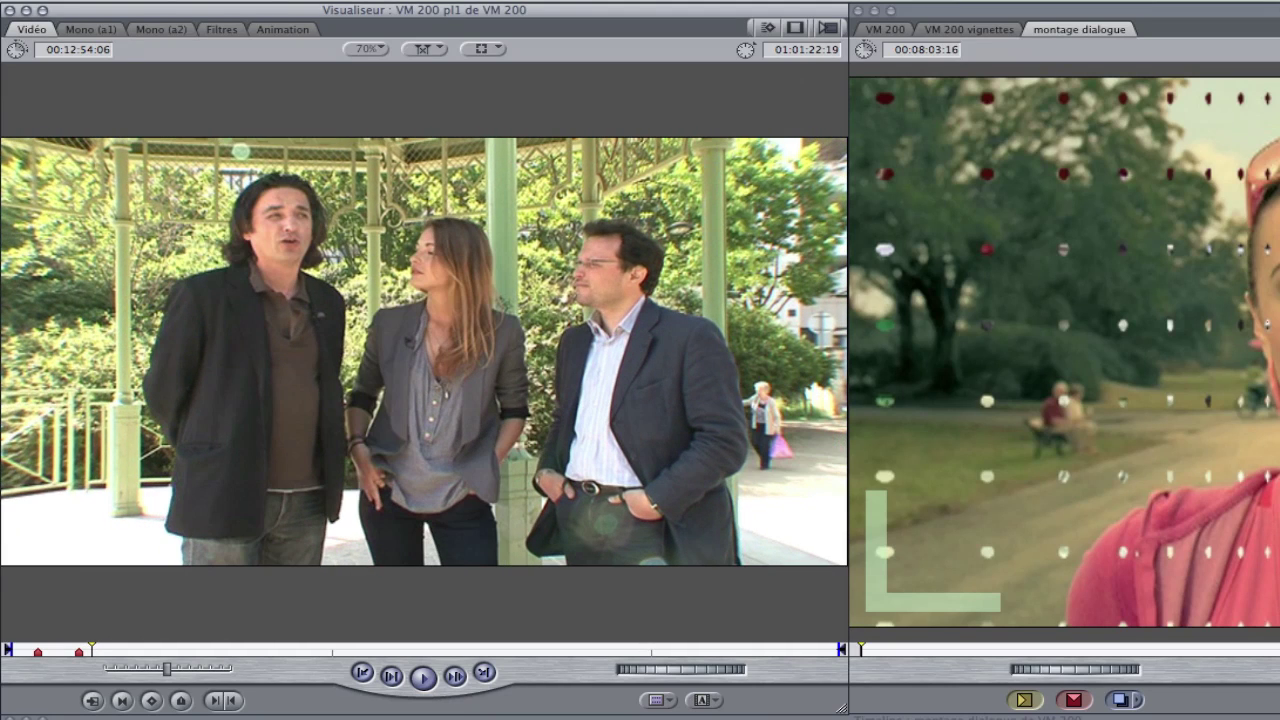
key("shift+Up")
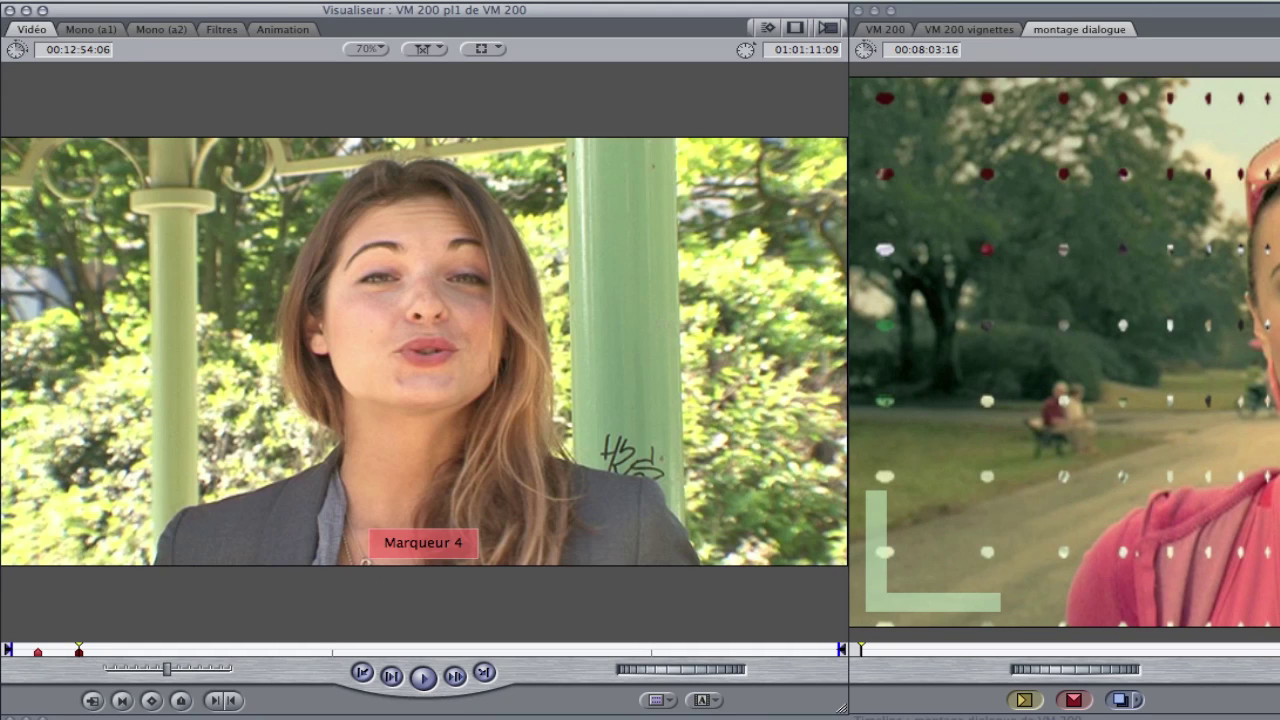
key("i")
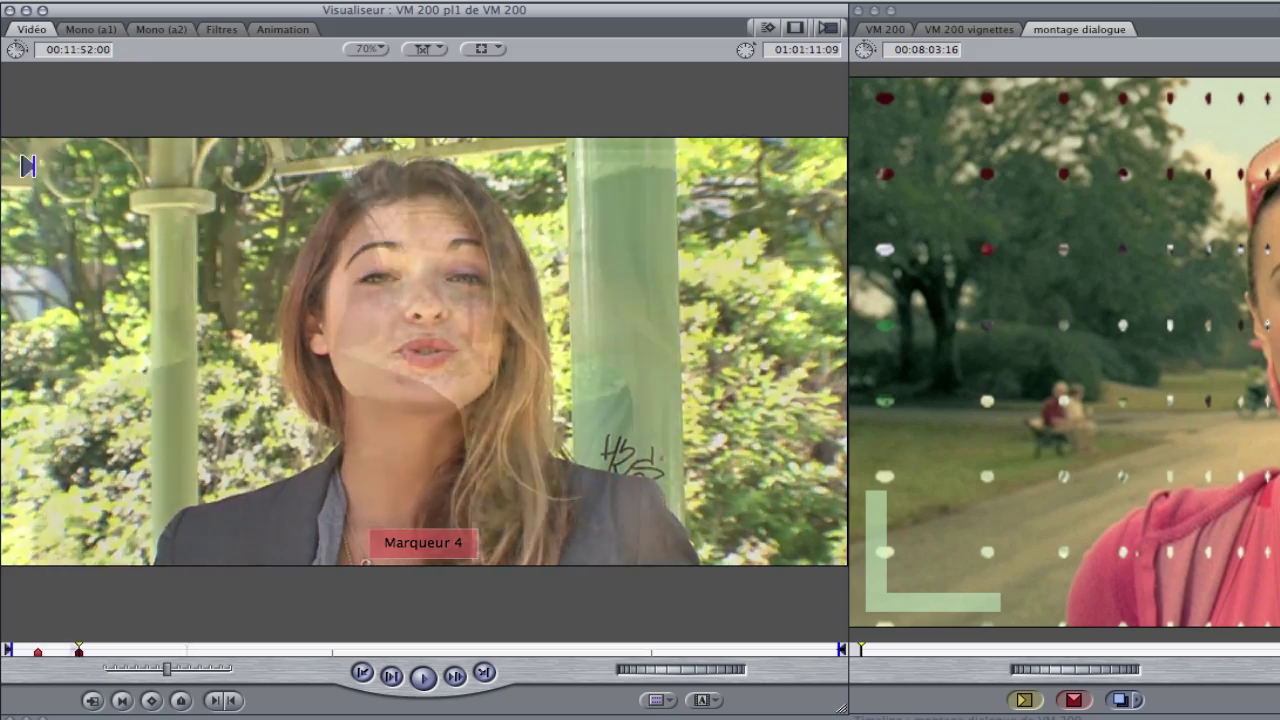
key("shift+Down")
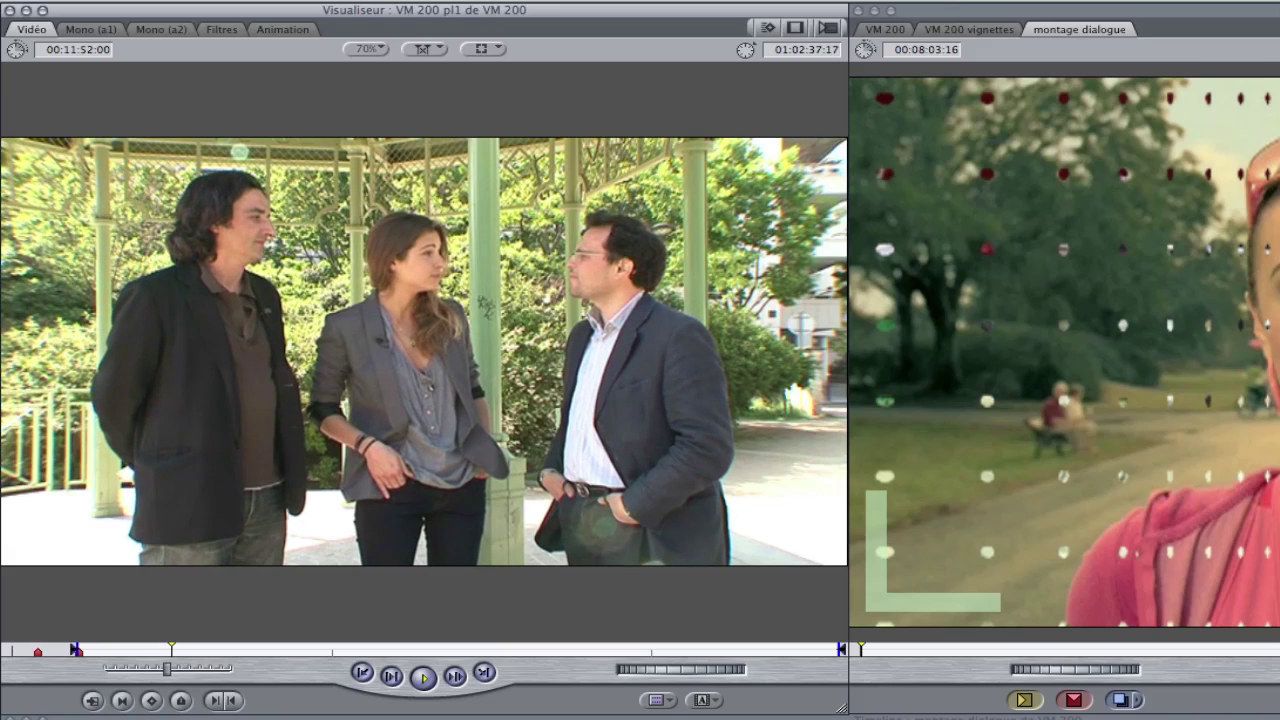
key("o")
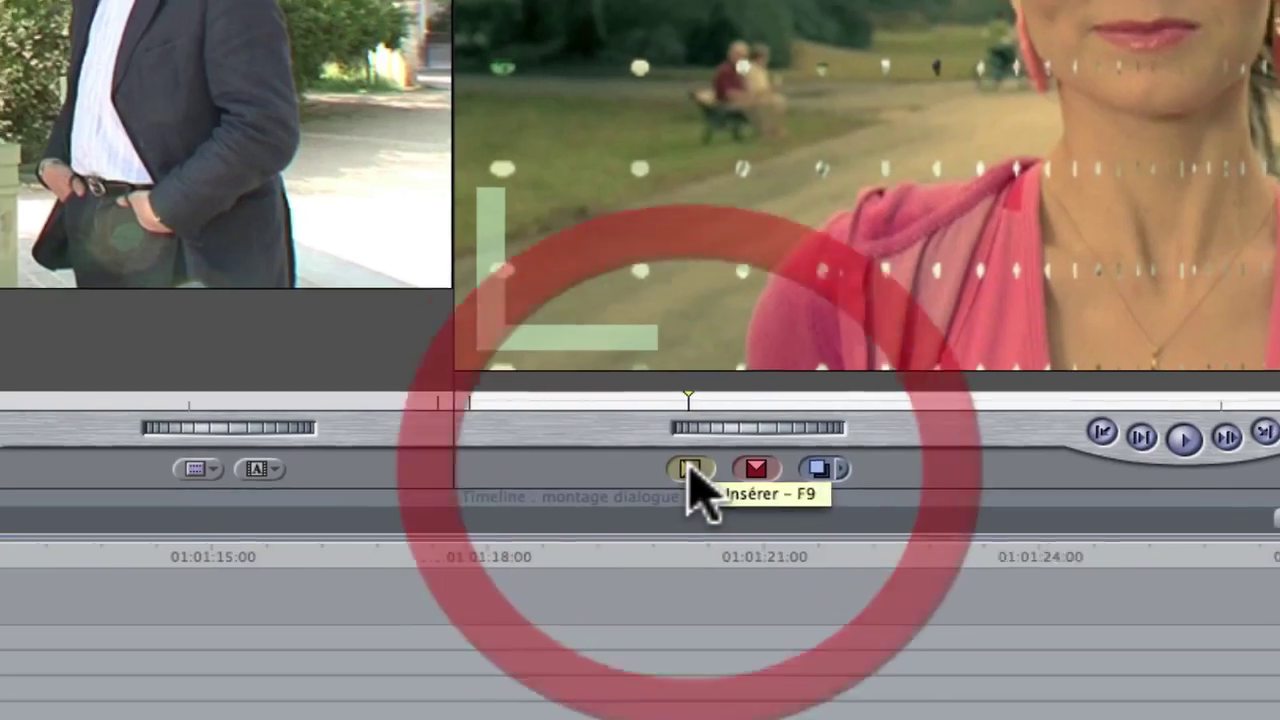
Insert the marked source range into the montage dialogue sequence and return to the start of the inserted clip
left_click(1024, 700)
left_click(466, 518)
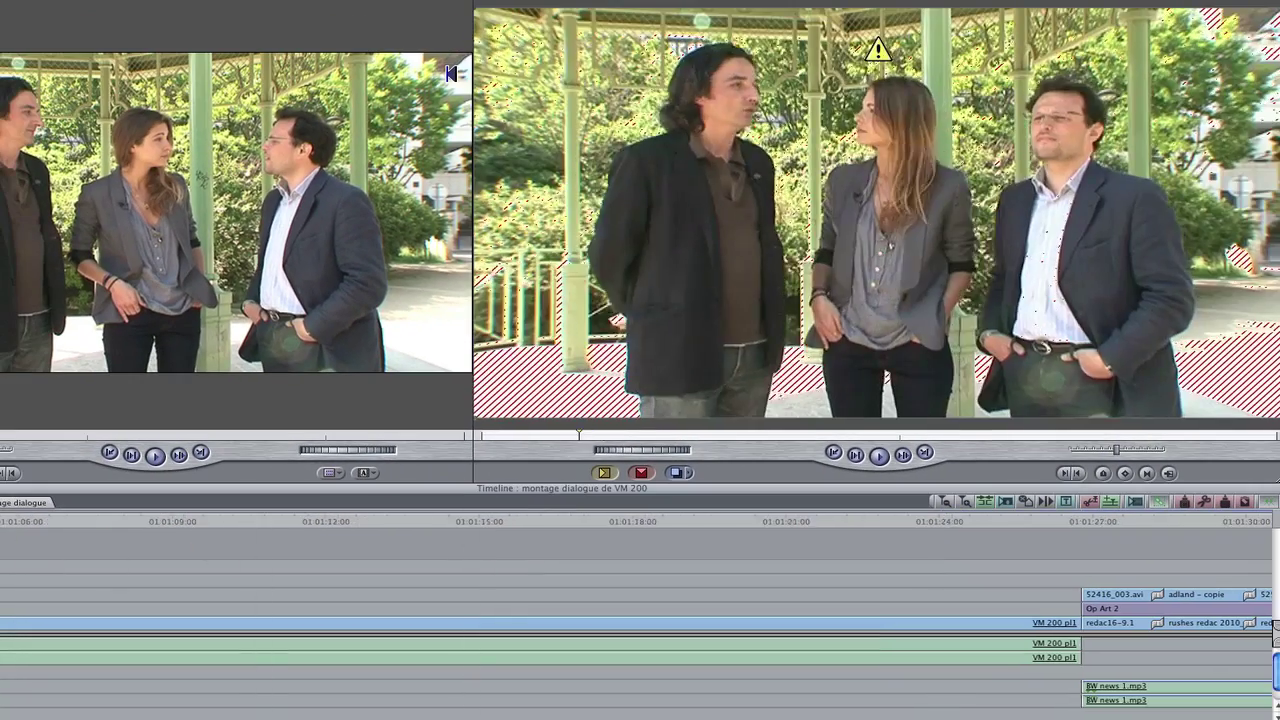
left_click(280, 571)
left_click(933, 467)
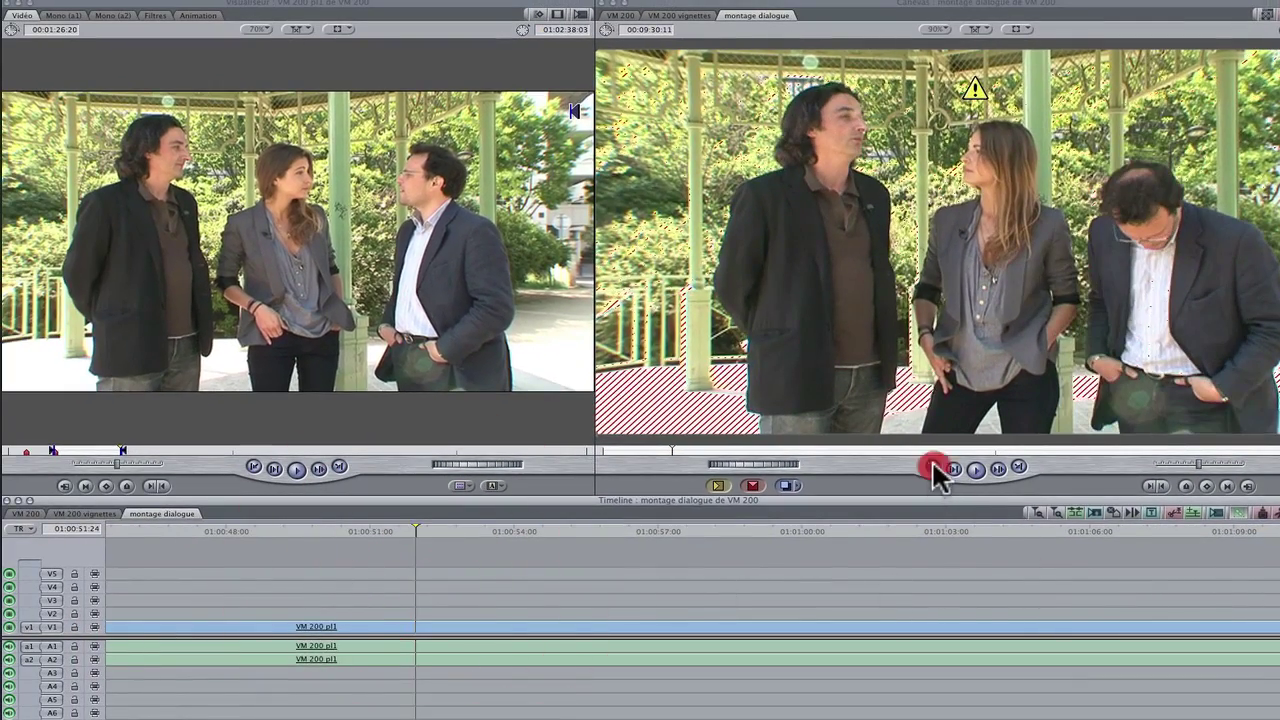
Play the start of the montage dialogue sequence and add a sequence marker at 01:00:10:08
key("space")
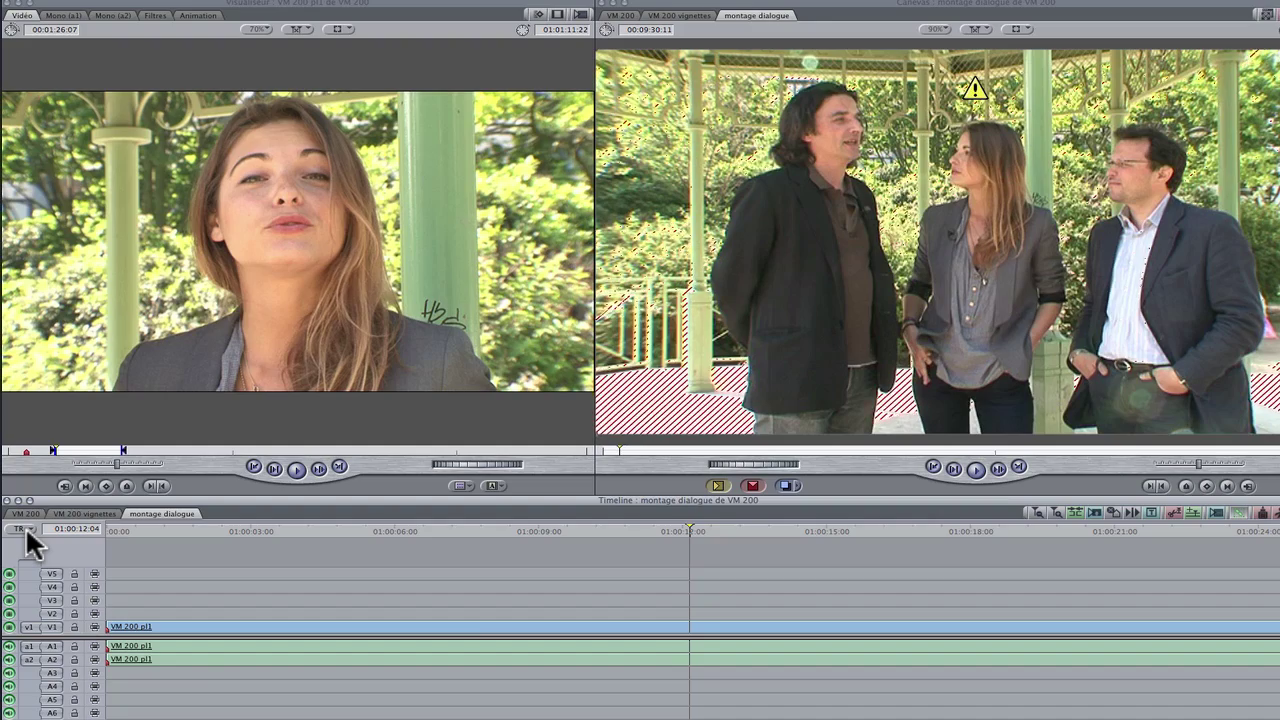
key("j")
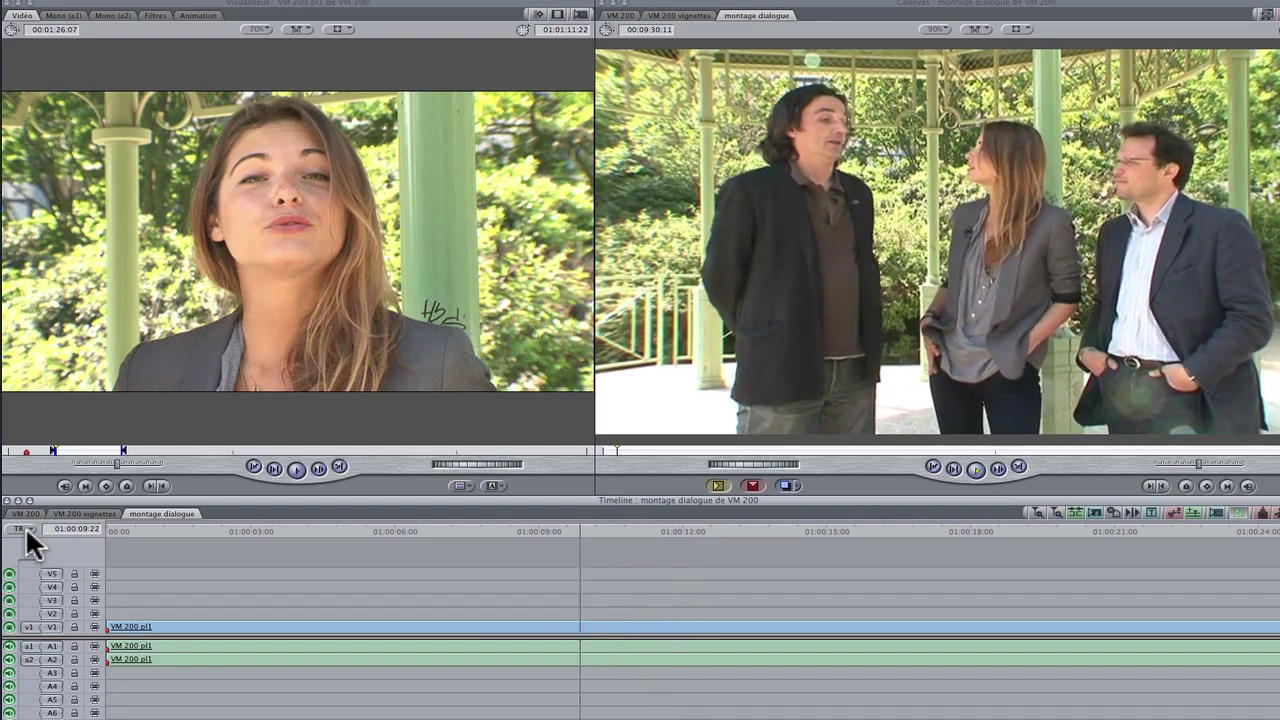
key("l")
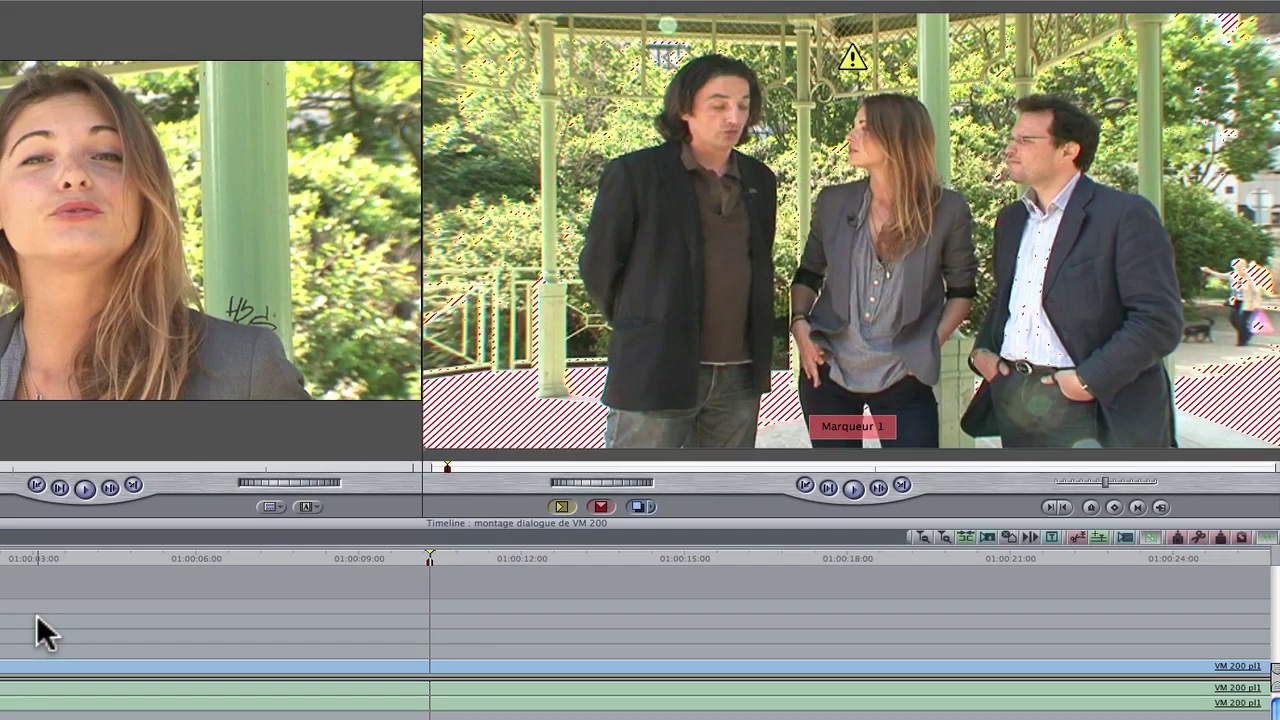
Edit the marker at 01:00:10:08 and rename it "arrivée" followed by the guest's first name
key("m")
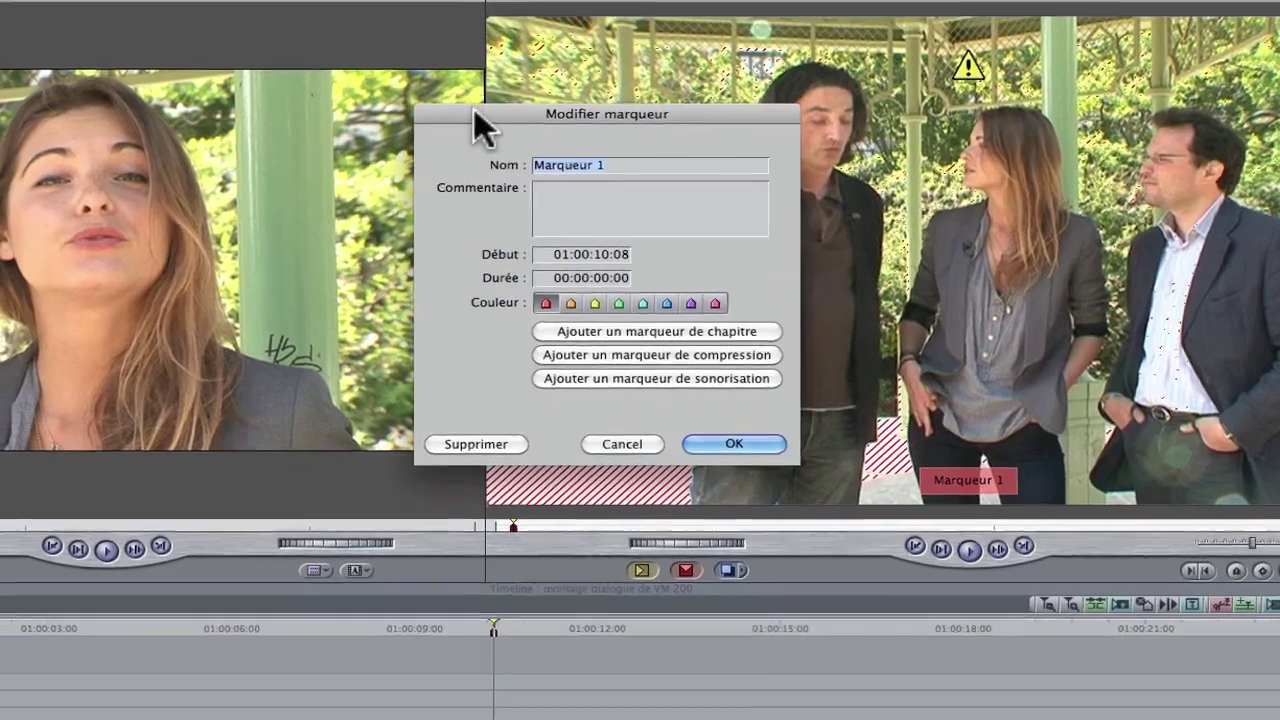
left_click_drag(412, 99, 191, 44)
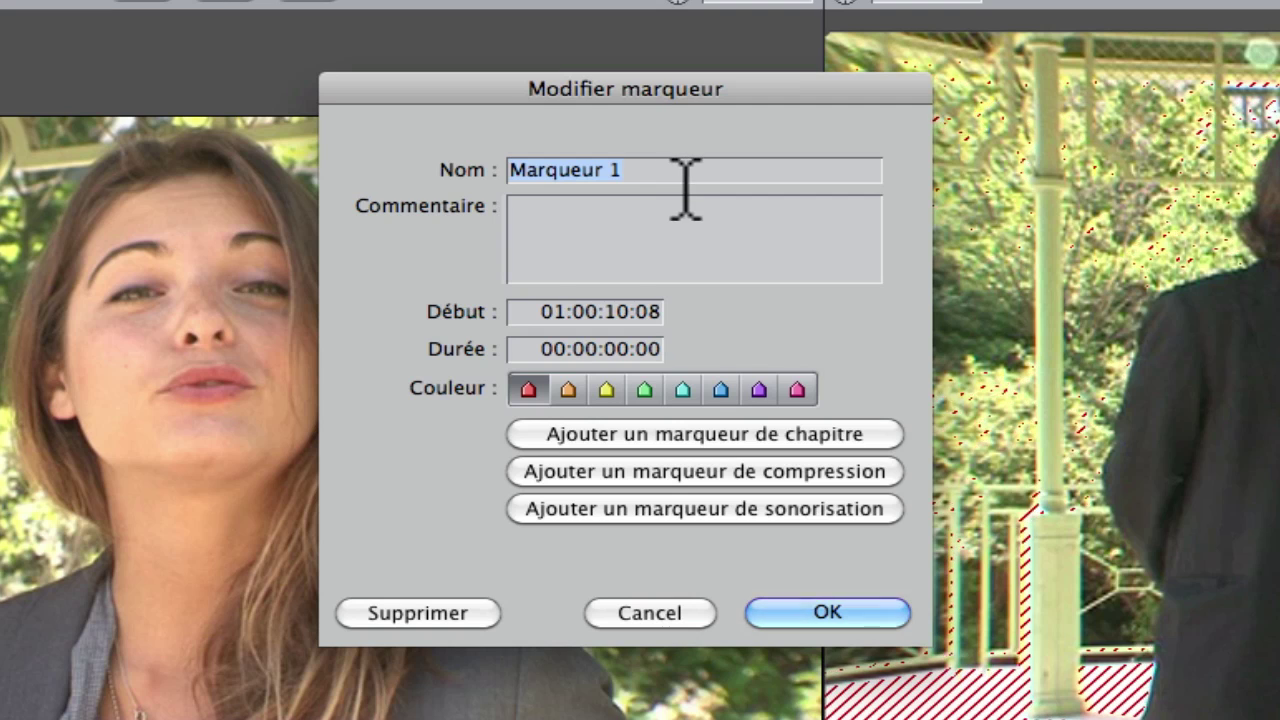
left_click(681, 175)
left_click(309, 153)
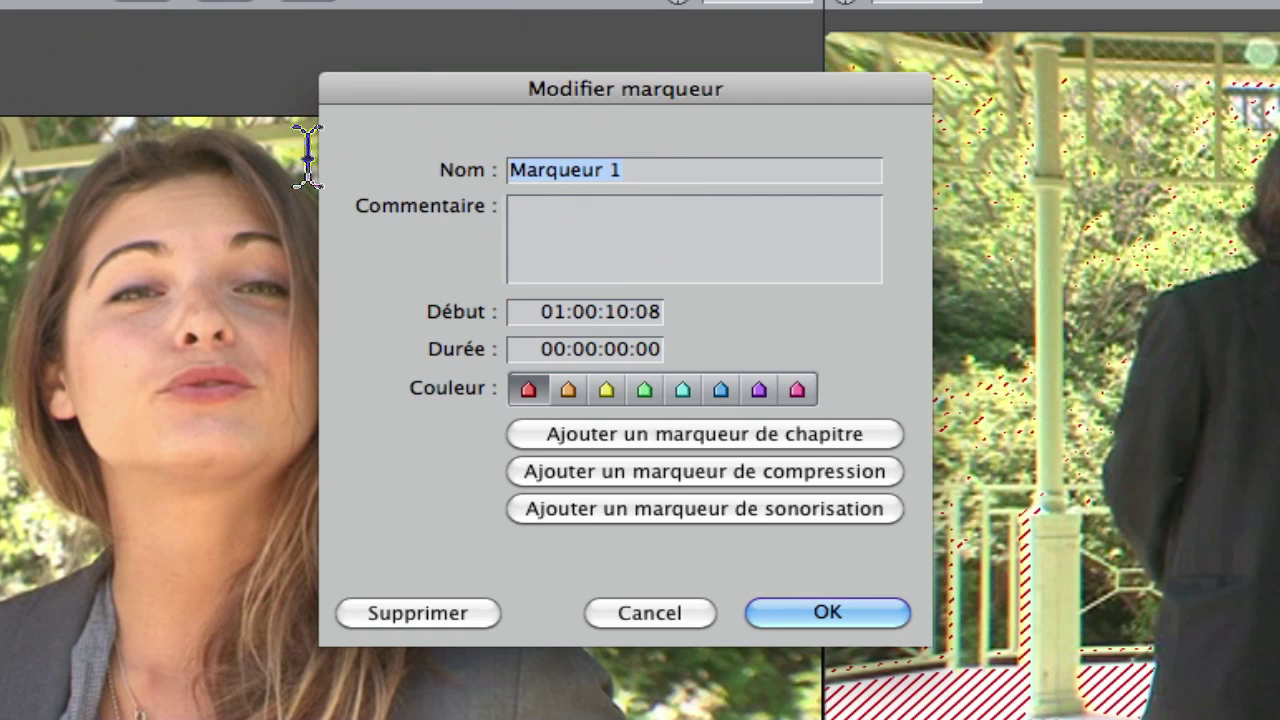
type("arrivée didier")
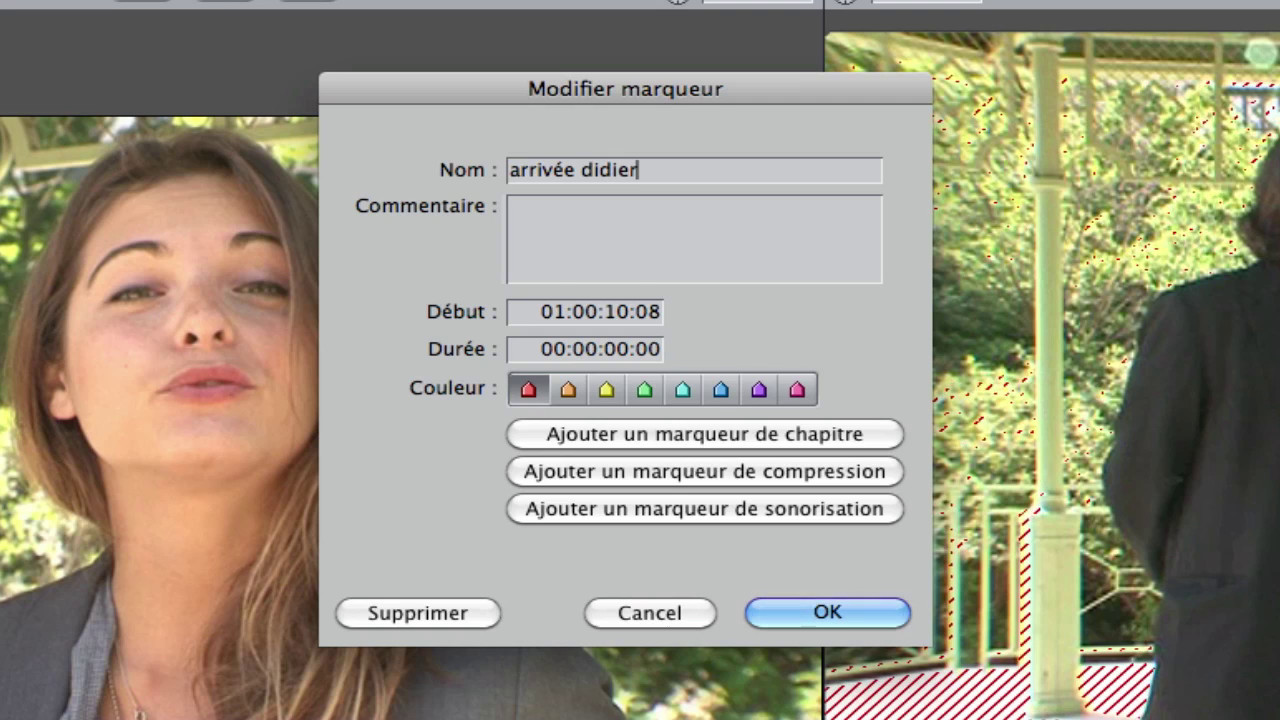
Add the comment "poser son nom et sa fonction en texte V2" to the marker
left_click(560, 229)
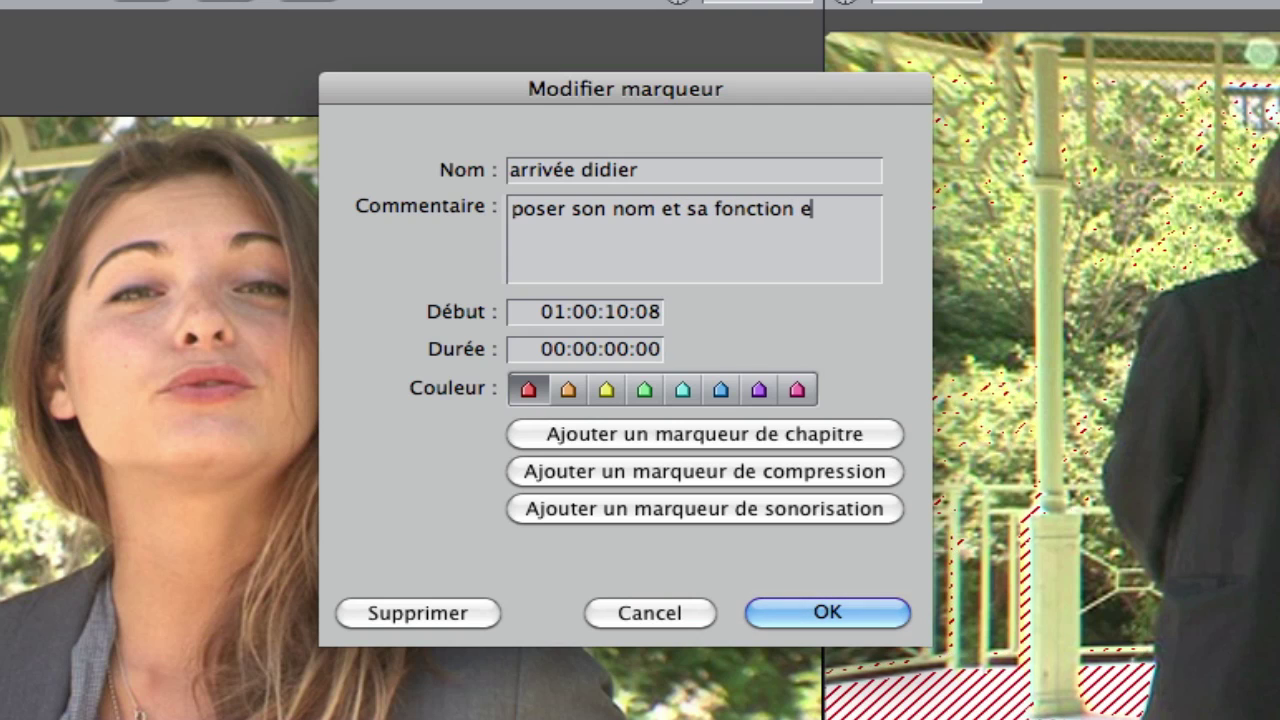
type("xte ")
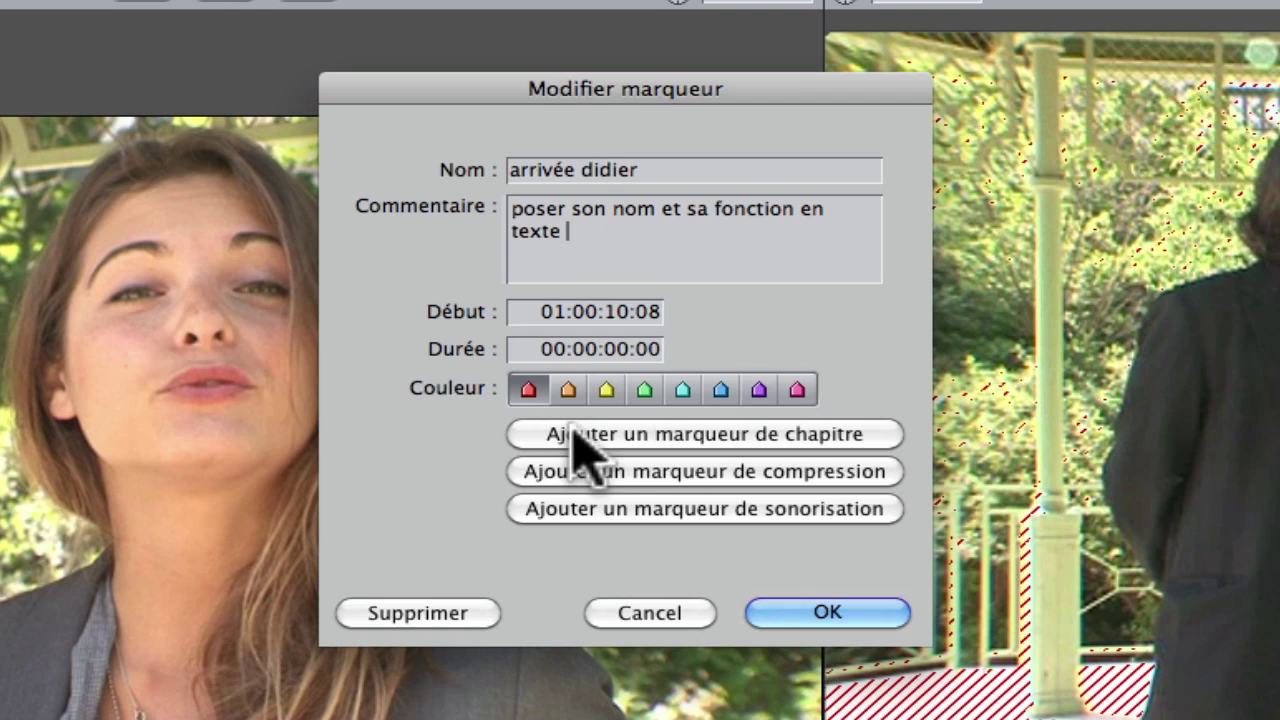
type("V2")
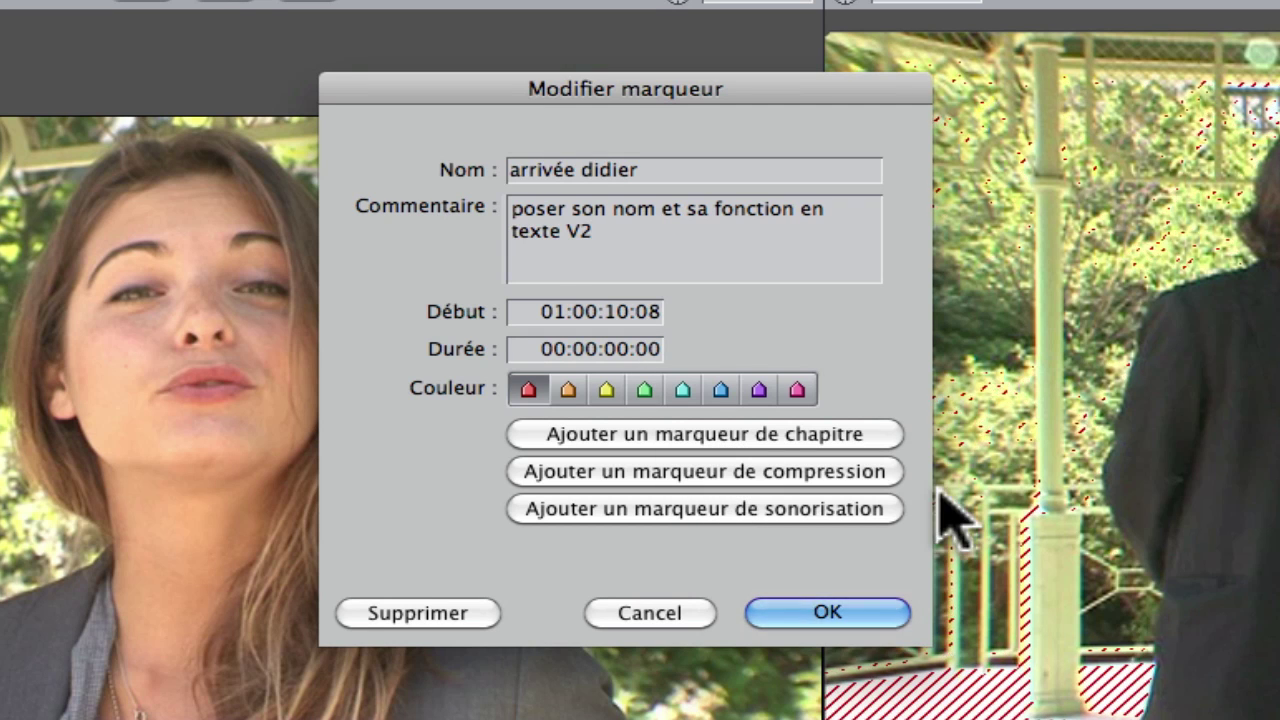
Set the marker's duration to 00:00:04:00 and apply the marker settings
left_click(645, 349)
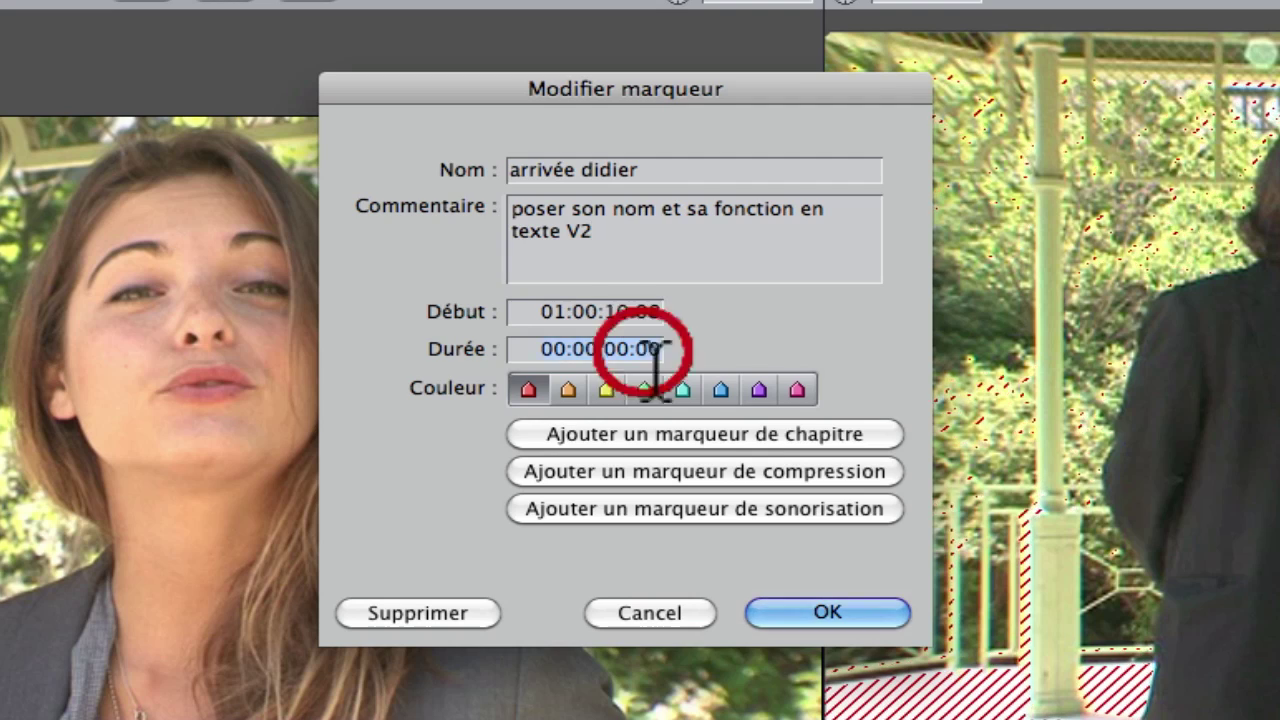
type("4.")
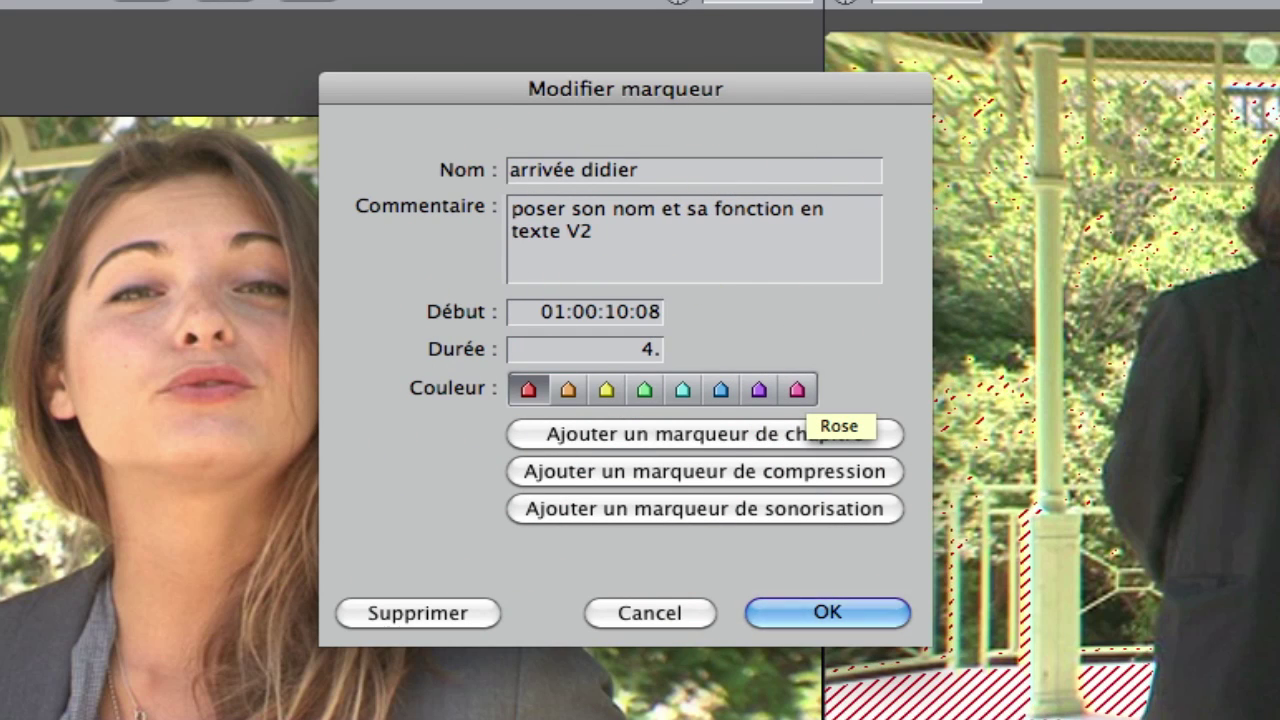
key("Tab")
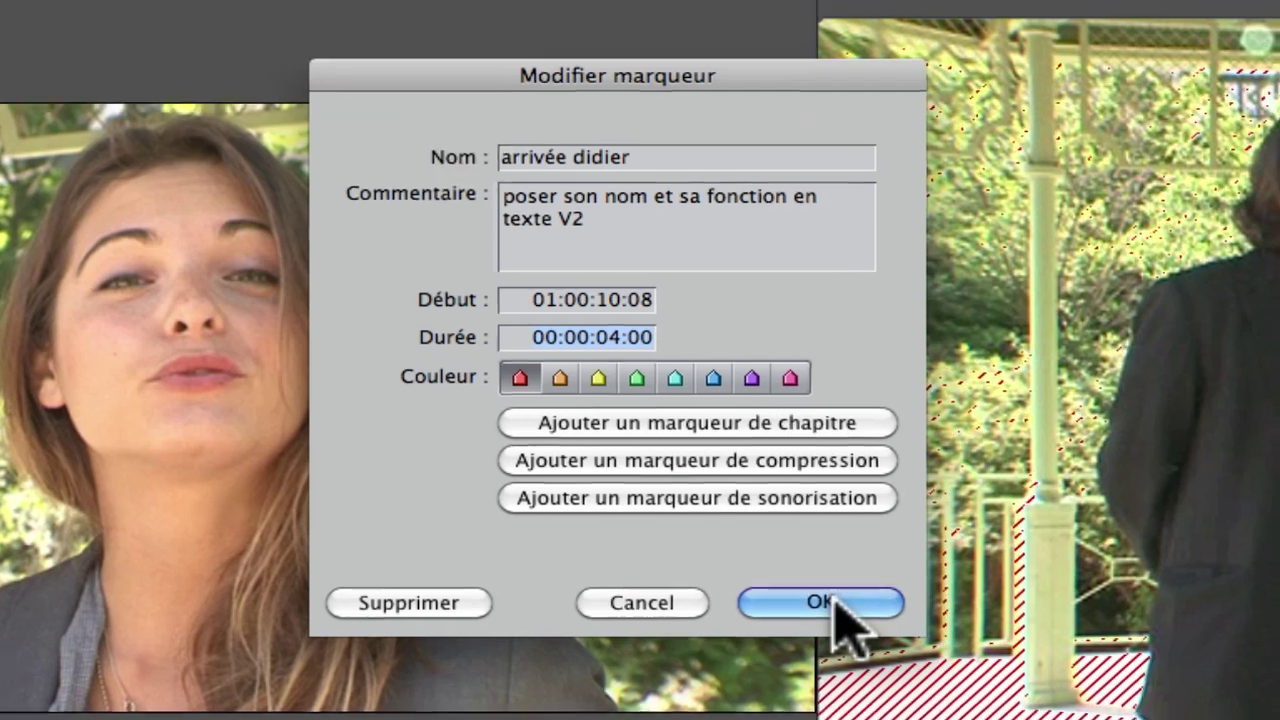
left_click(845, 619)
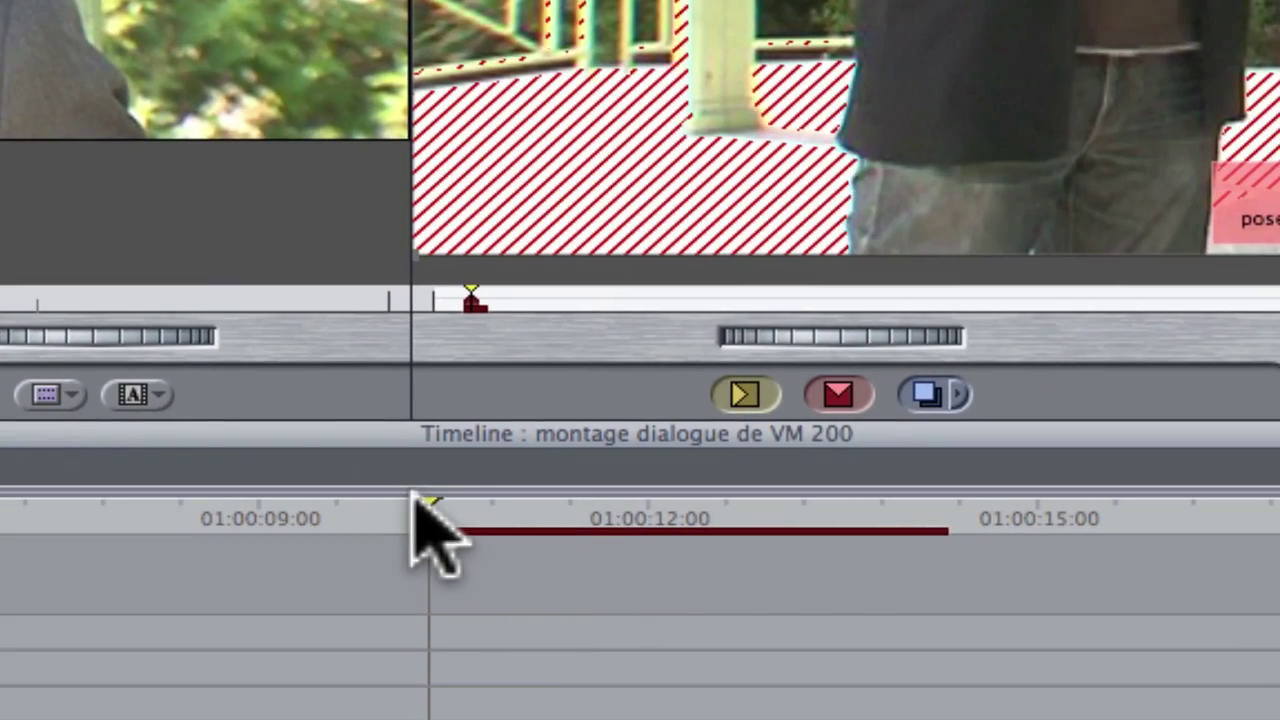
Add a second sequence marker just before 01:00:18:00, beyond the four-second marker
left_click_drag(440, 527, 1200, 560)
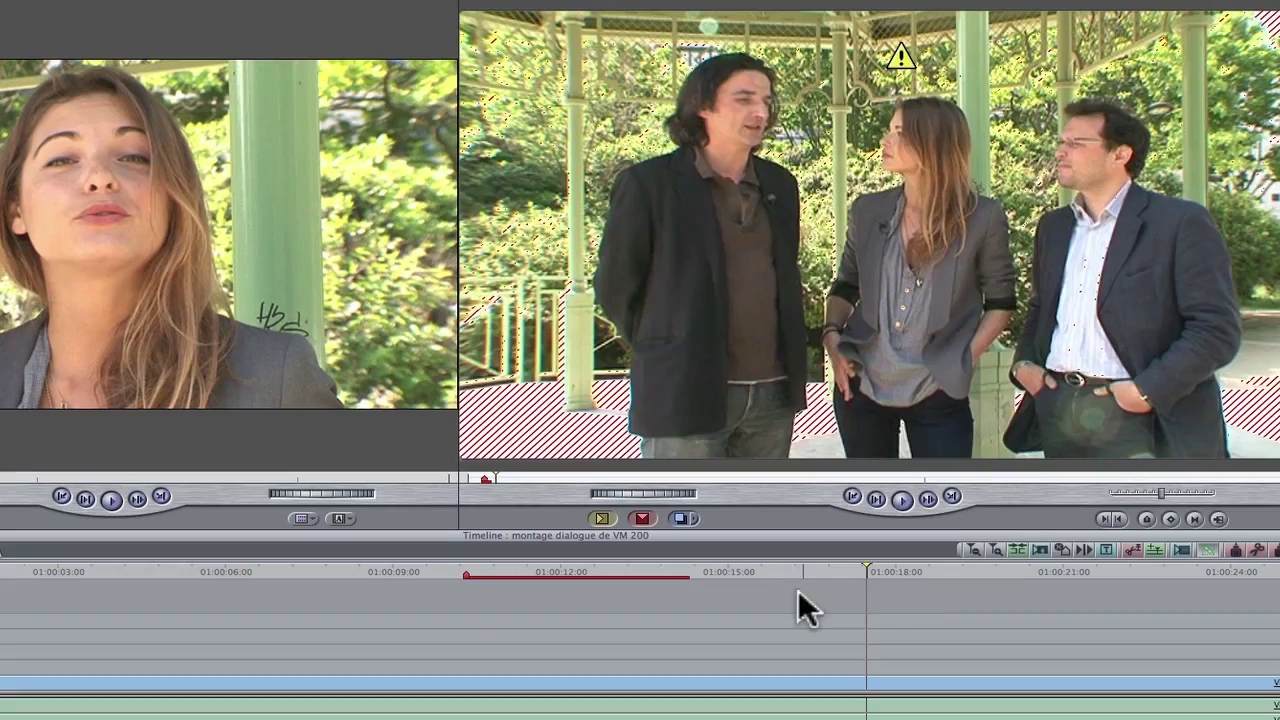
mouse_move(885, 584)
left_mouse_down()
mouse_move(797, 580)
mouse_move(877, 588)
left_mouse_up()
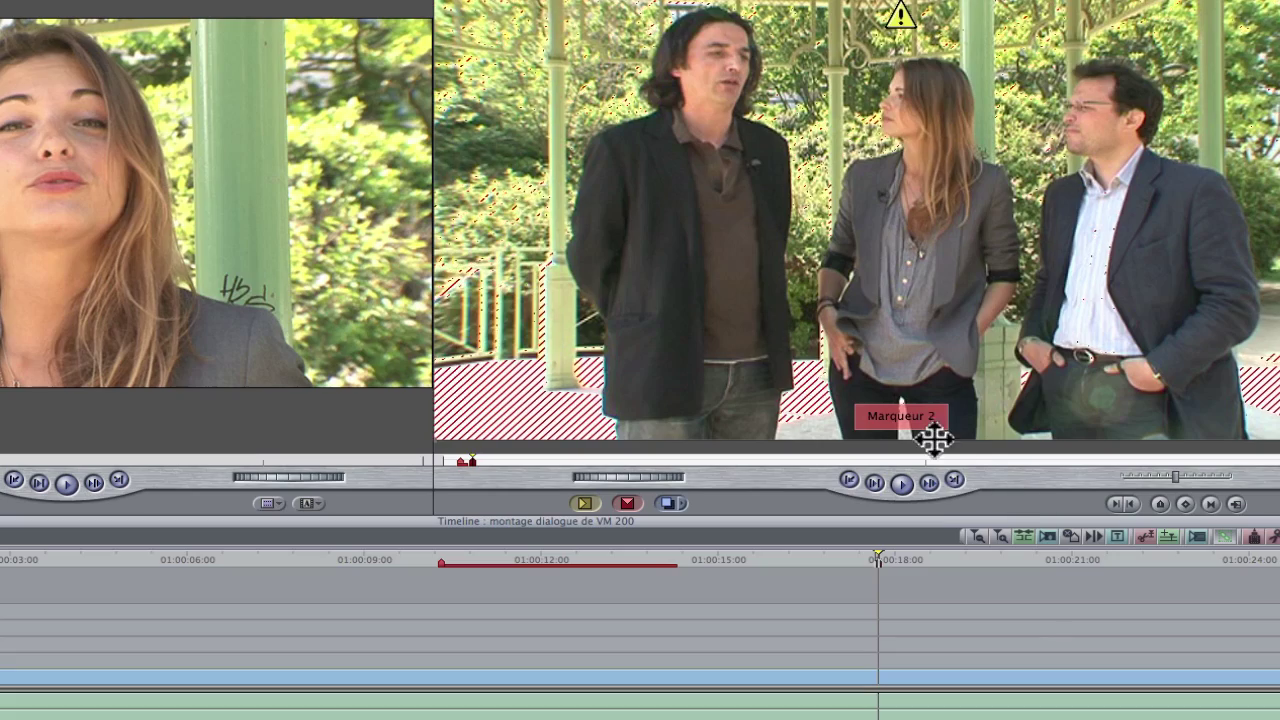
Move the playhead to about 01:00:22:00 and extend the second sequence marker up to it
left_click_drag(1035, 575, 1140, 566)
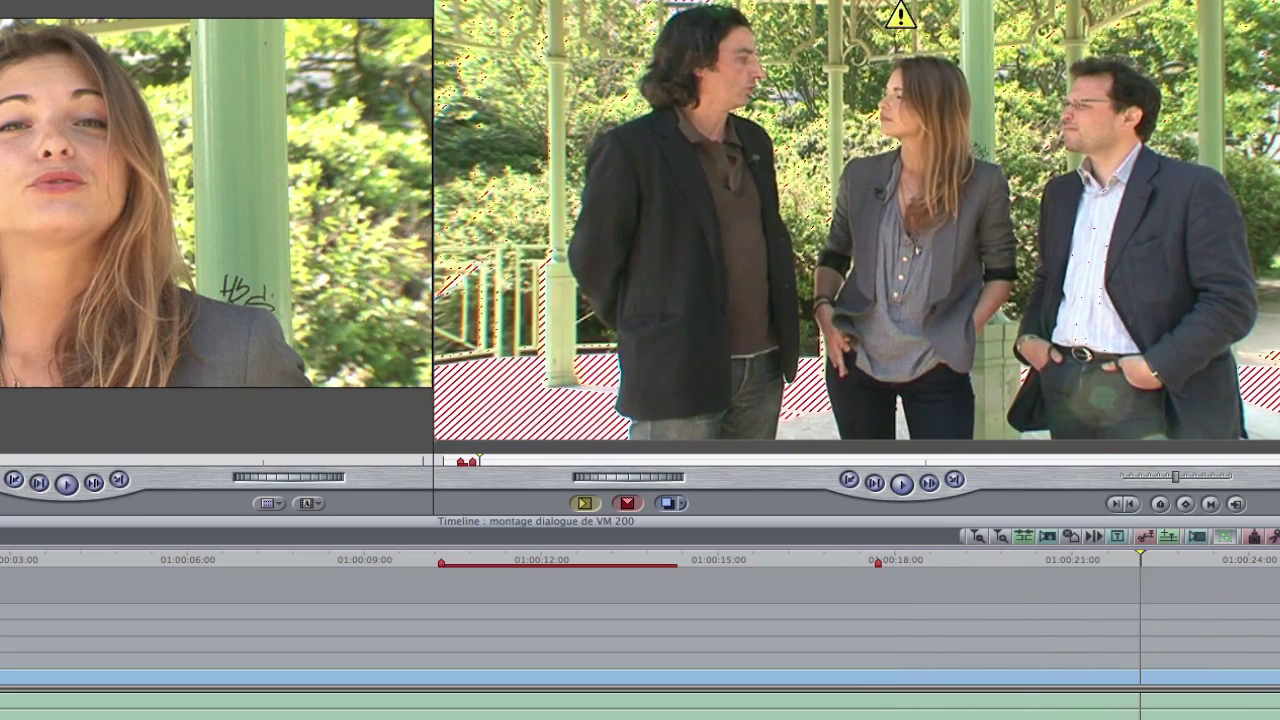
left_click(162, 16)
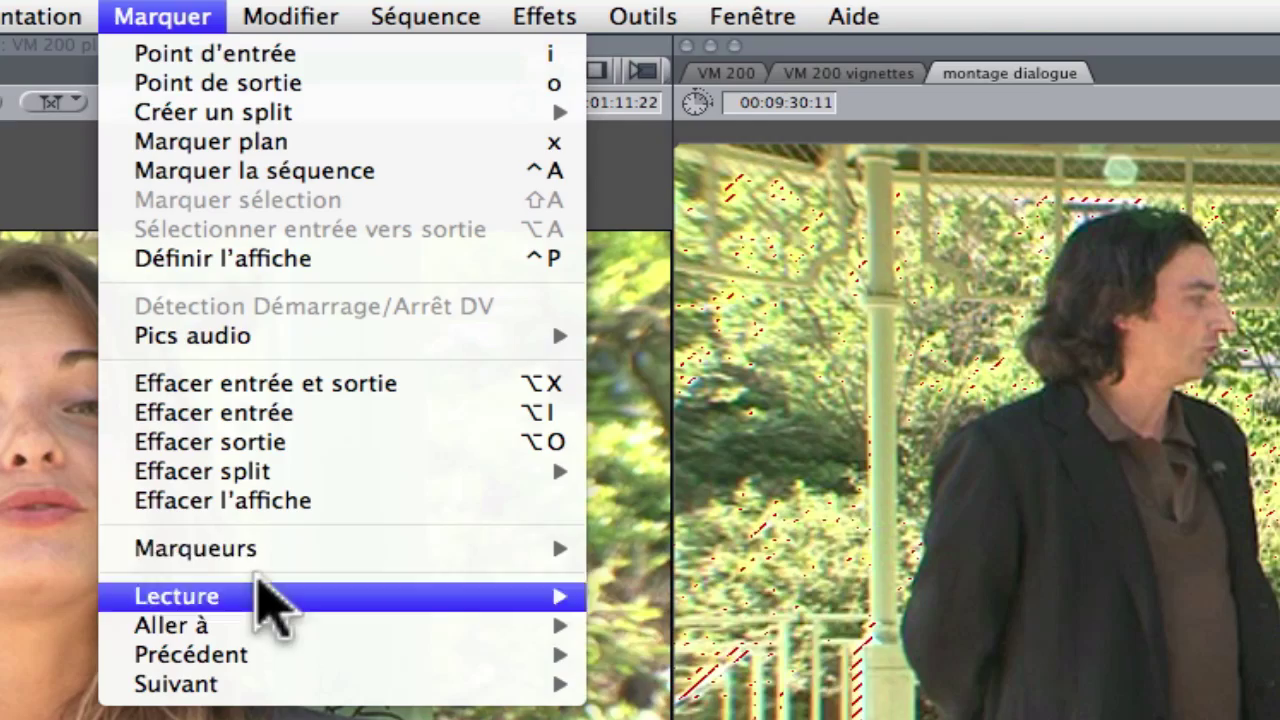
mouse_move(260, 548)
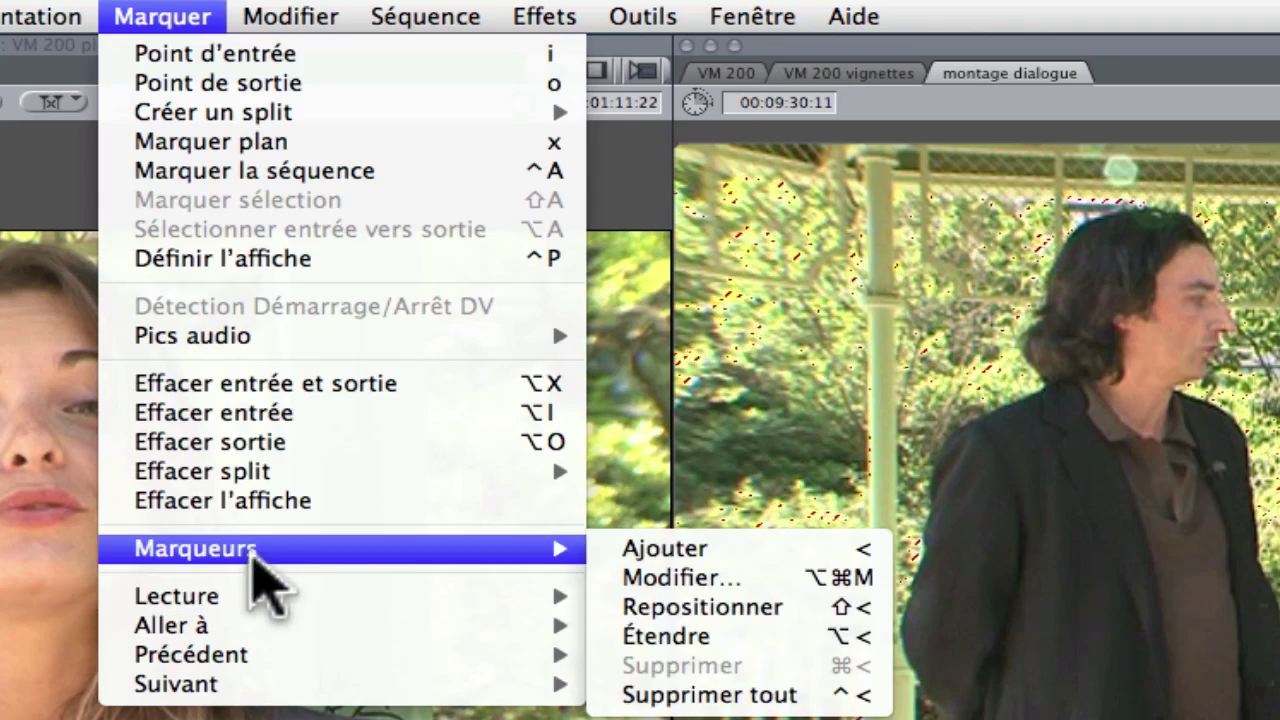
left_click(690, 637)
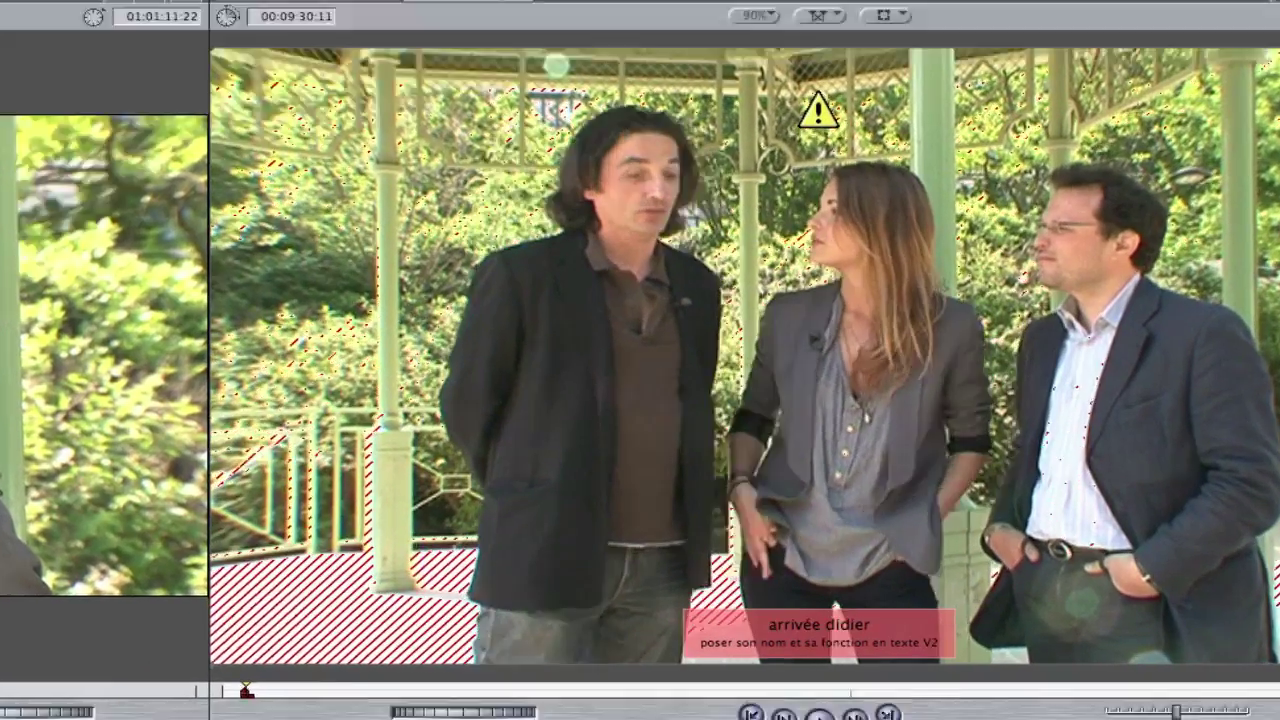
Scrub through the four-second marker to its end at 01:00:14:08 and play the sequence onward from there
left_click(286, 514)
left_click_drag(140, 492, 396, 540)
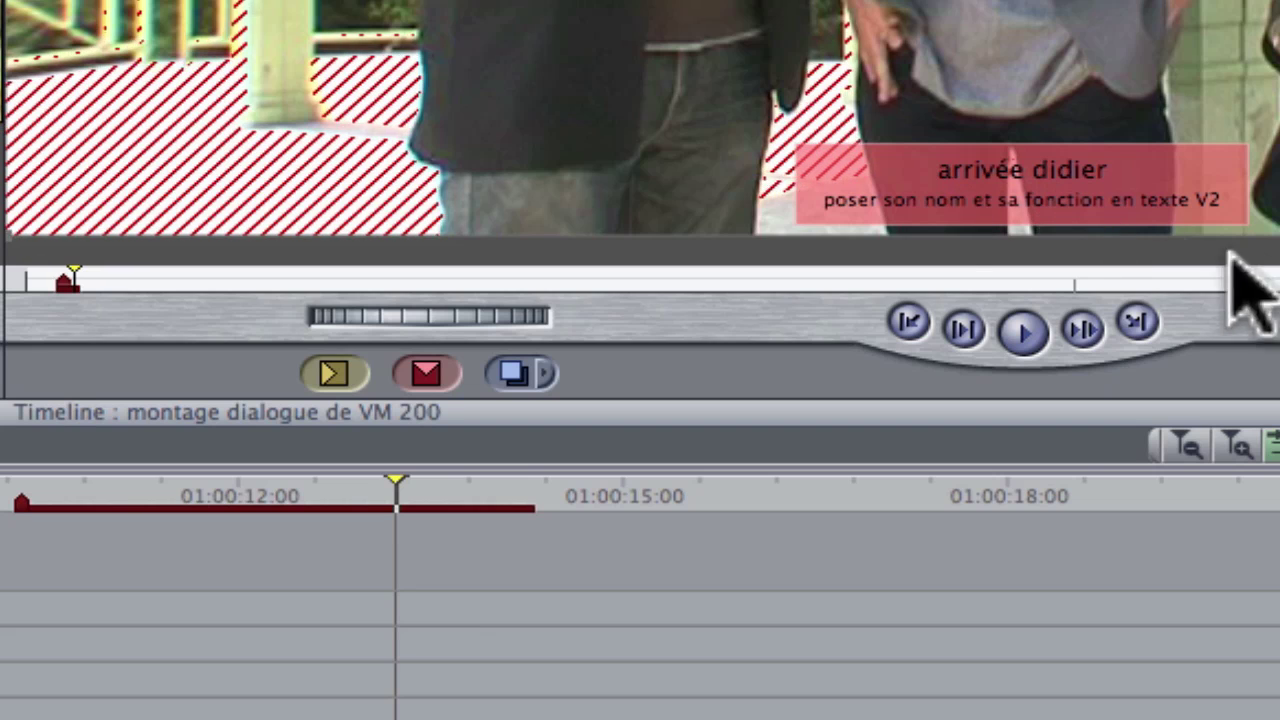
left_click(168, 474)
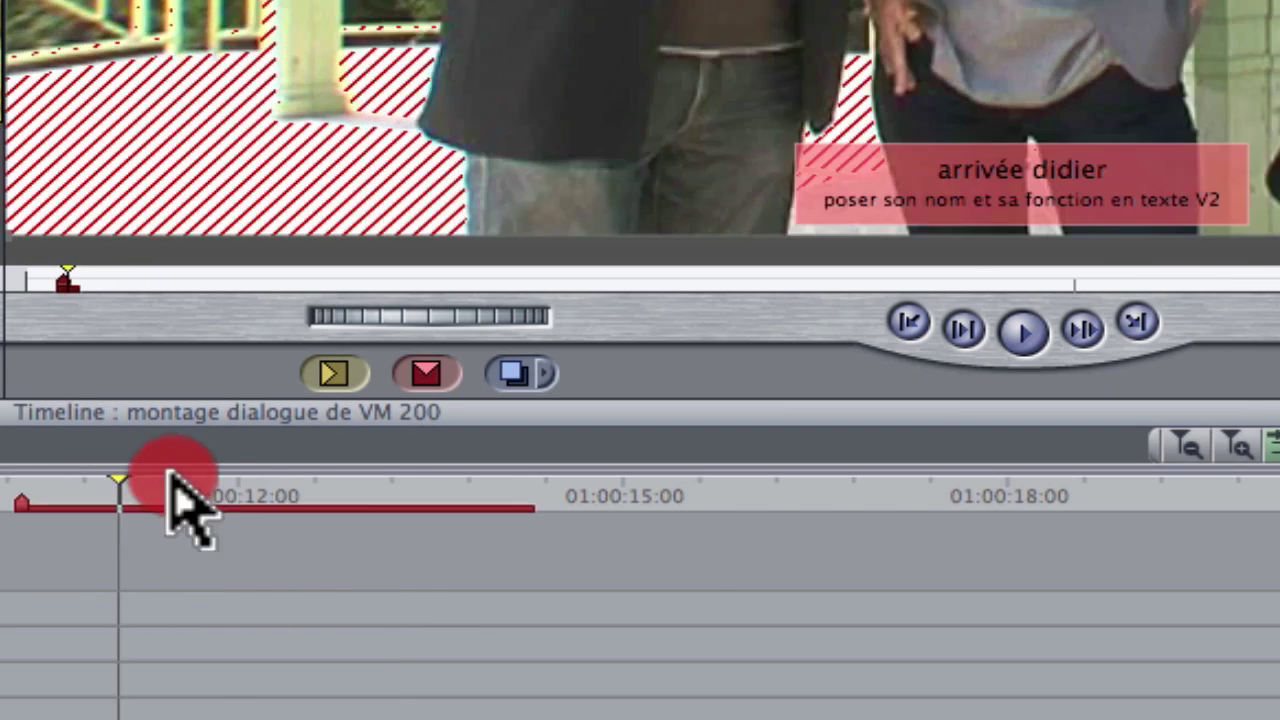
left_click_drag(168, 474, 297, 484)
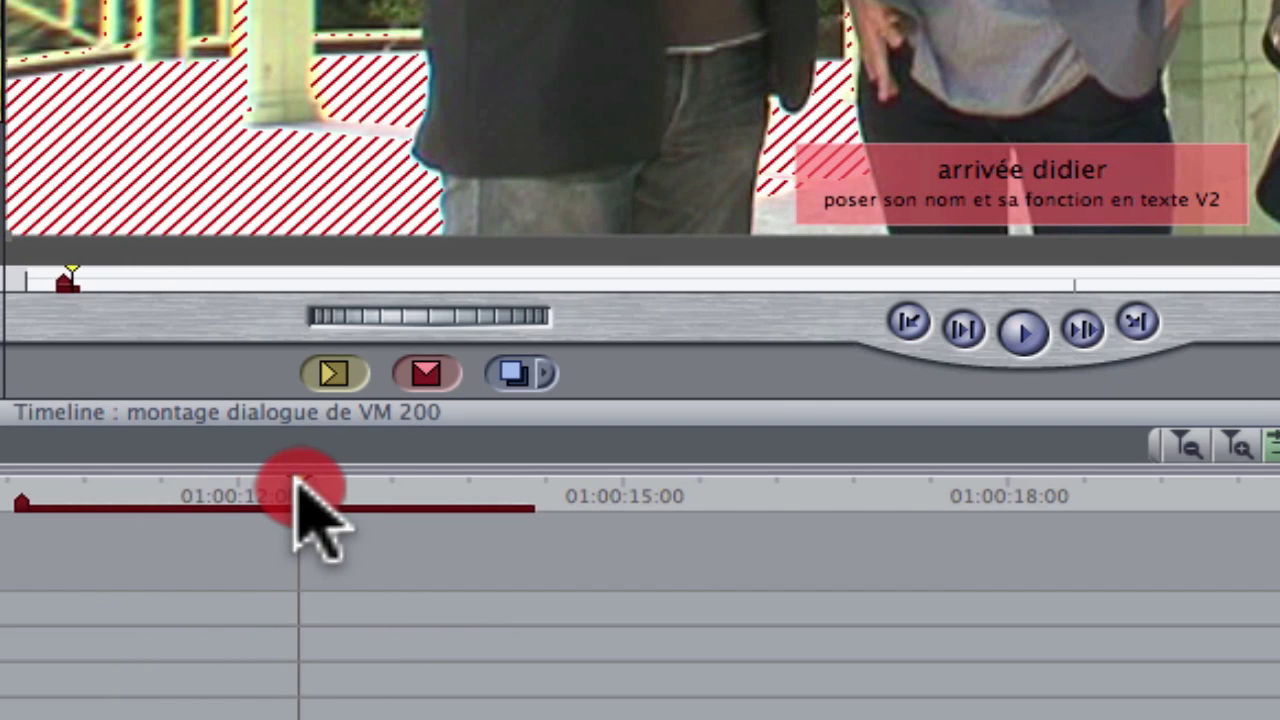
left_click_drag(297, 484, 559, 510)
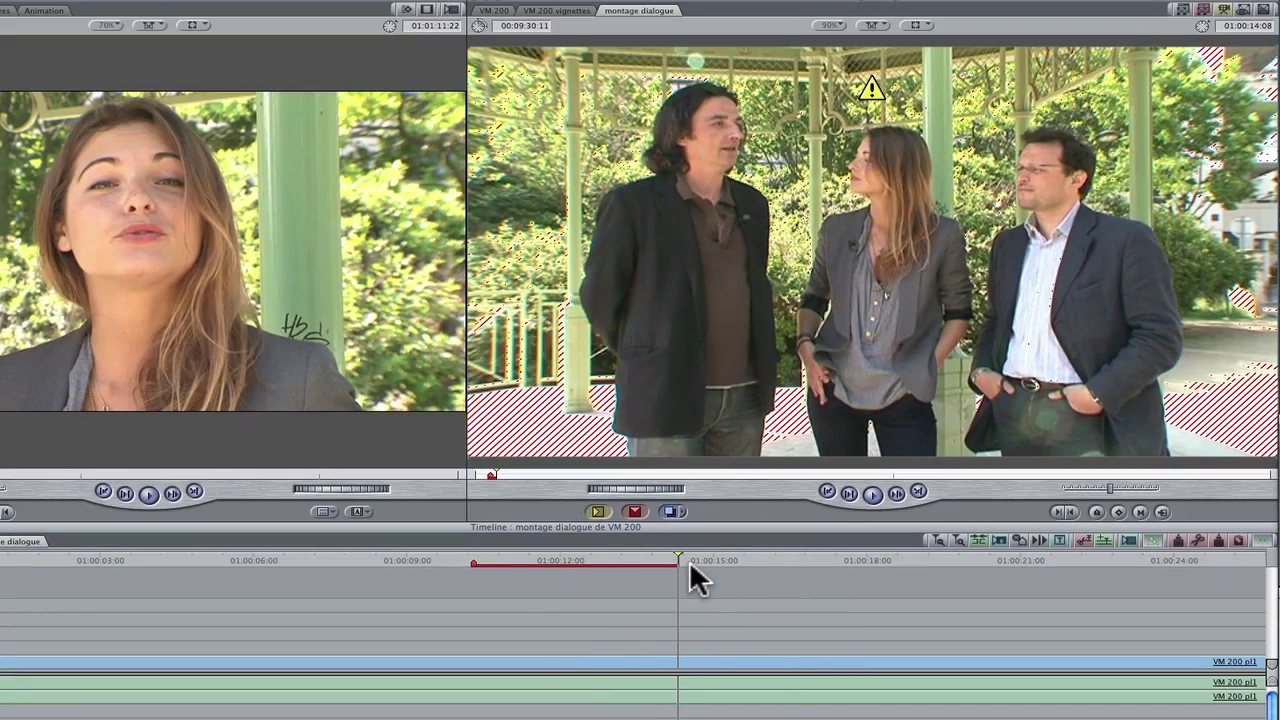
key("space")
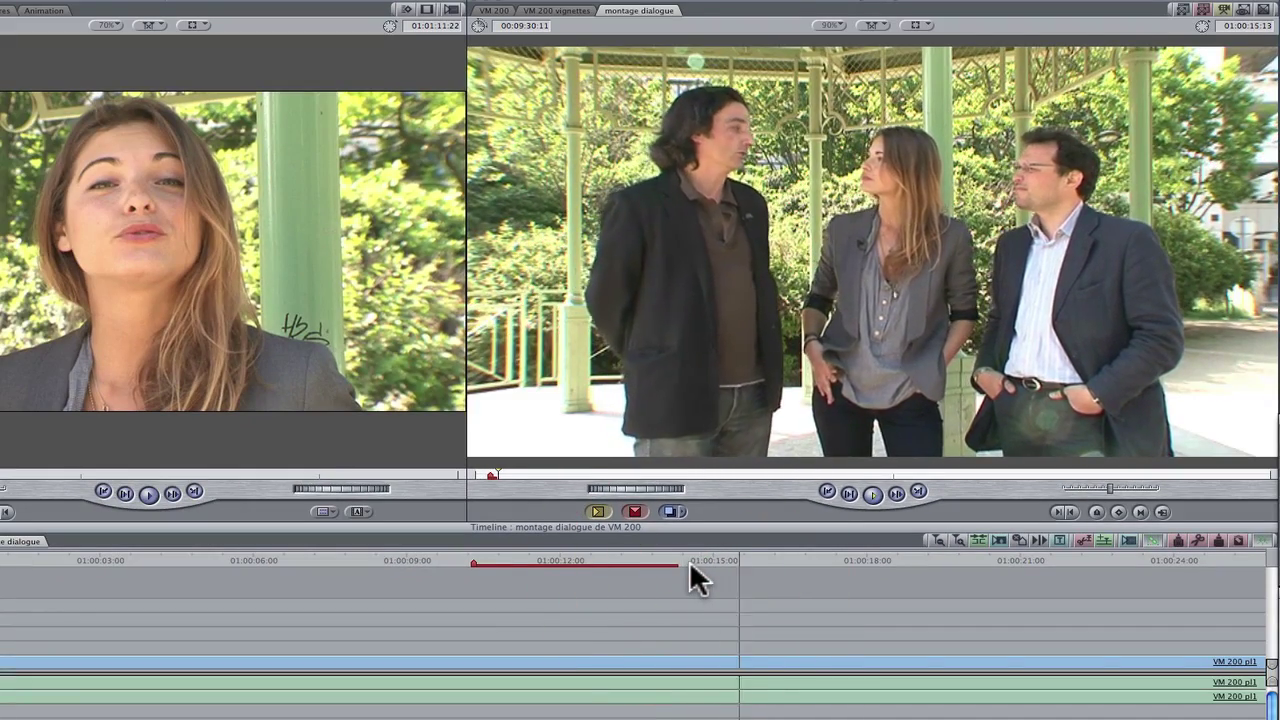
Edit the marker at 01:01:21:23, naming it "fin" plus the guest's first name and commenting it "chapitre DVD"
key("shift+Down")
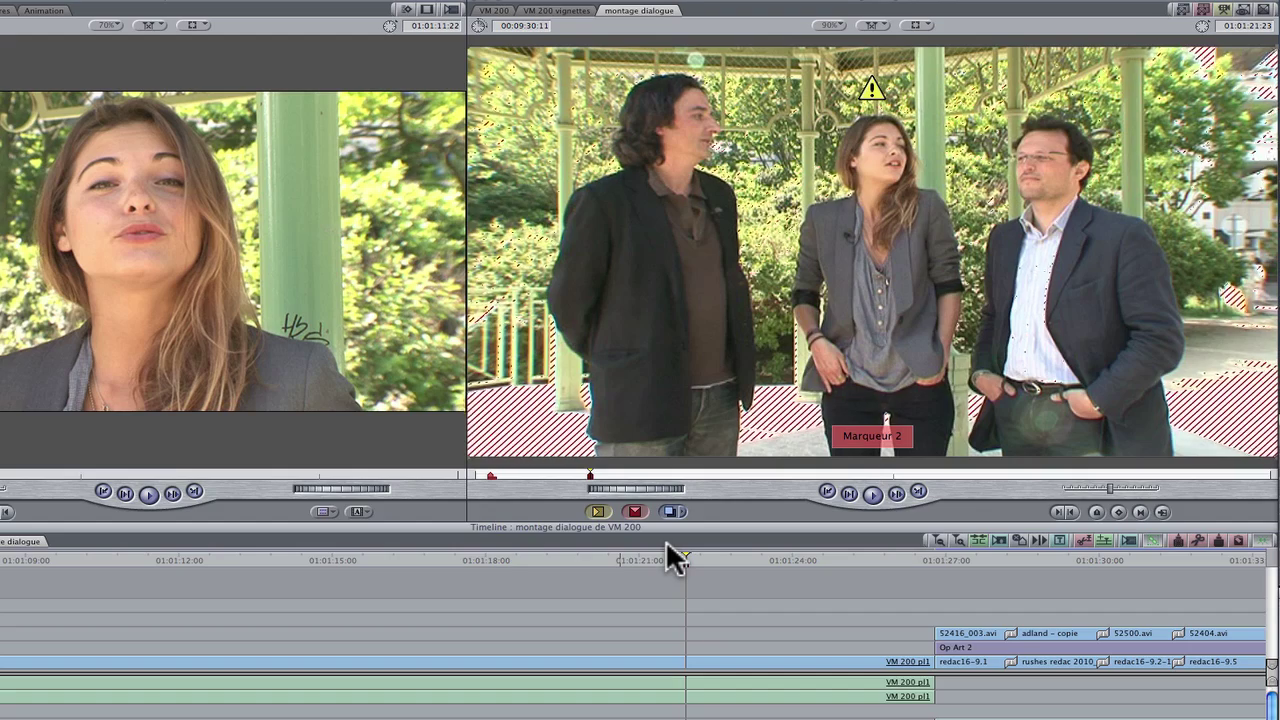
key("m")
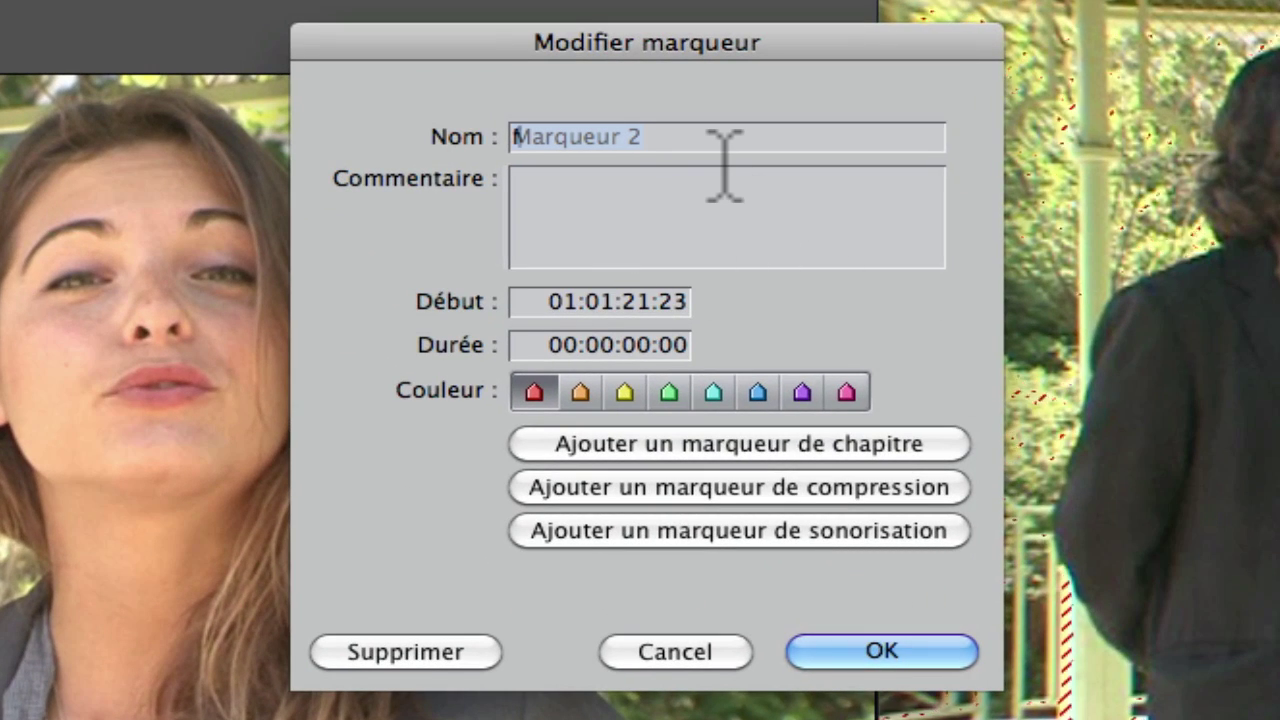
type("fin didier")
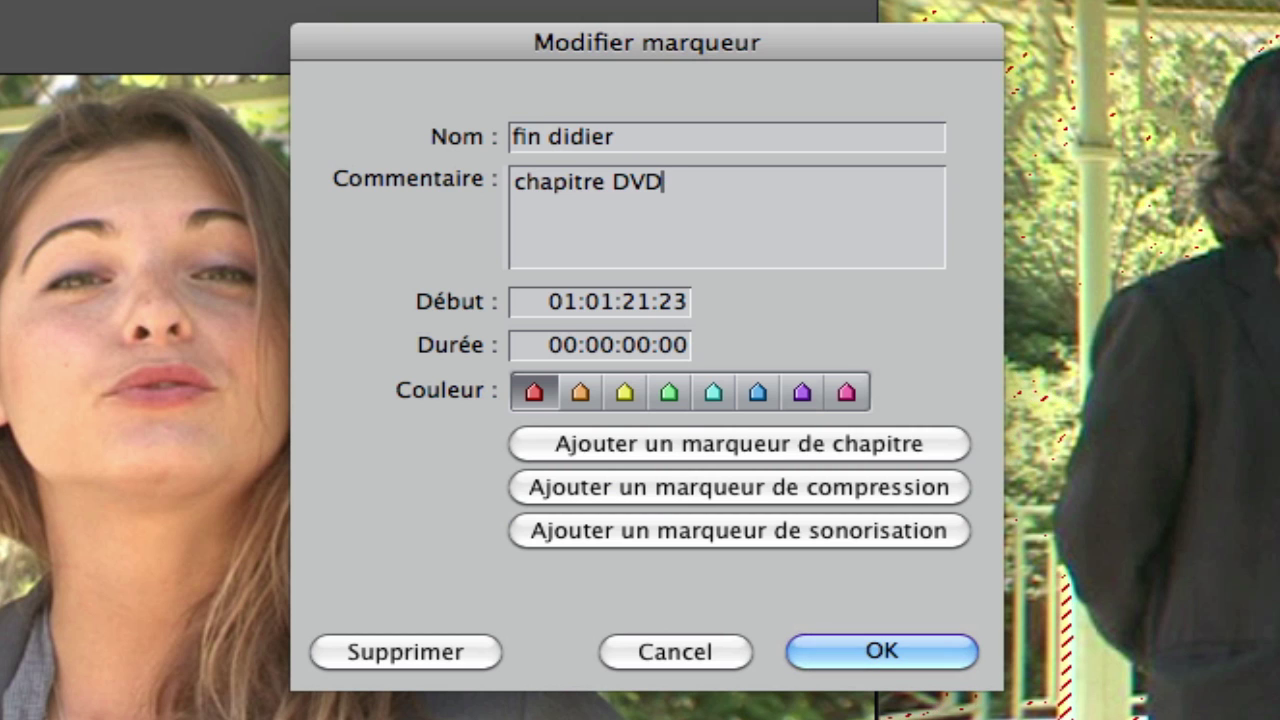
Make it a chapter marker, reduce the comment to only the <CHAPTER> tag, and apply the marker settings
left_click(652, 440)
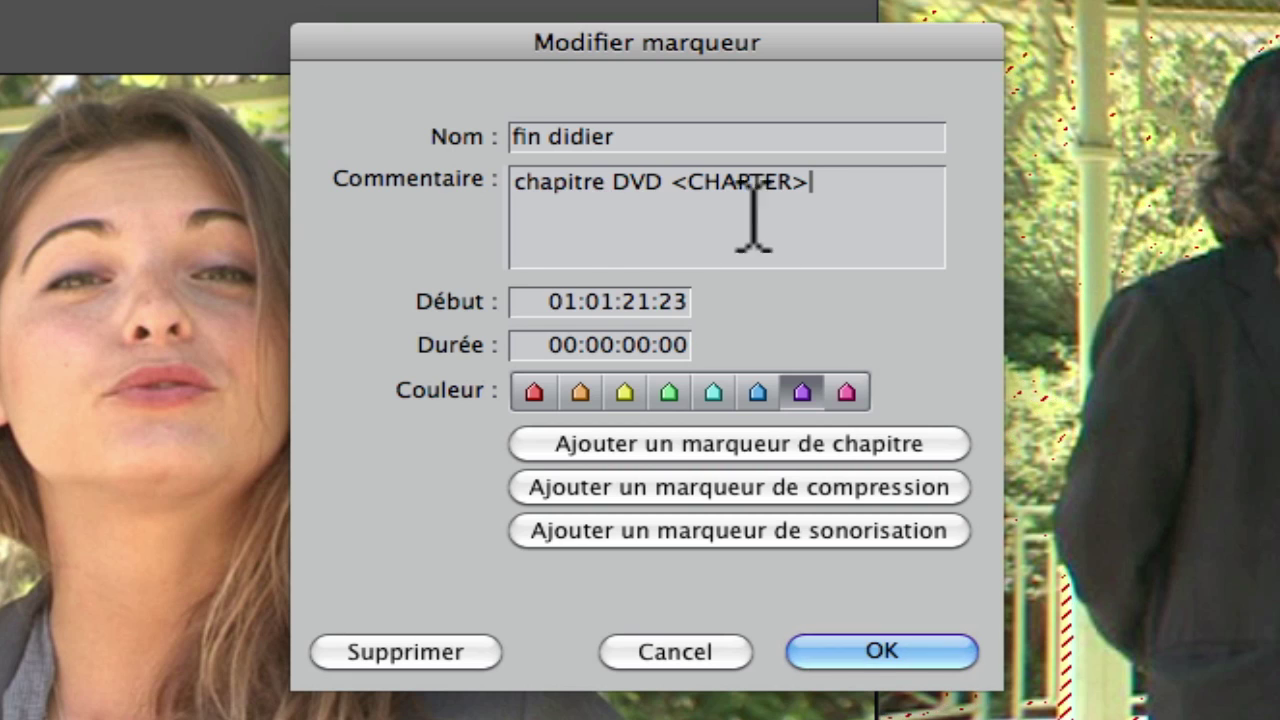
left_click_drag(666, 195, 463, 178)
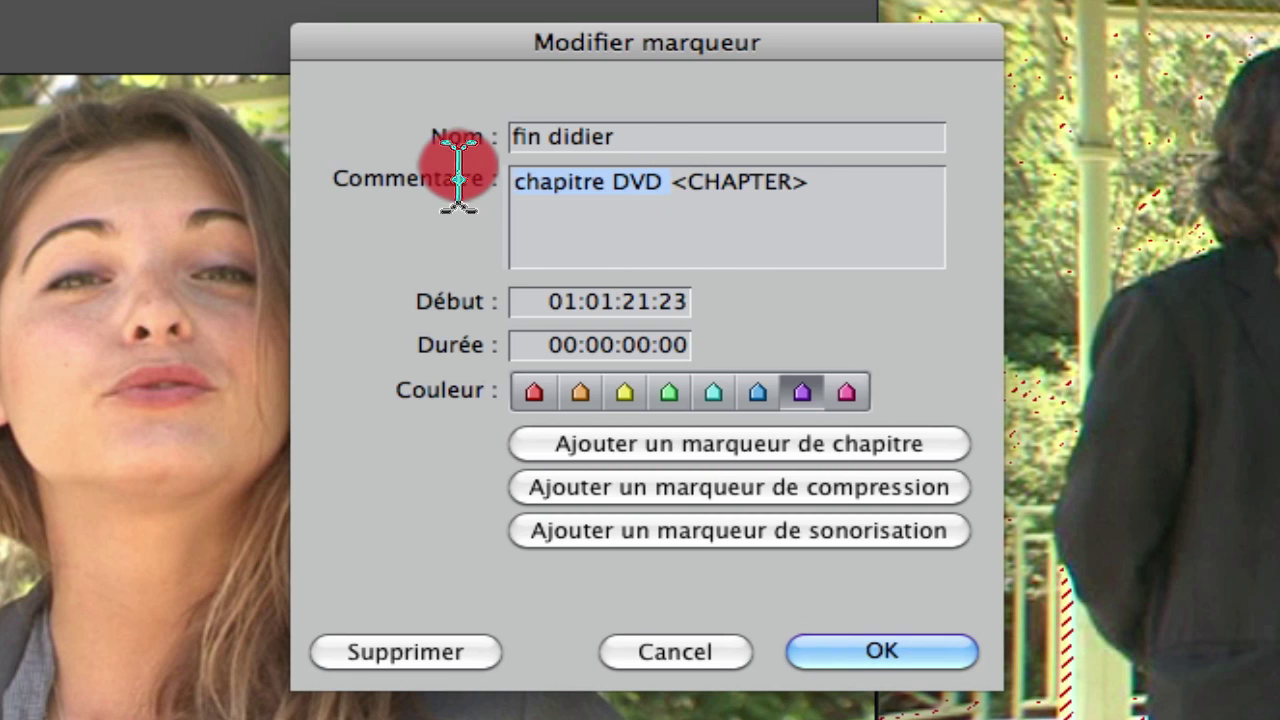
key("BackSpace")
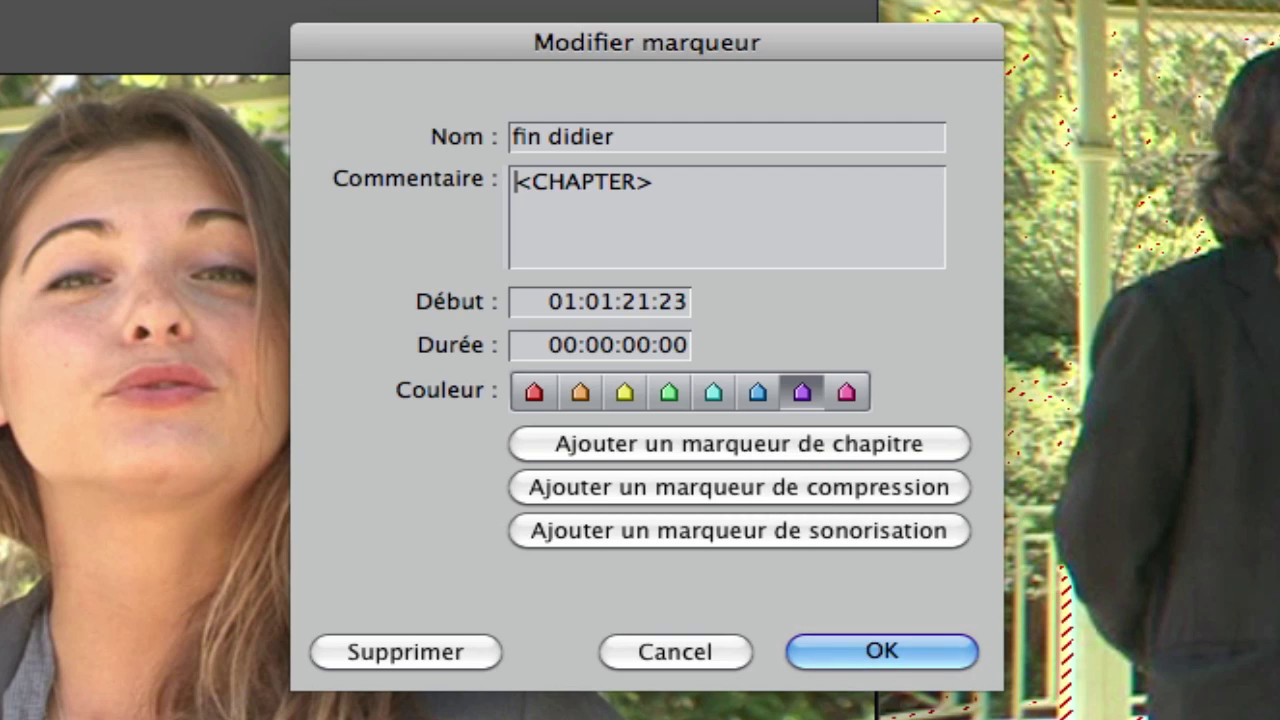
left_click(853, 655)
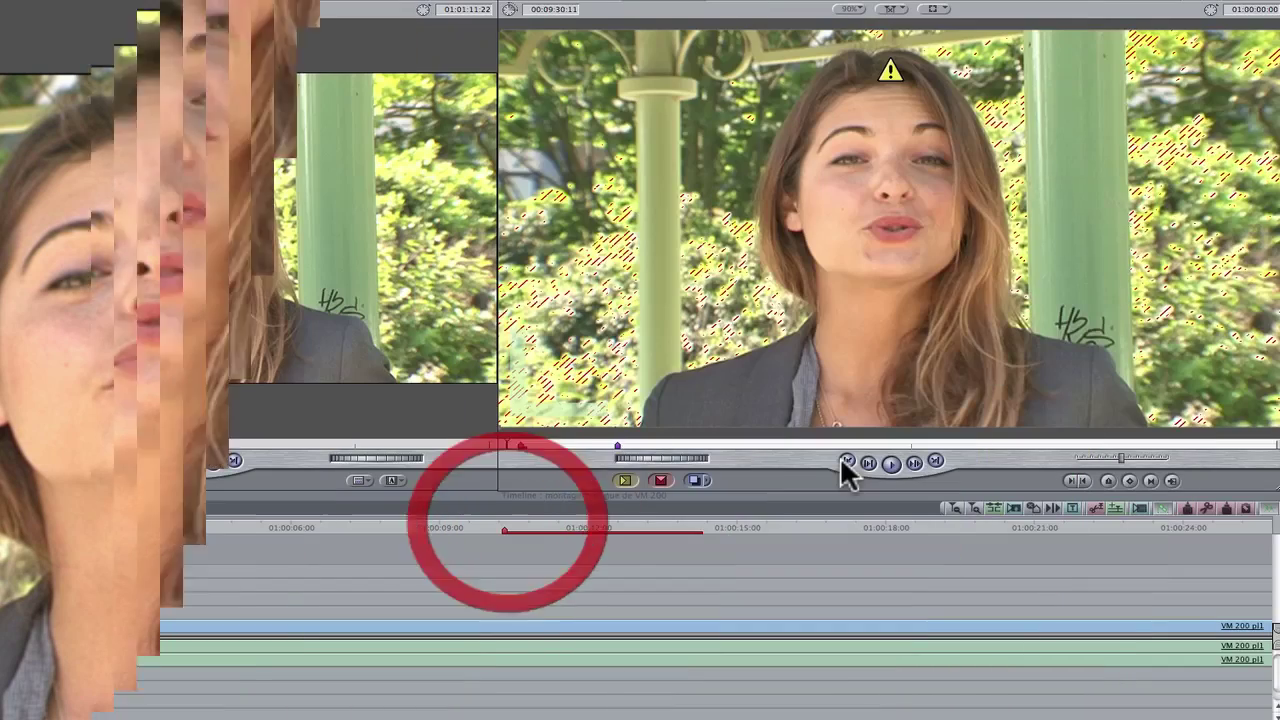
Change the colour of the marker at 01:00:10:08 to orange and apply it
left_click(506, 530)
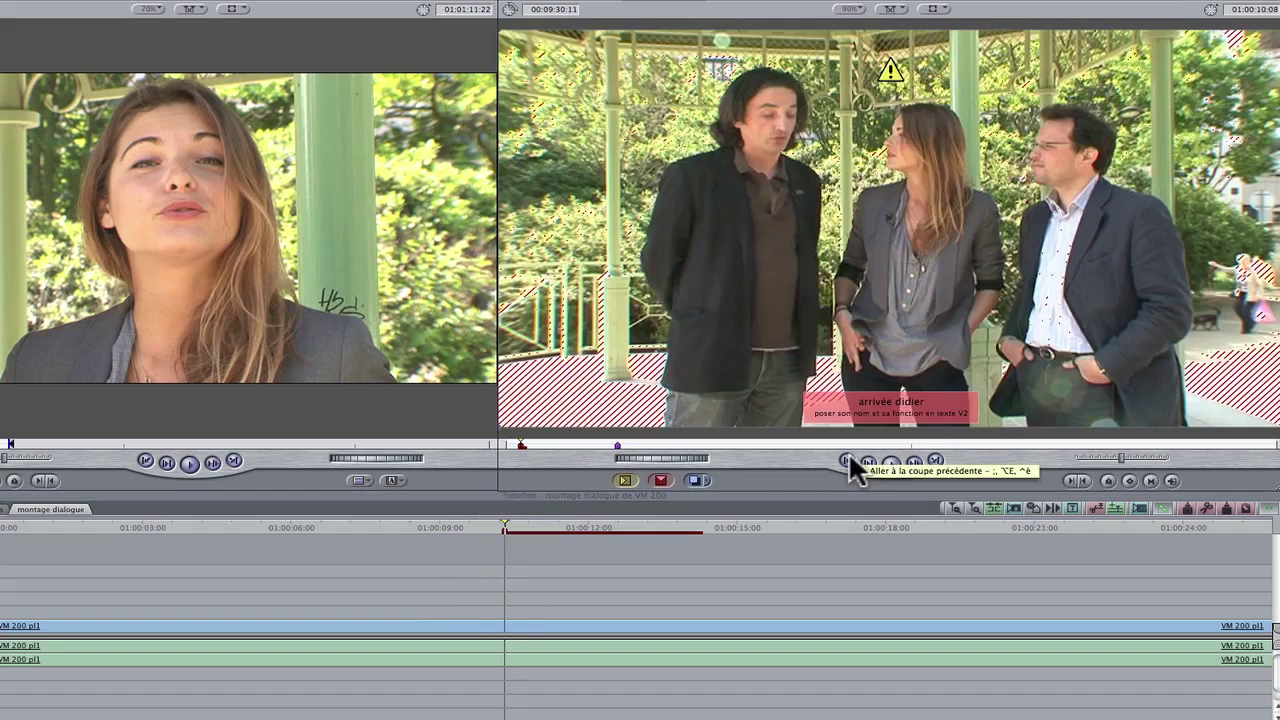
key("m")
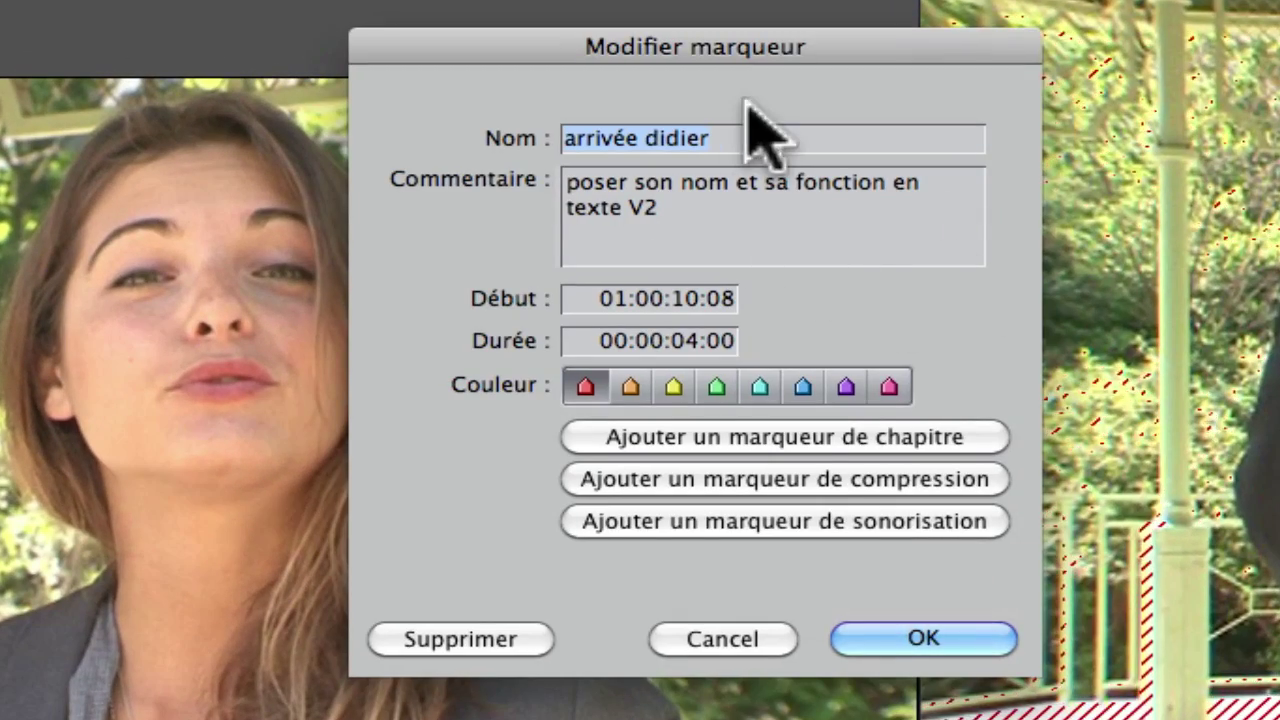
left_click(620, 386)
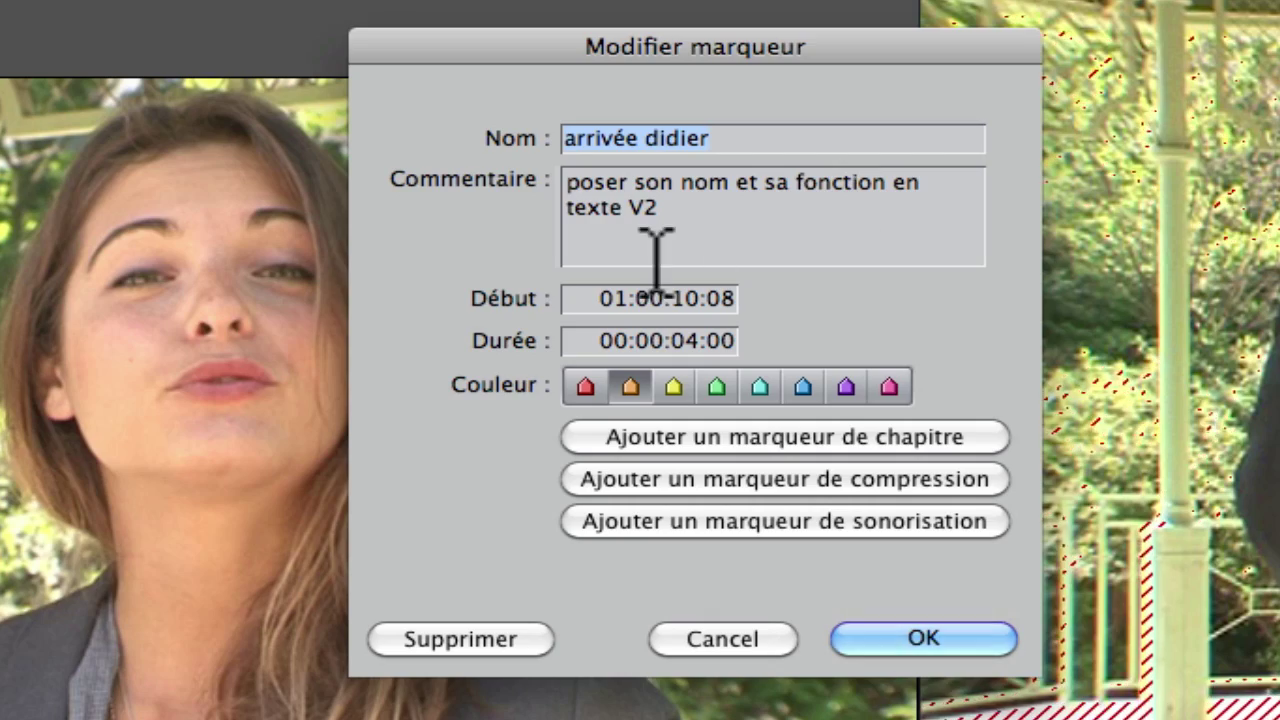
left_click(920, 640)
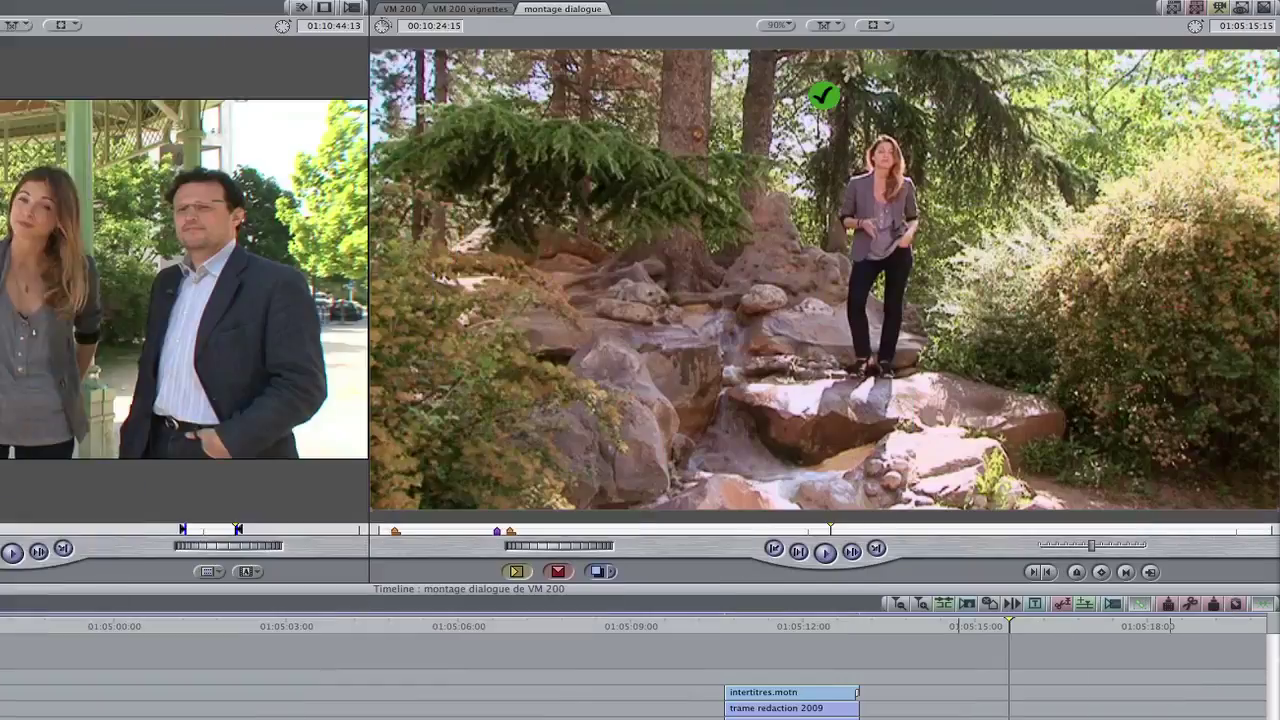
Play the waterfall shot, add a sequence marker at 01:05:13:12 and name it "plateau avec bruit eau"
key("Up")
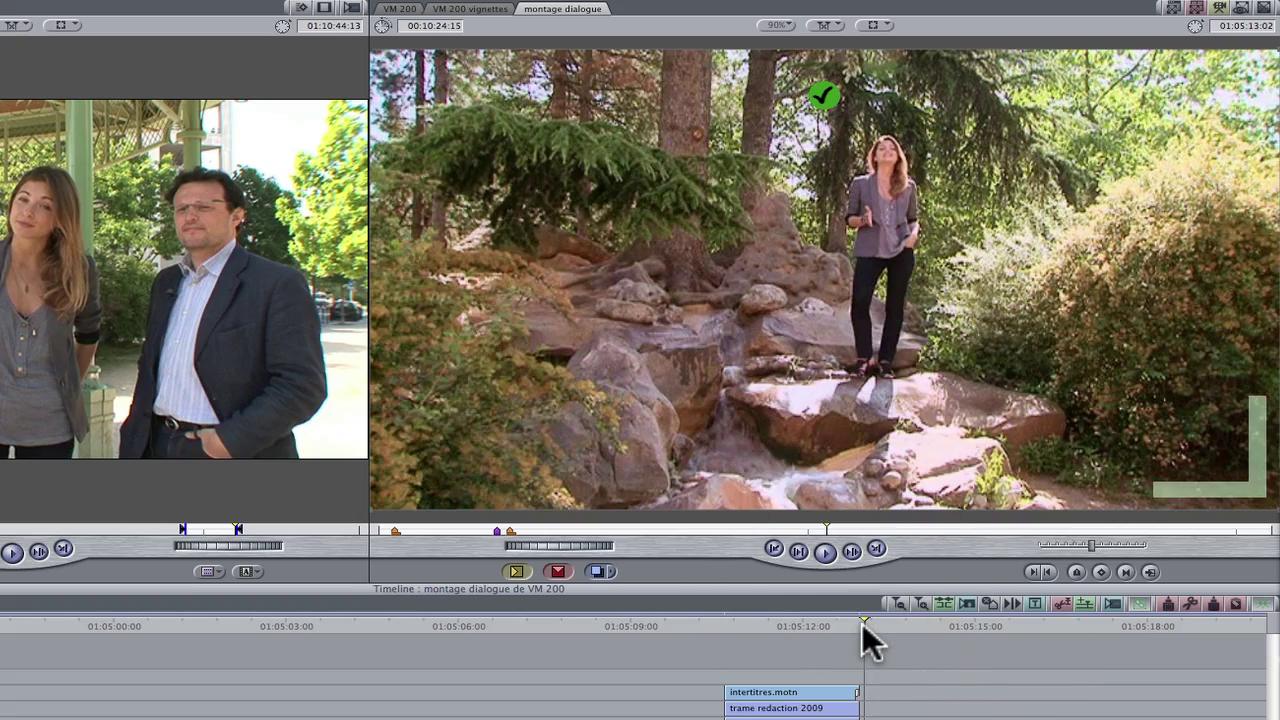
key("space")
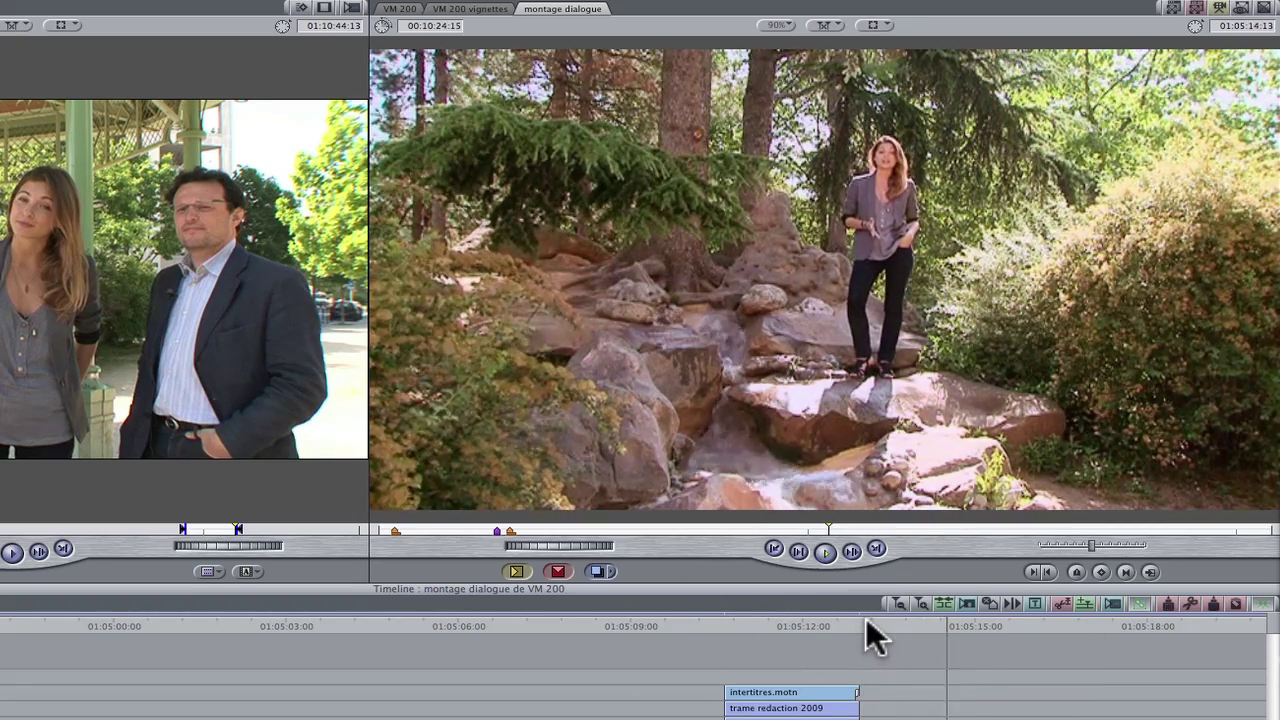
key("space")
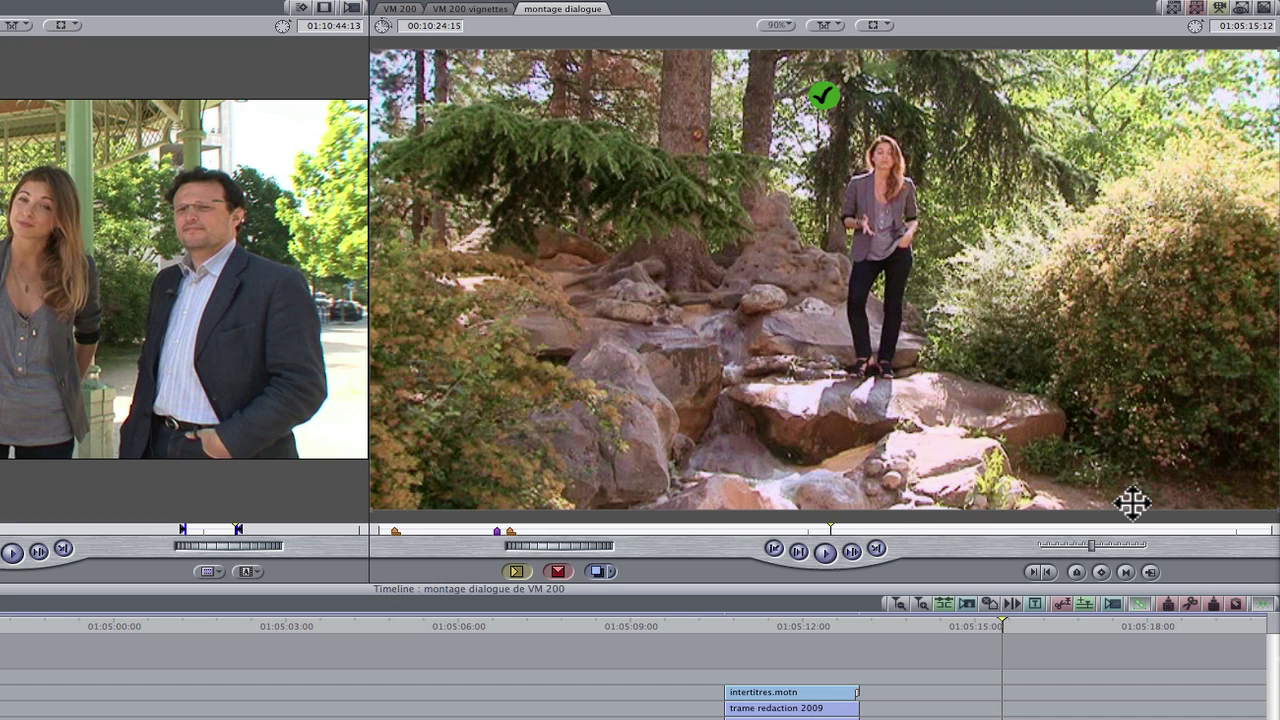
left_click(883, 625)
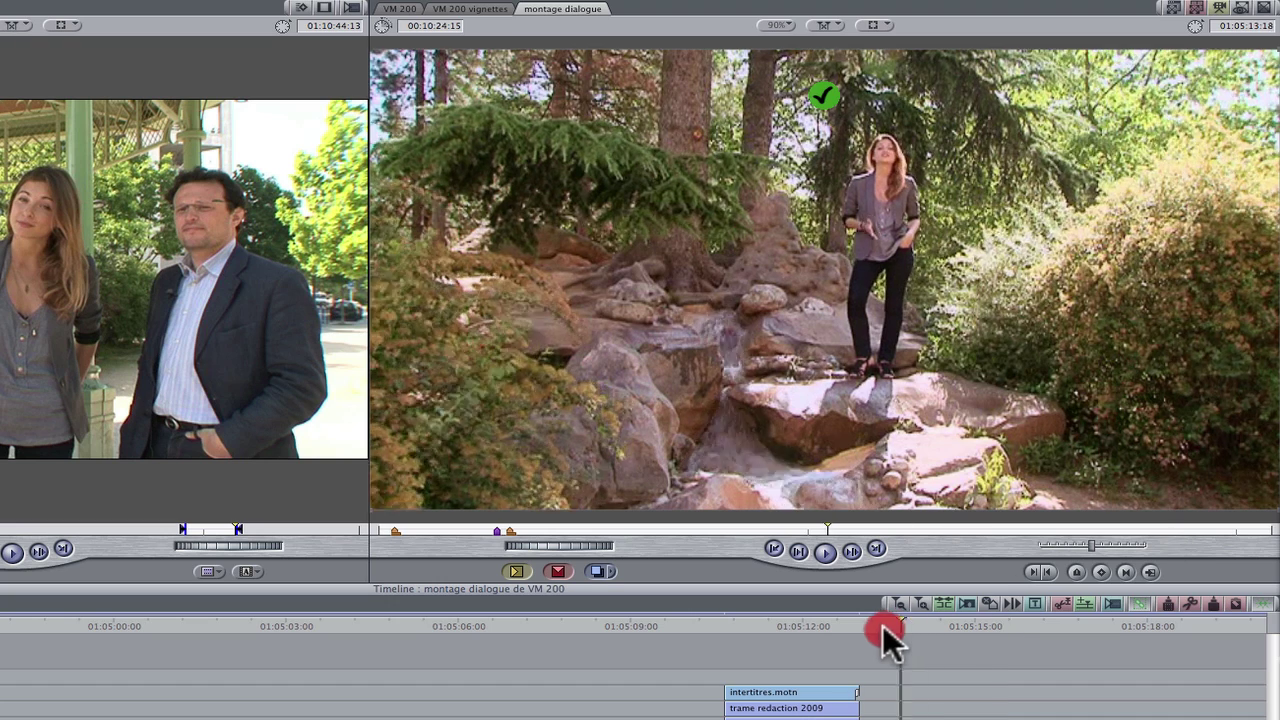
key("m")
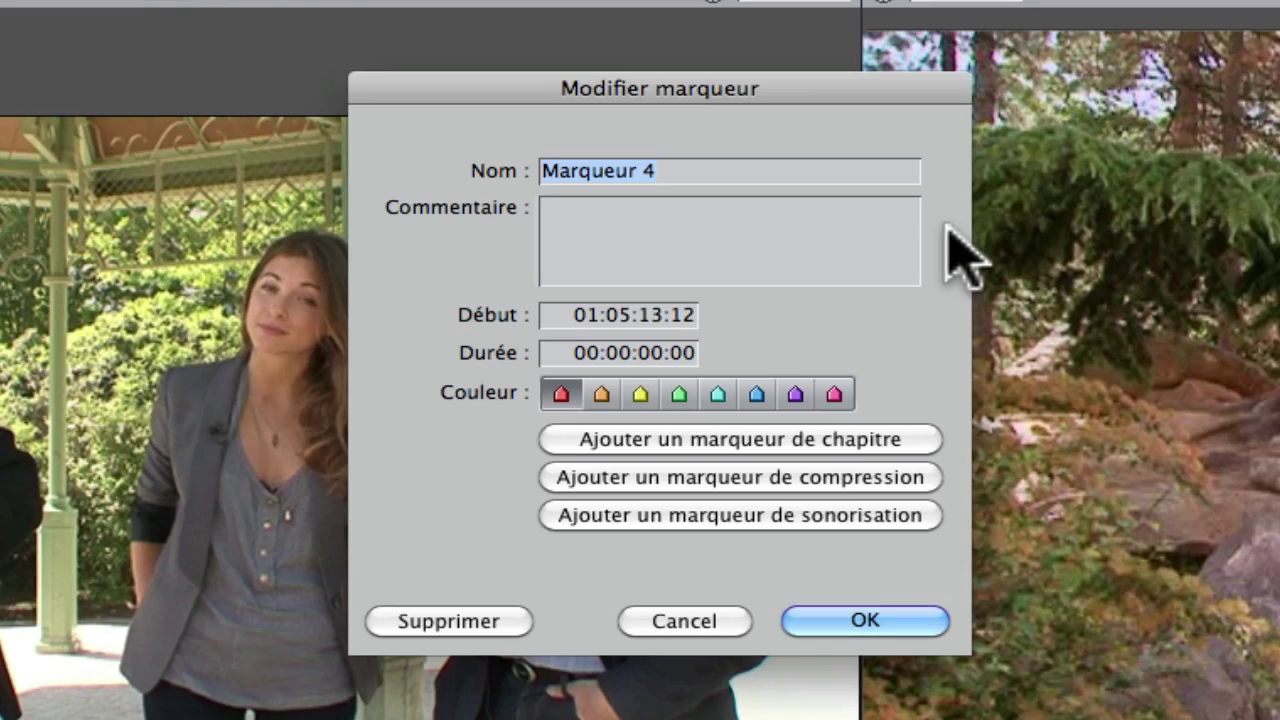
key("BackSpace")
type("plateau ")
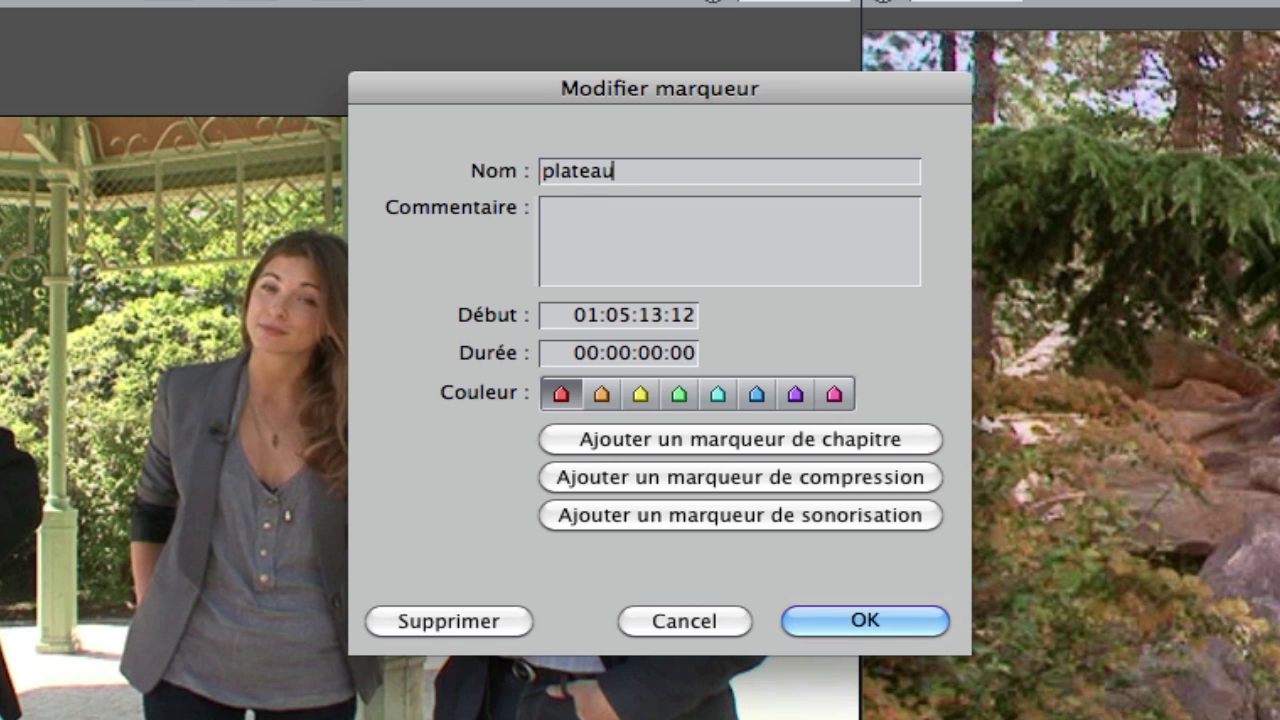
type("avec brui")
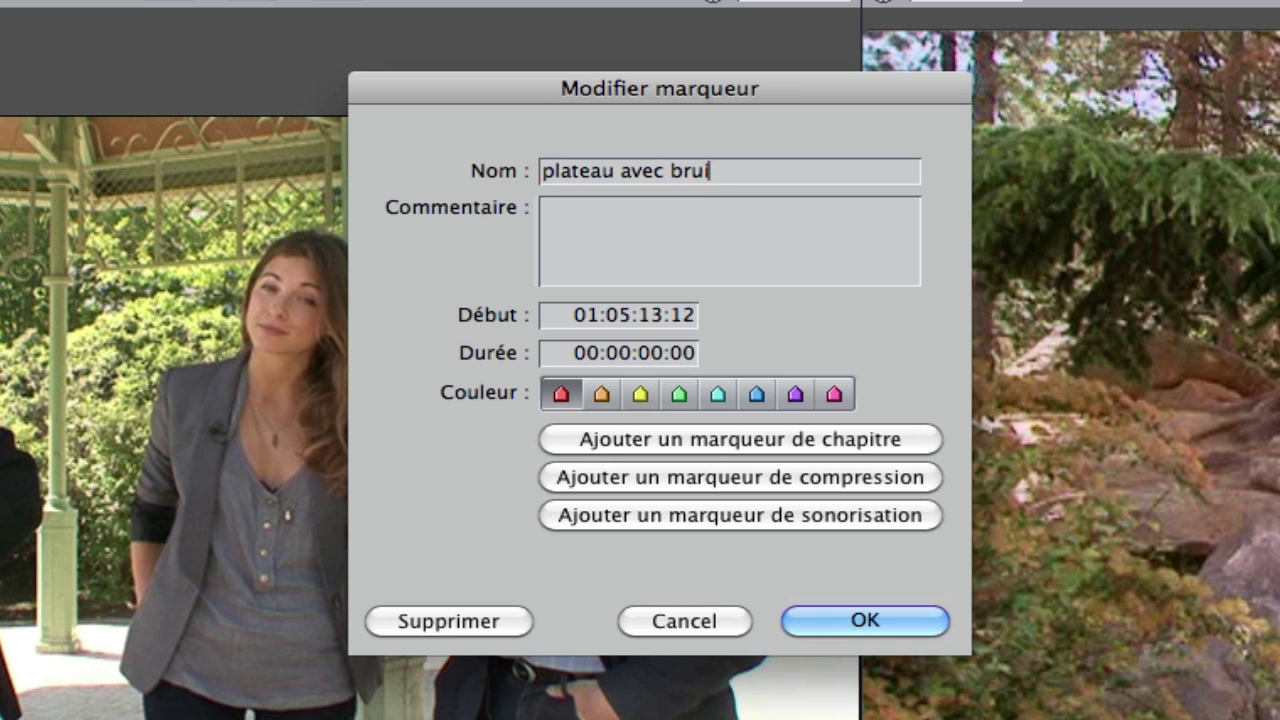
type("t eau")
Add the comment "correction son dans soundtrack", make it a scoring marker, and apply the marker settings
left_click(565, 220)
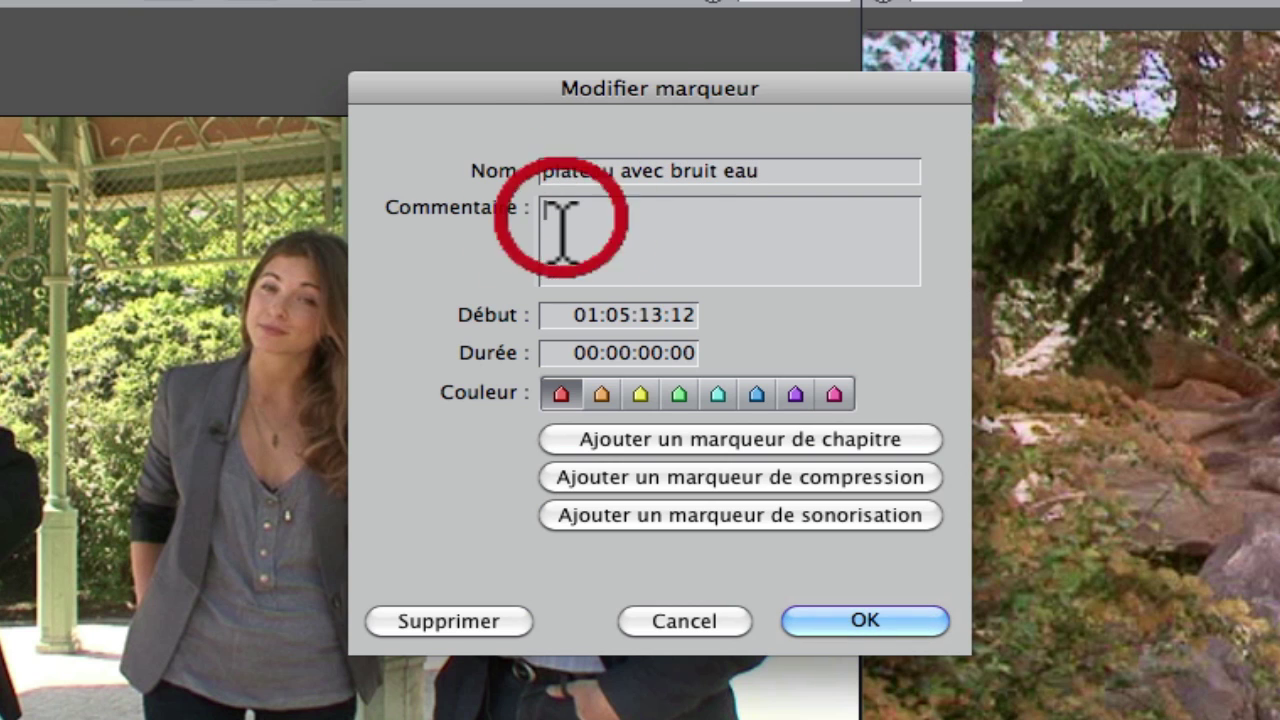
type("c o")
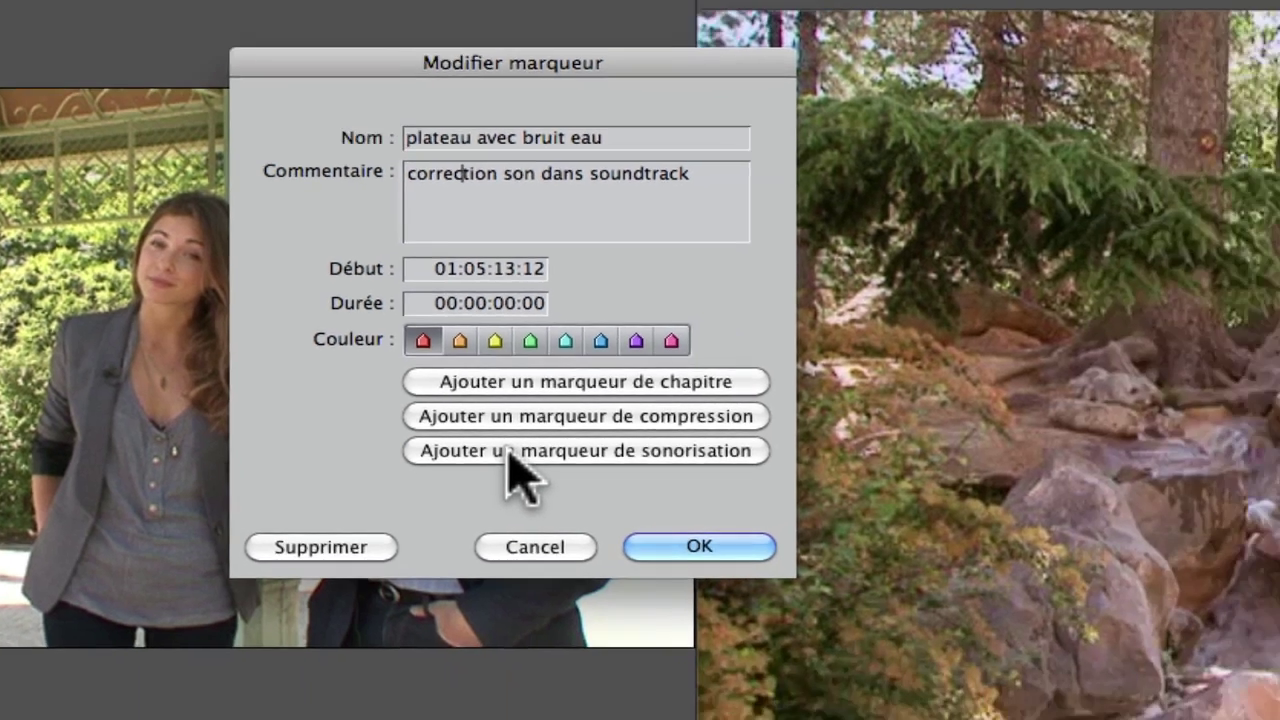
left_click(655, 516)
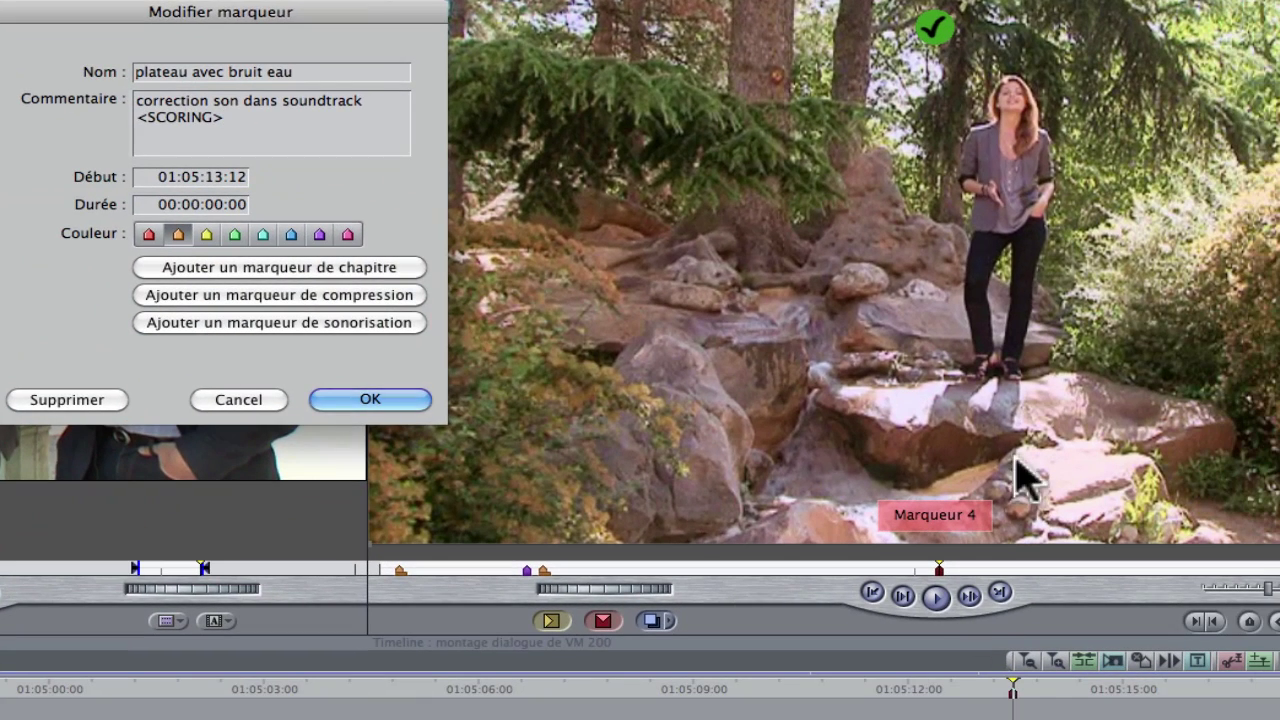
left_click(395, 400)
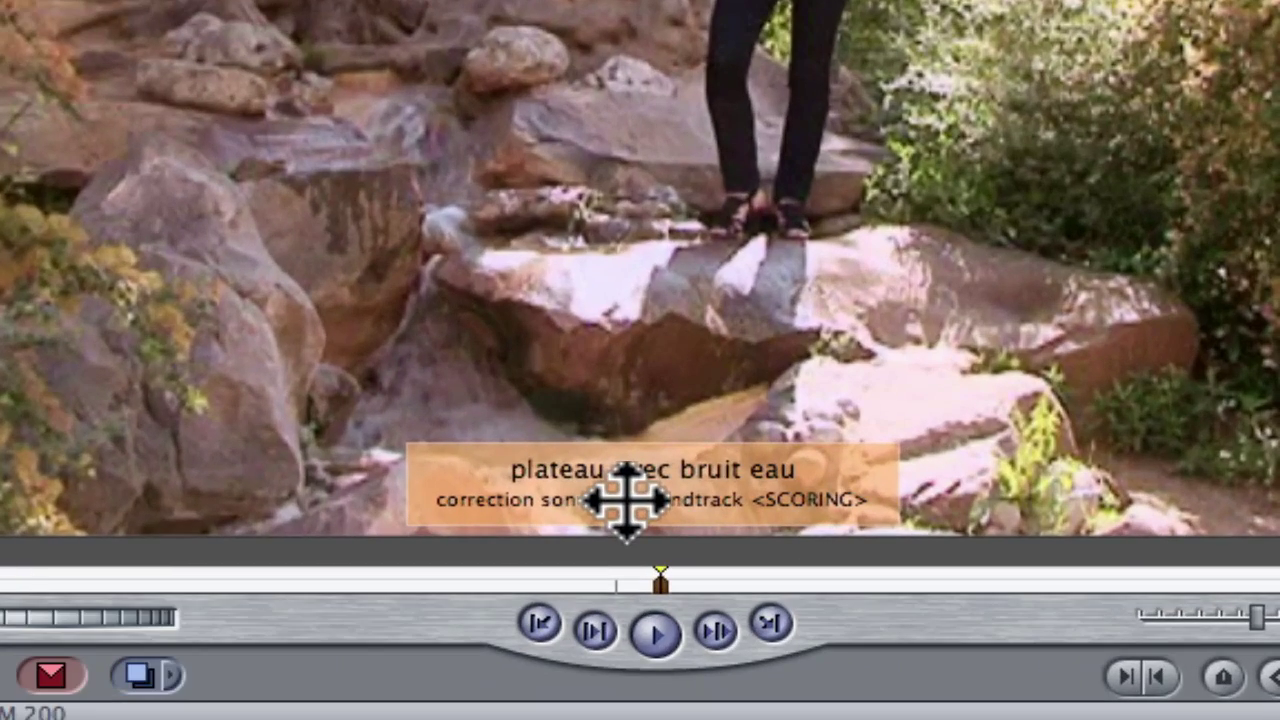
Change the colour of the "plateau avec bruit eau" marker to pink and apply it
key("m")
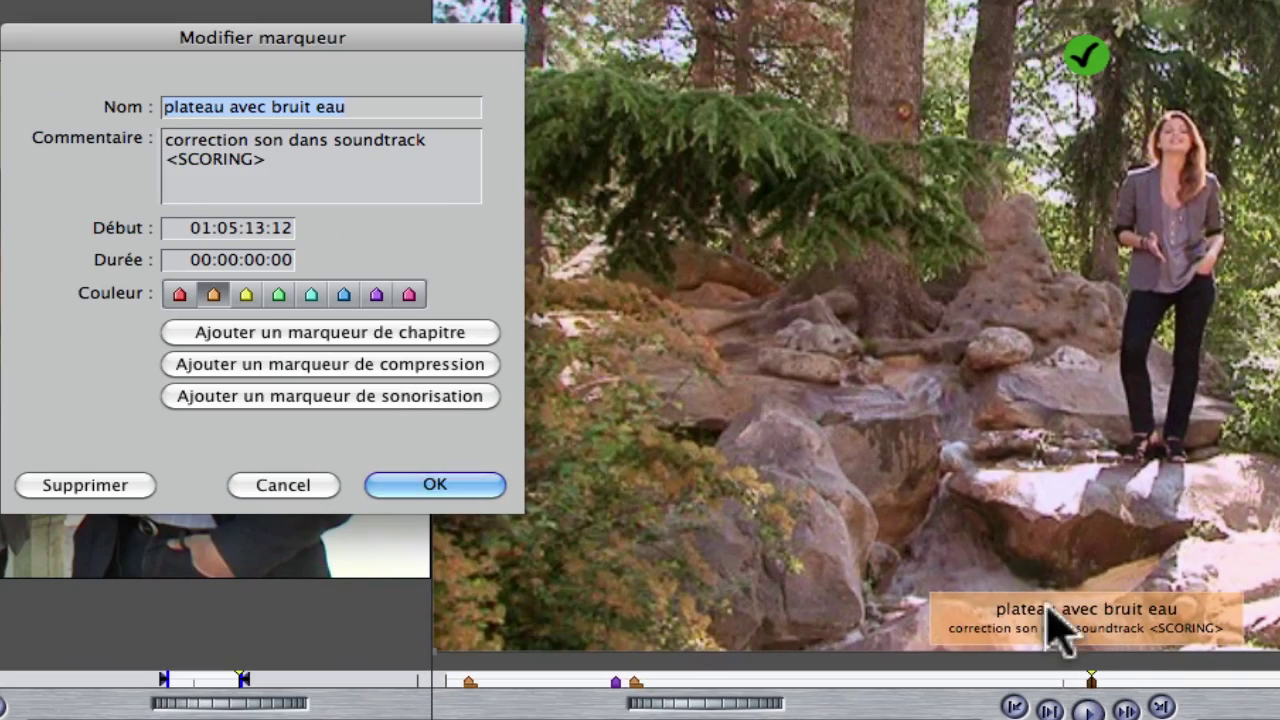
left_click(408, 293)
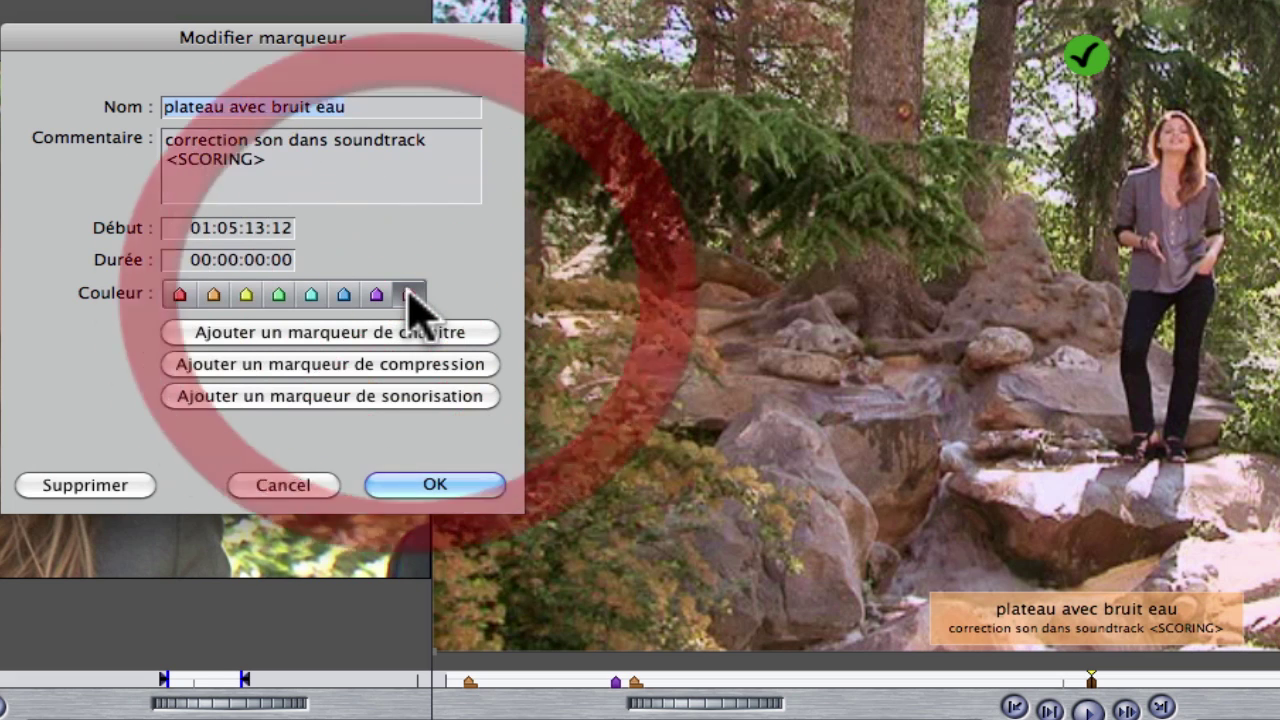
left_click(430, 487)
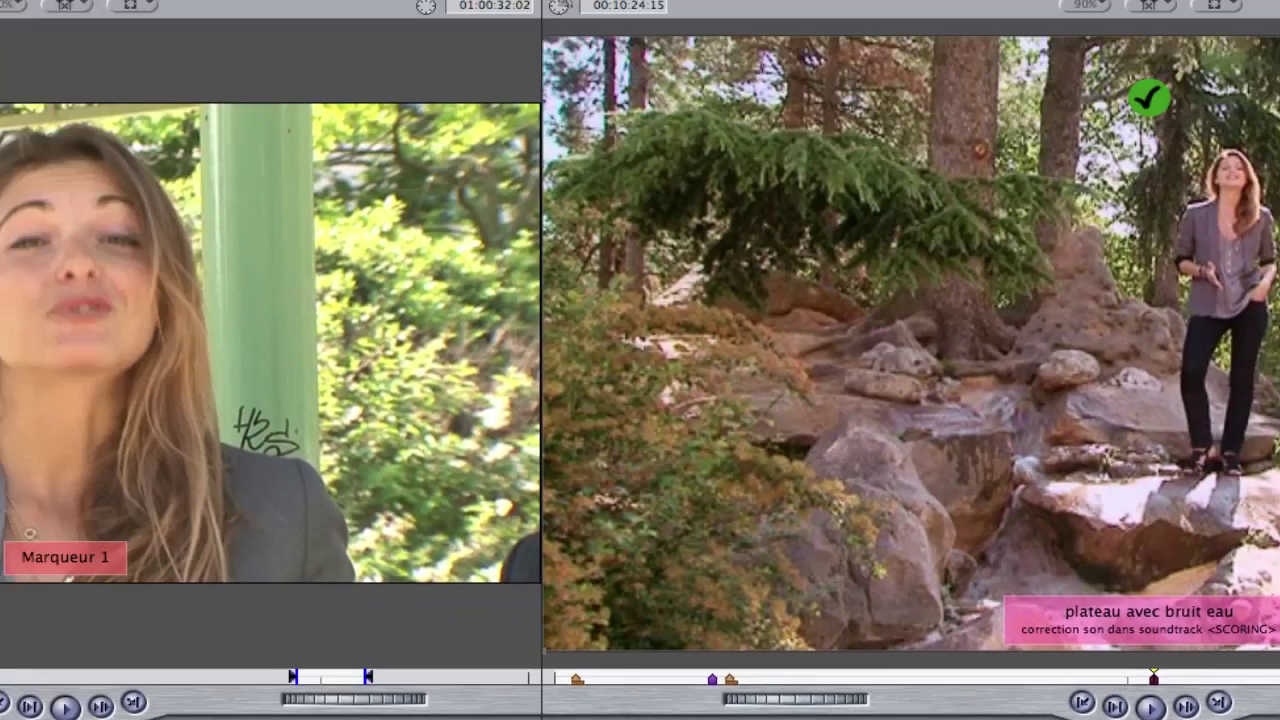
Examine the marker colour names and marker visibility options in the VM 200 project properties
left_click(52, 11)
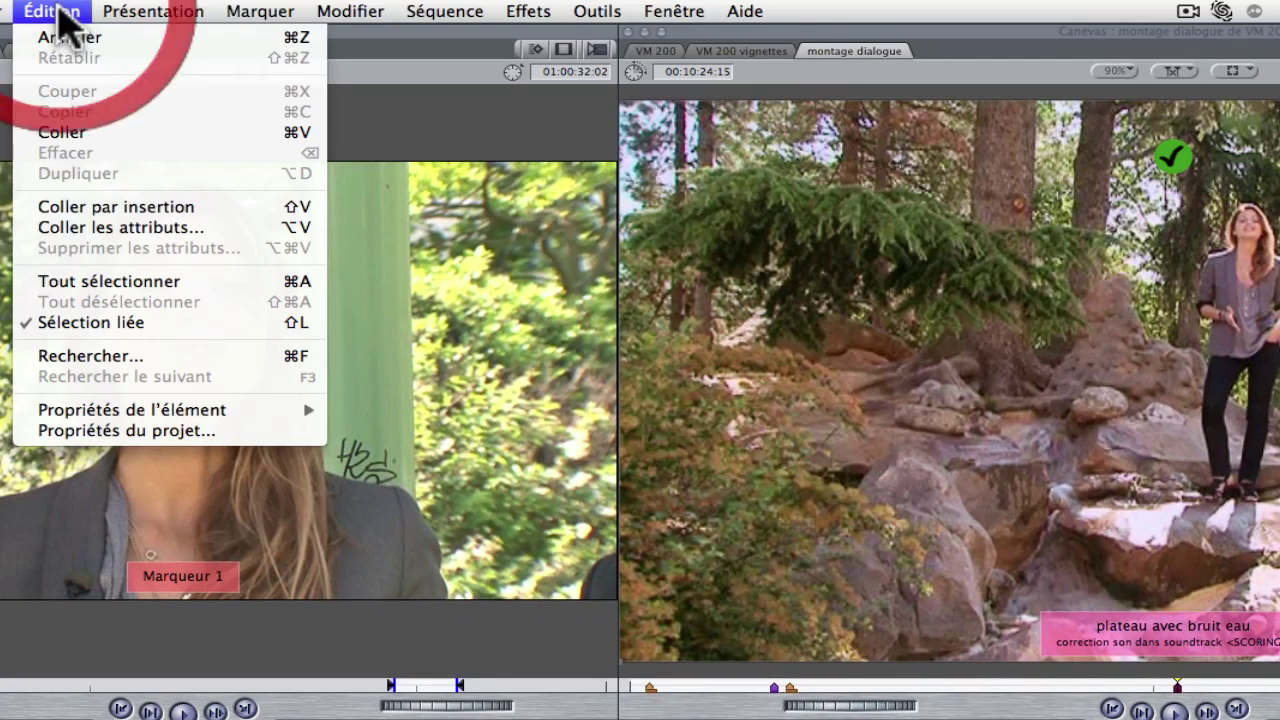
left_click(166, 432)
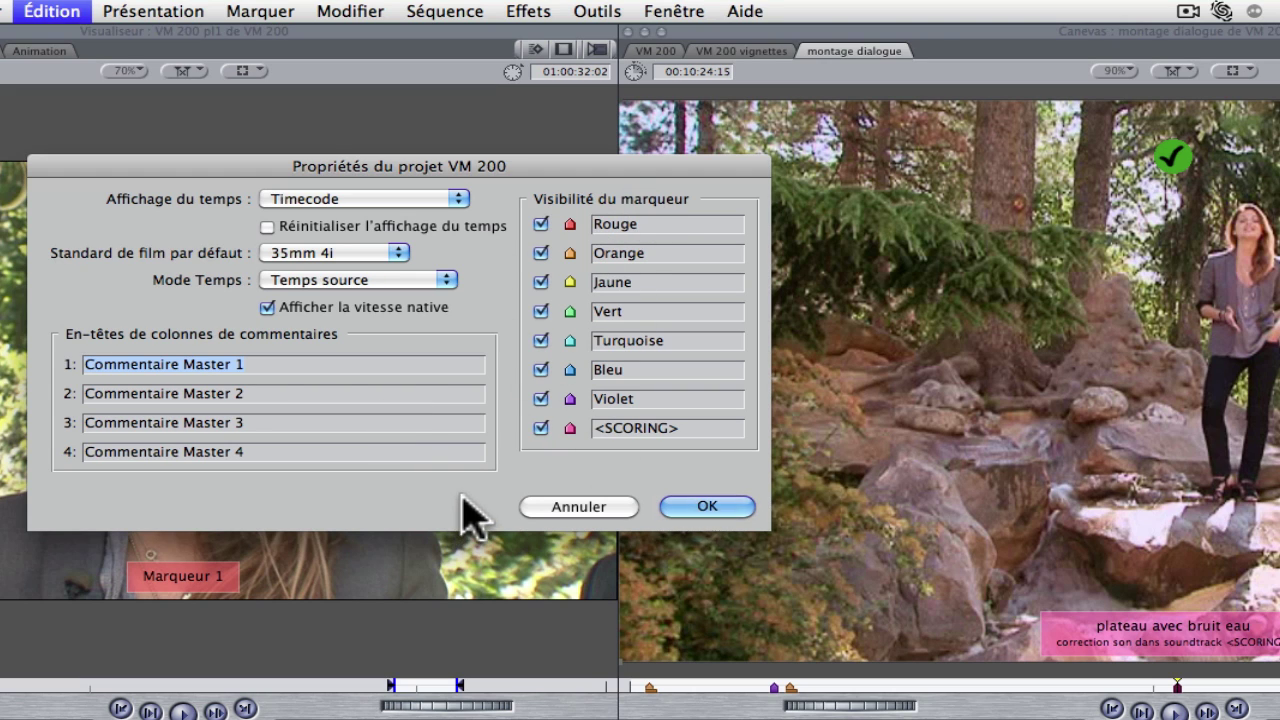
left_click(708, 507)
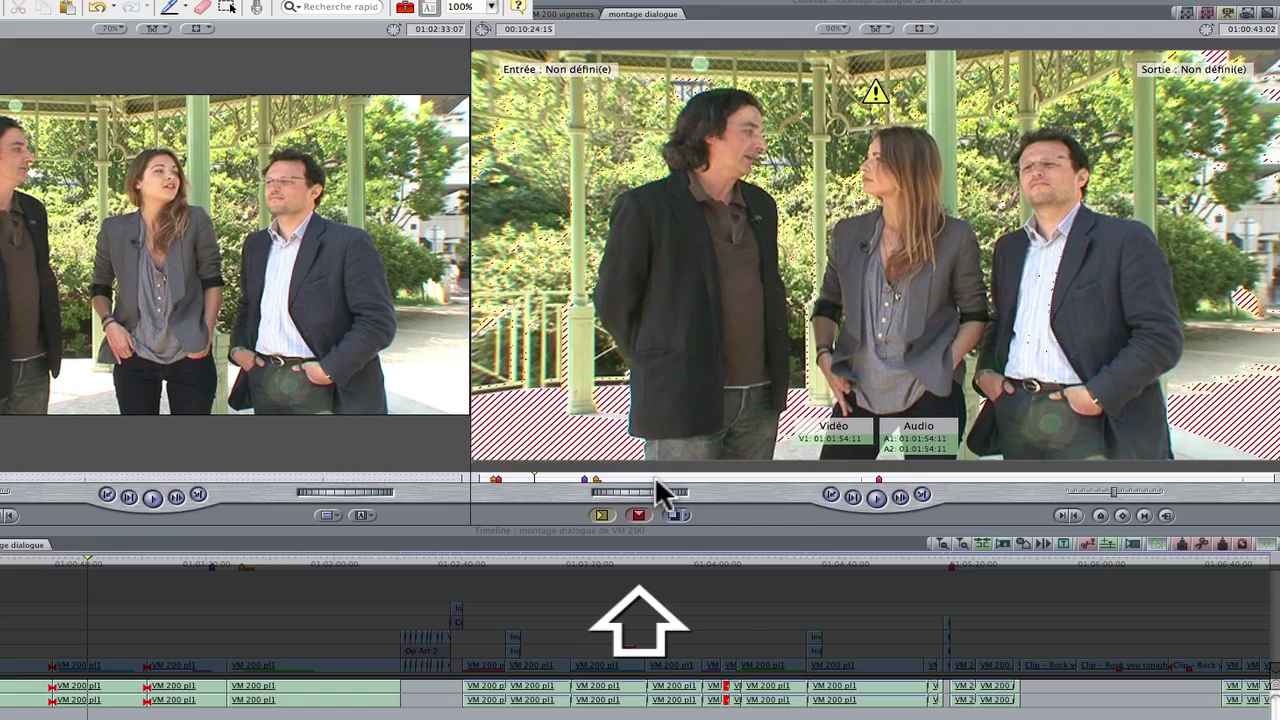
Go to the purple chapter marker at 01:01:21:23 and try to delete it from its marker settings
key("m")
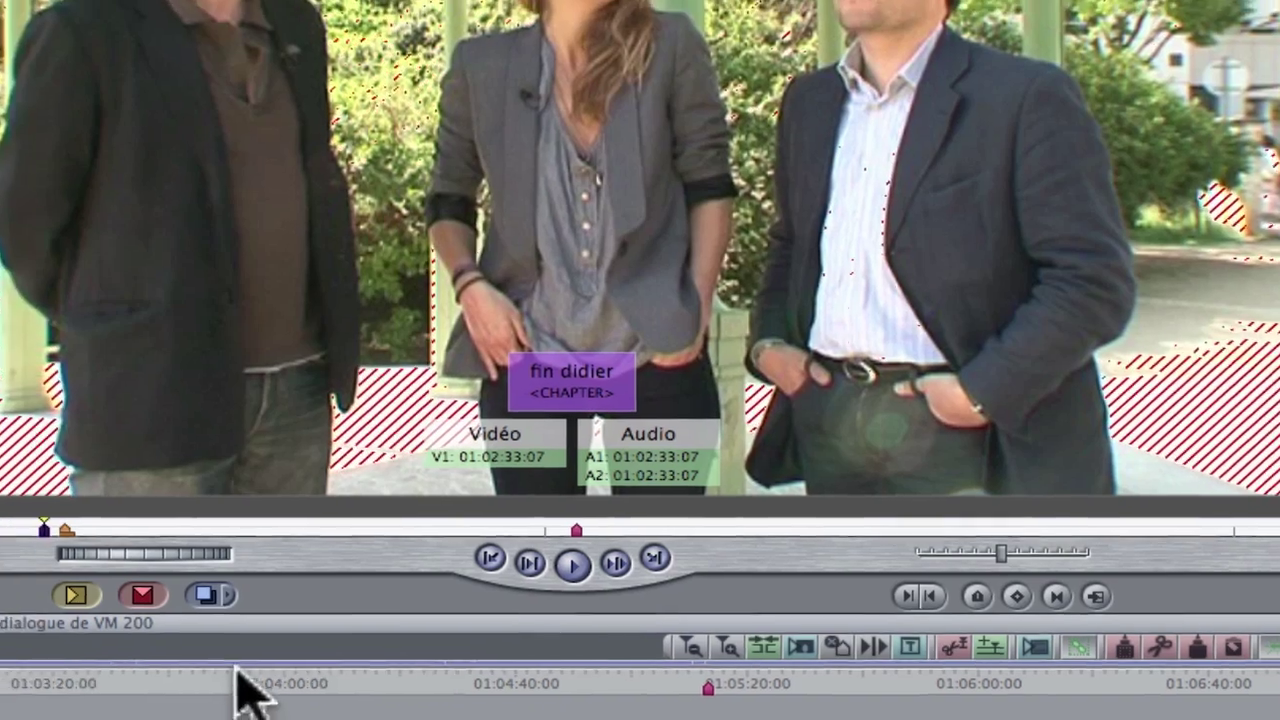
key("m")
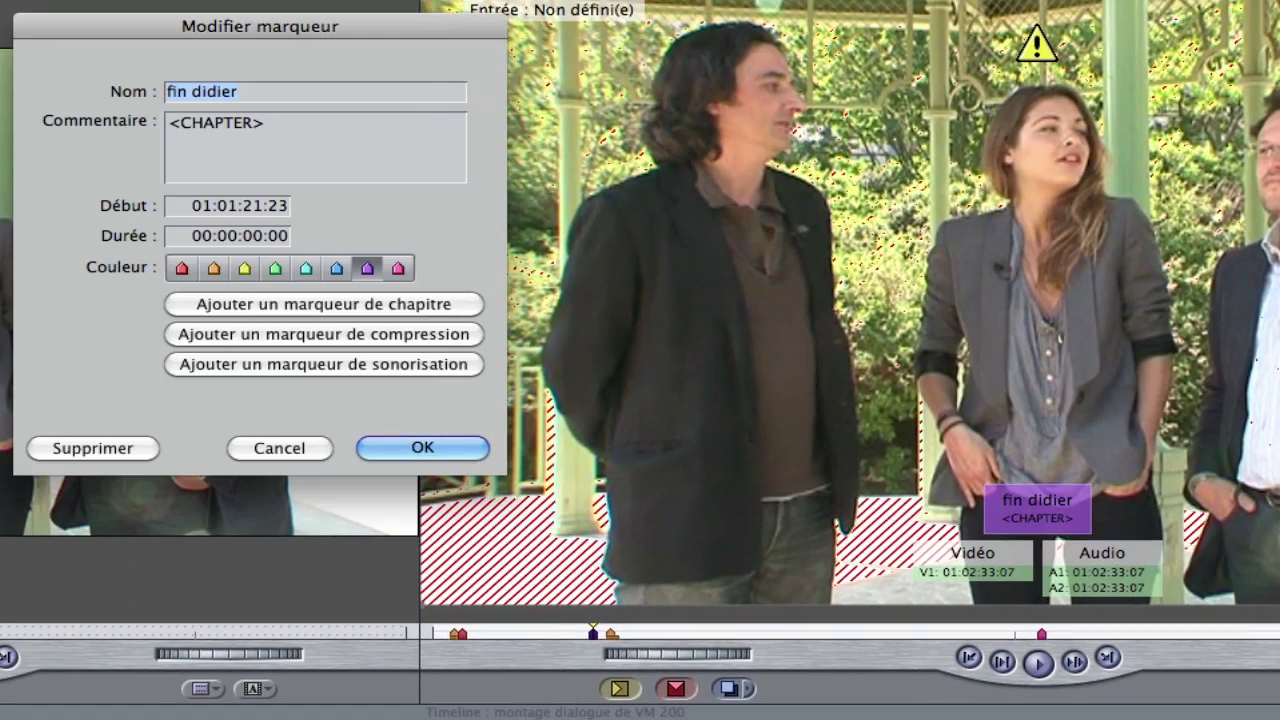
left_click(126, 448)
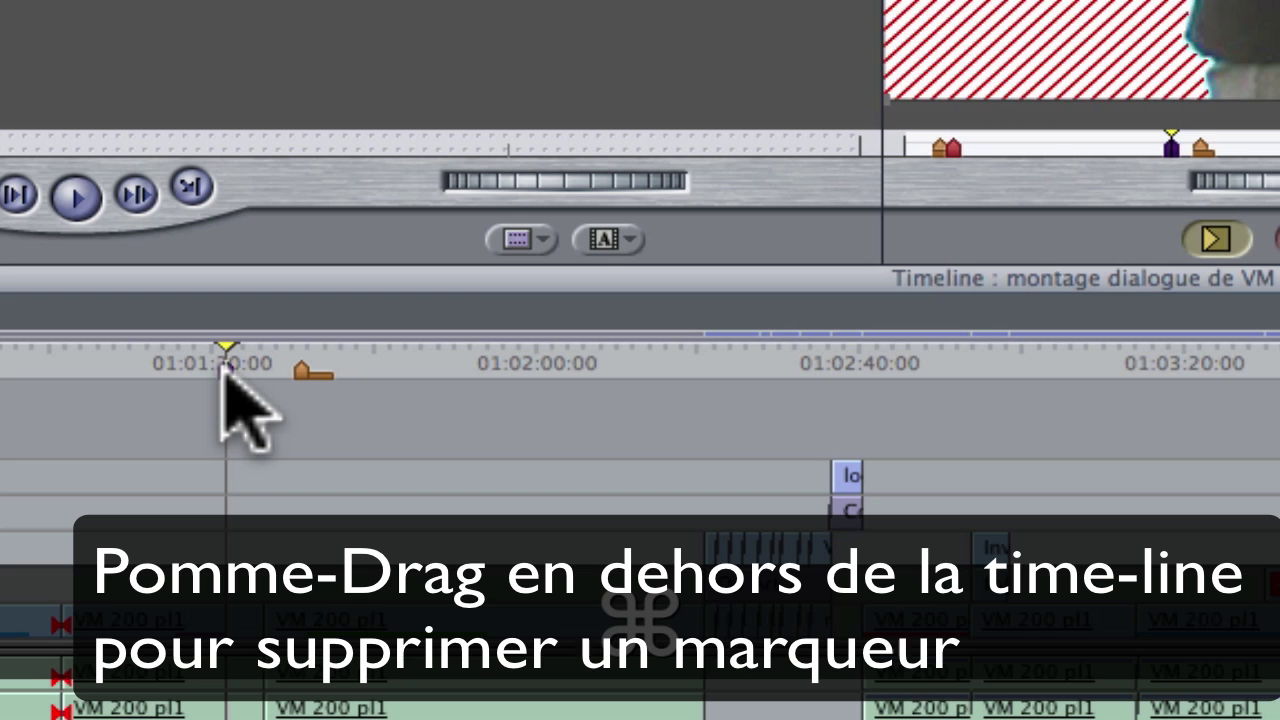
Remove the purple chapter marker at 01:01:21:23 directly from the ruler and undo the removal
left_click_drag(225, 372, 229, 405)
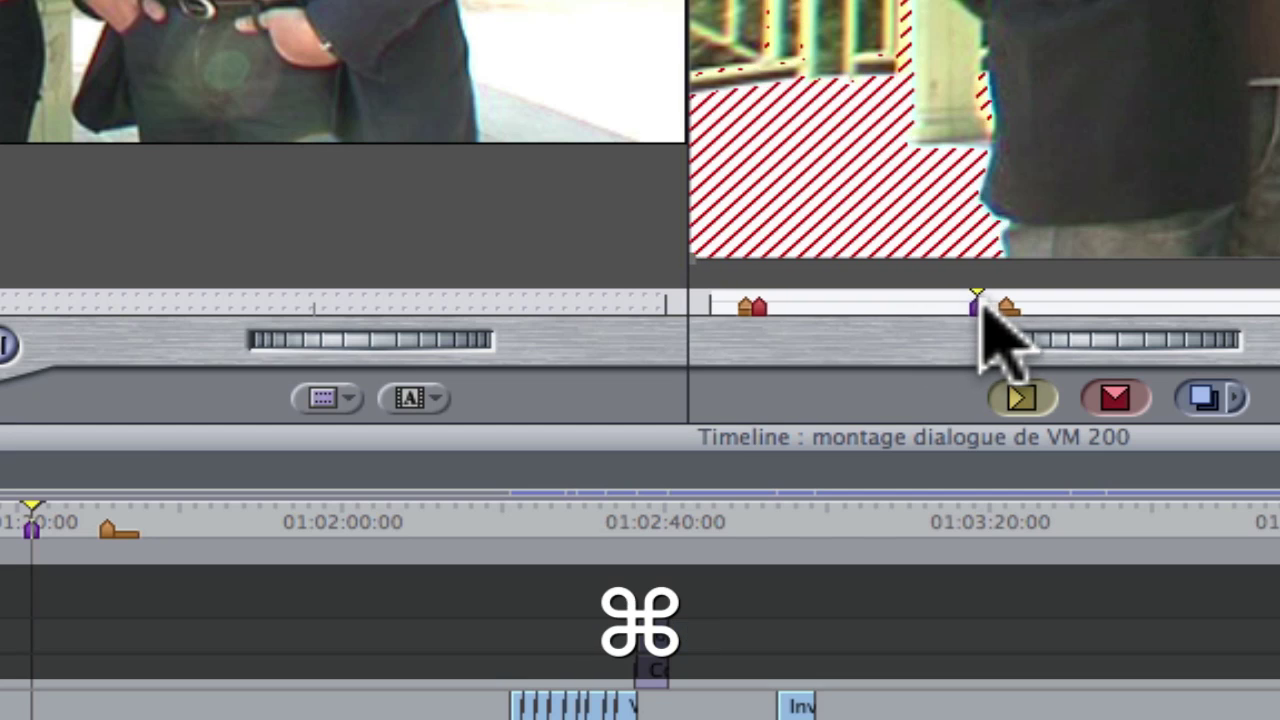
left_click(972, 312)
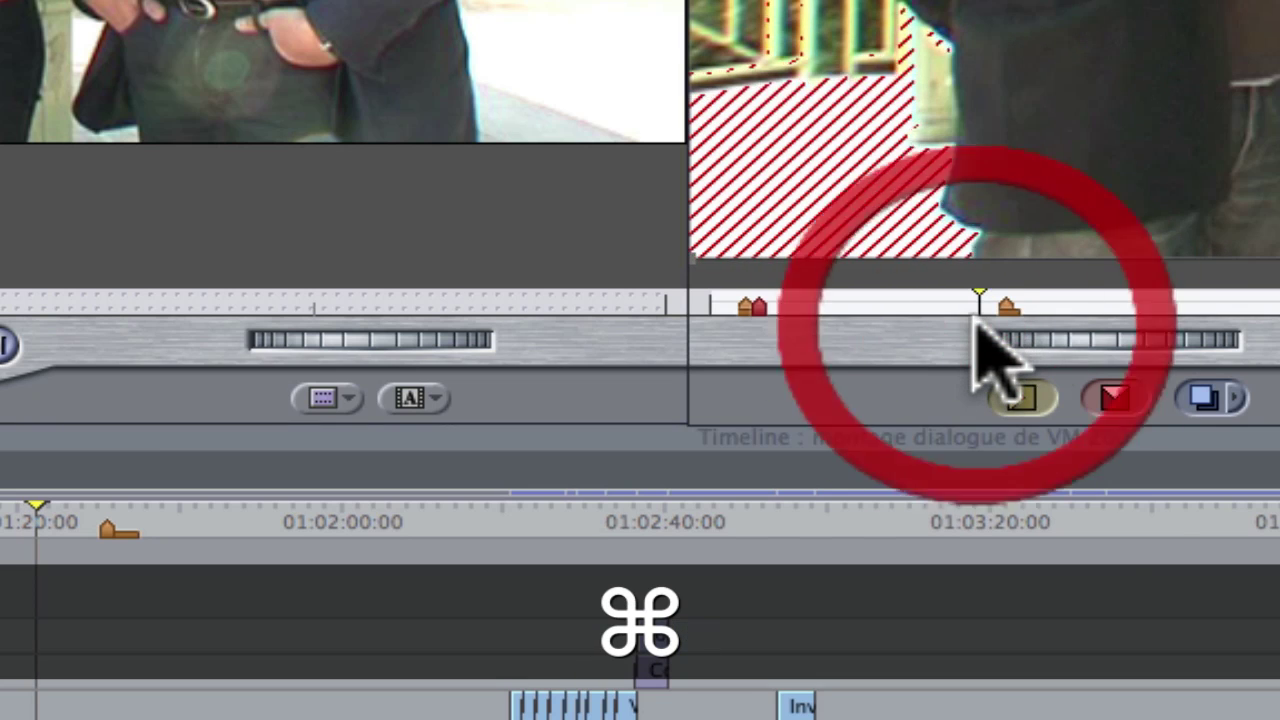
key("super+z")
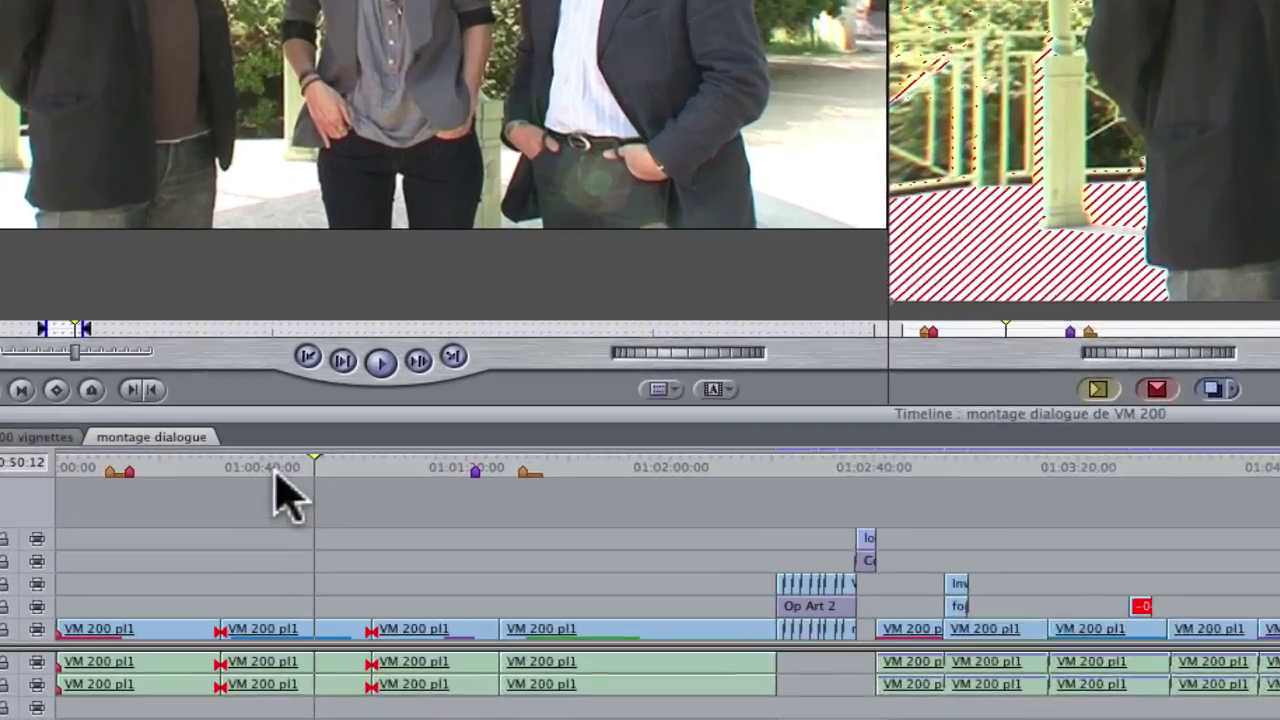
Add a sequence marker at 01:00:54:21, name it "correction image" and colour it green
left_click(286, 552)
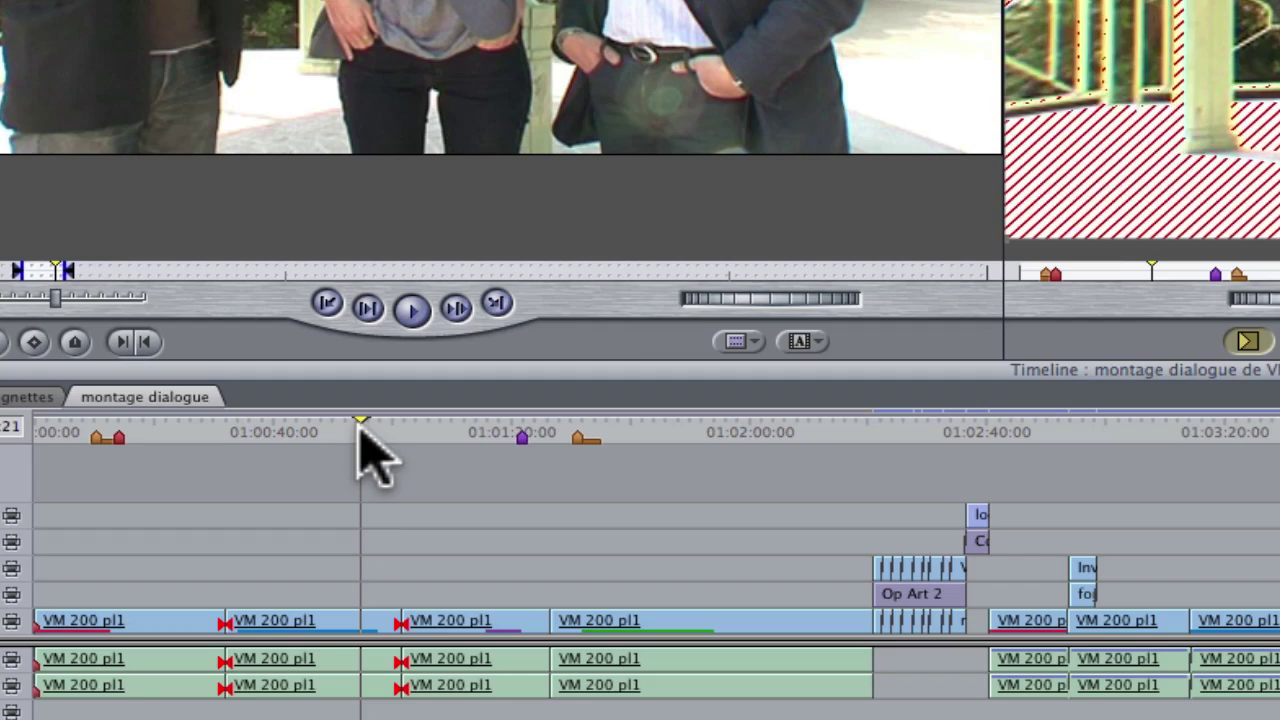
key("m")
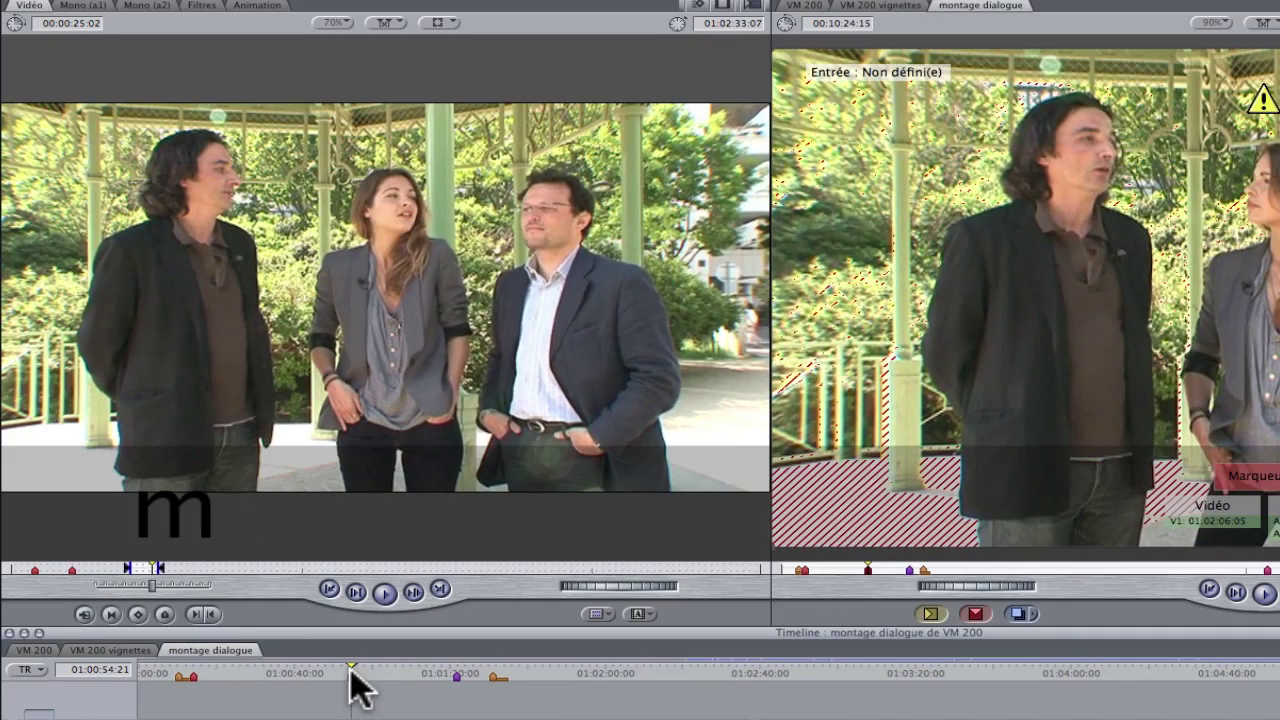
key("m")
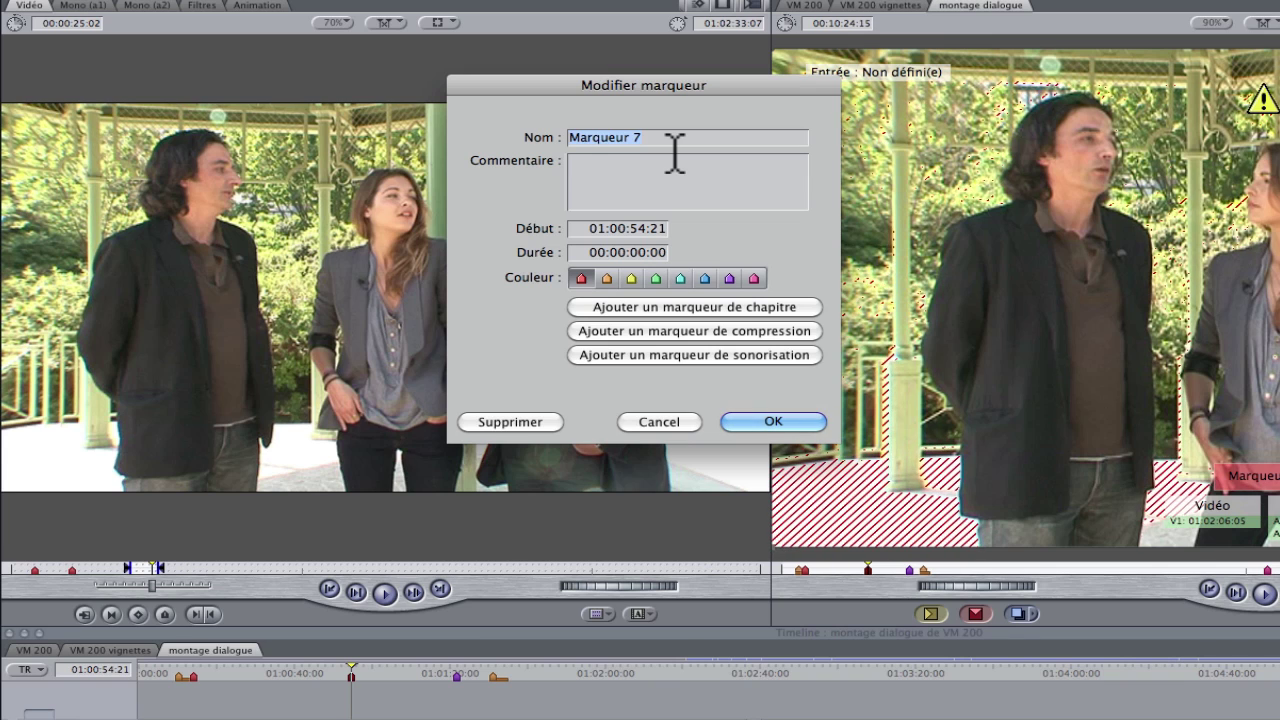
type("corr")
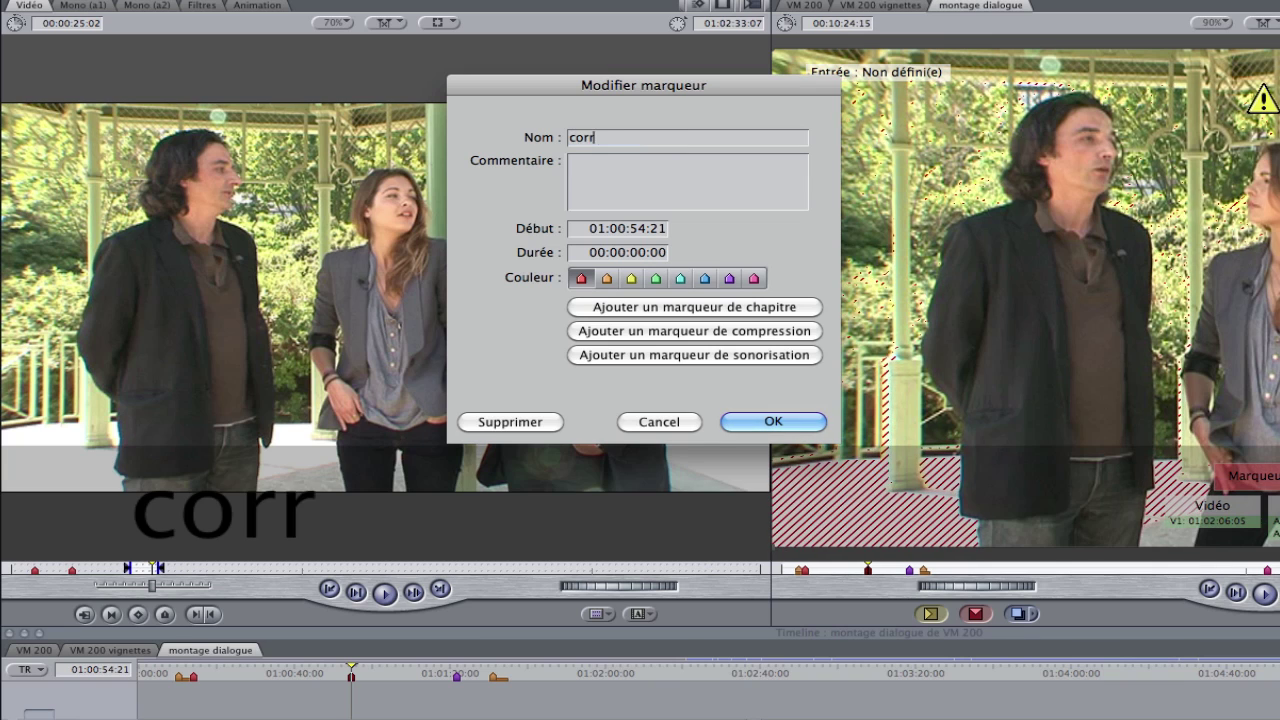
type("ection ima")
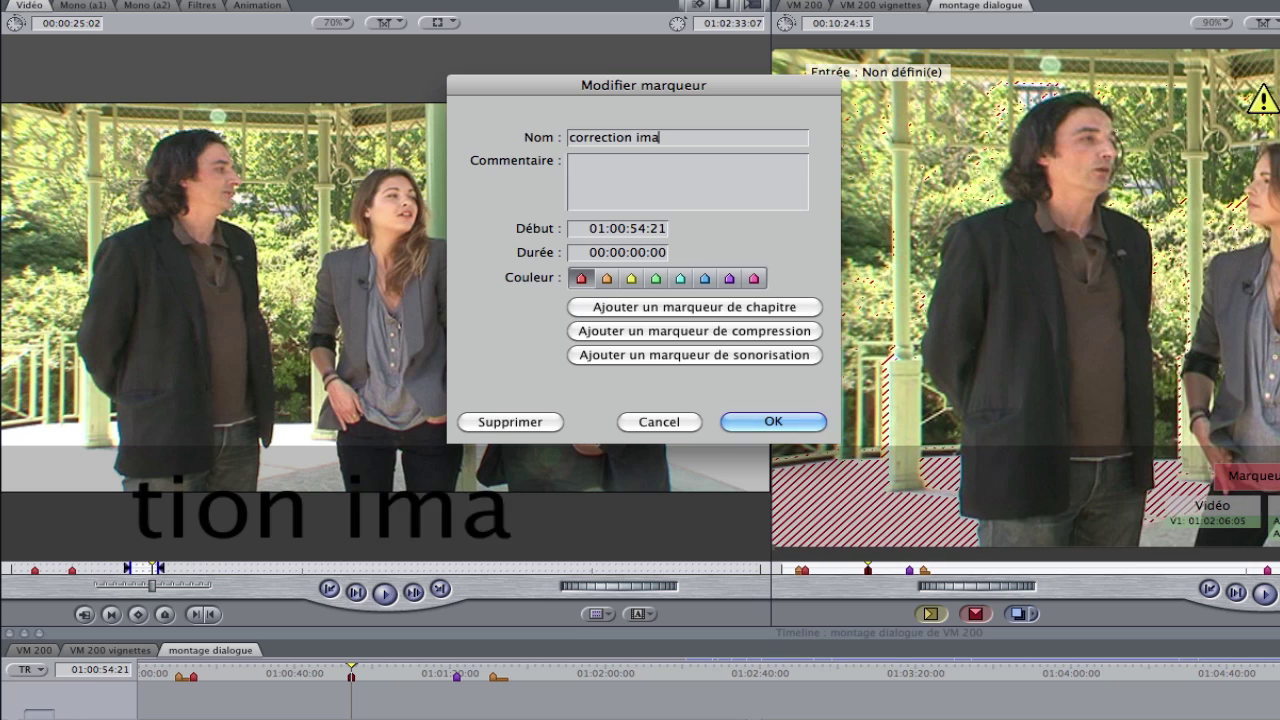
type("ge")
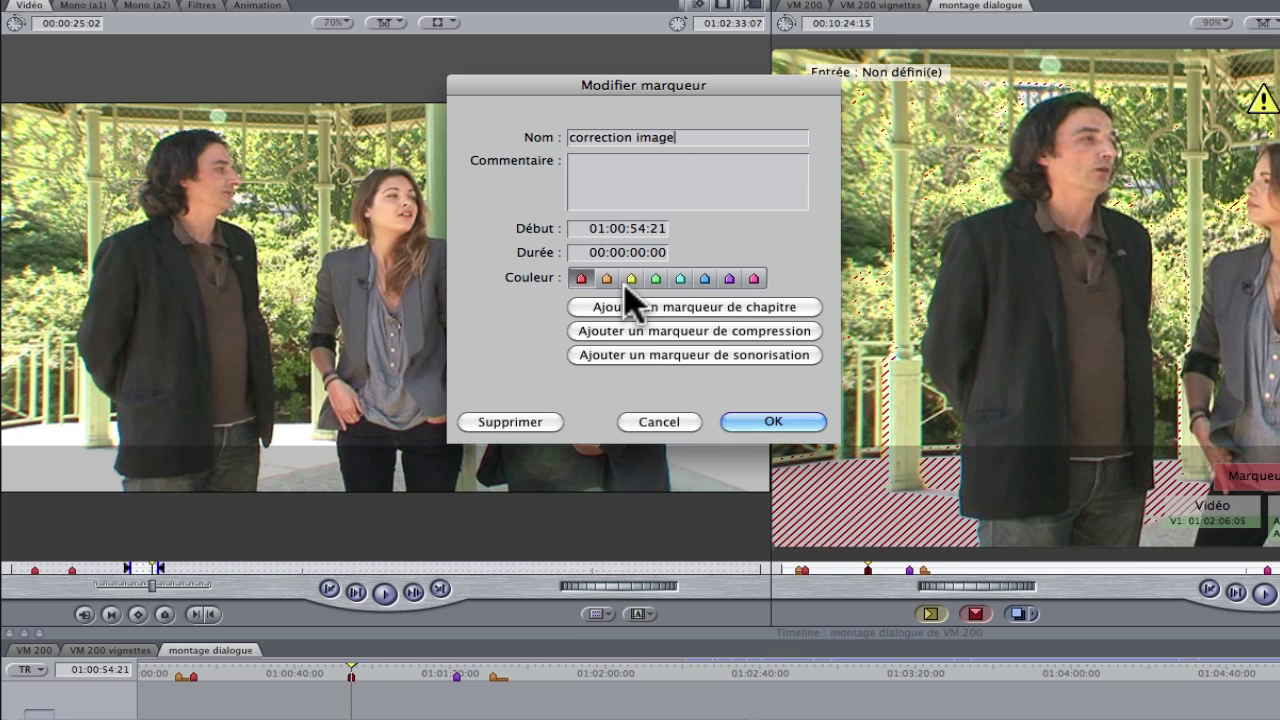
left_click(653, 279)
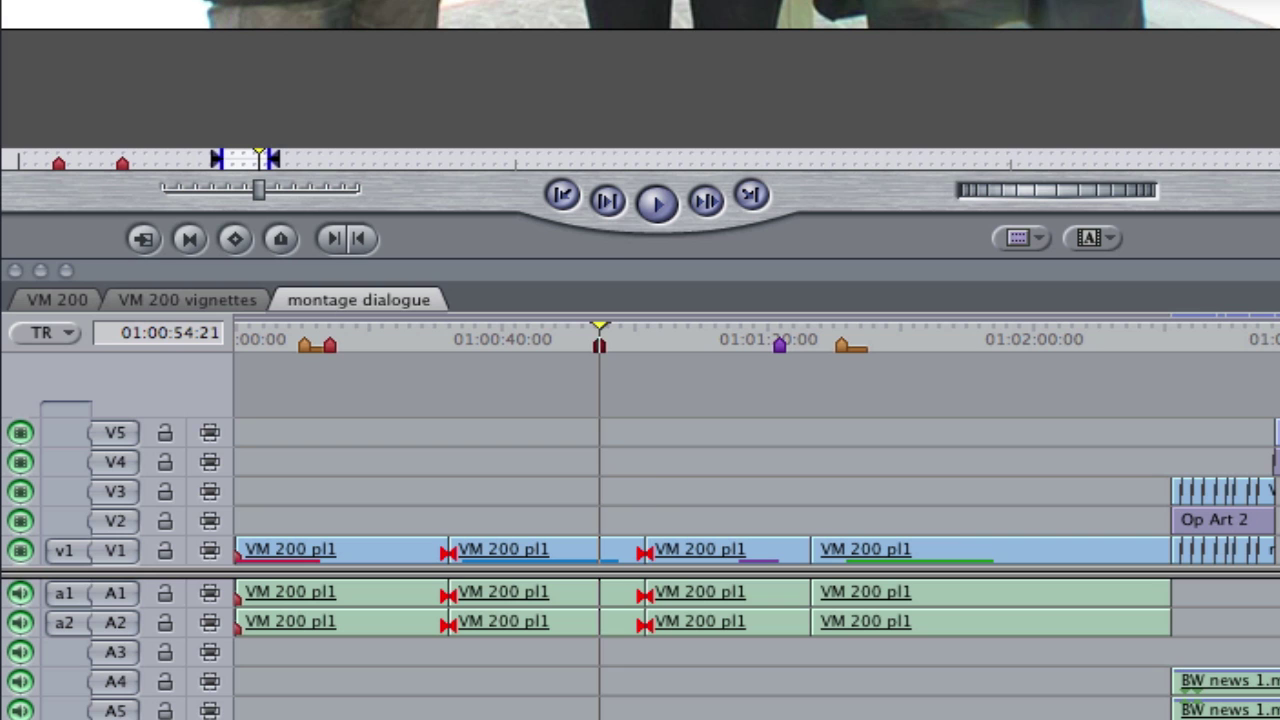
key("Return")
Add a sequence marker at the next cut after the "correction image" marker
key("Down")
key("m")
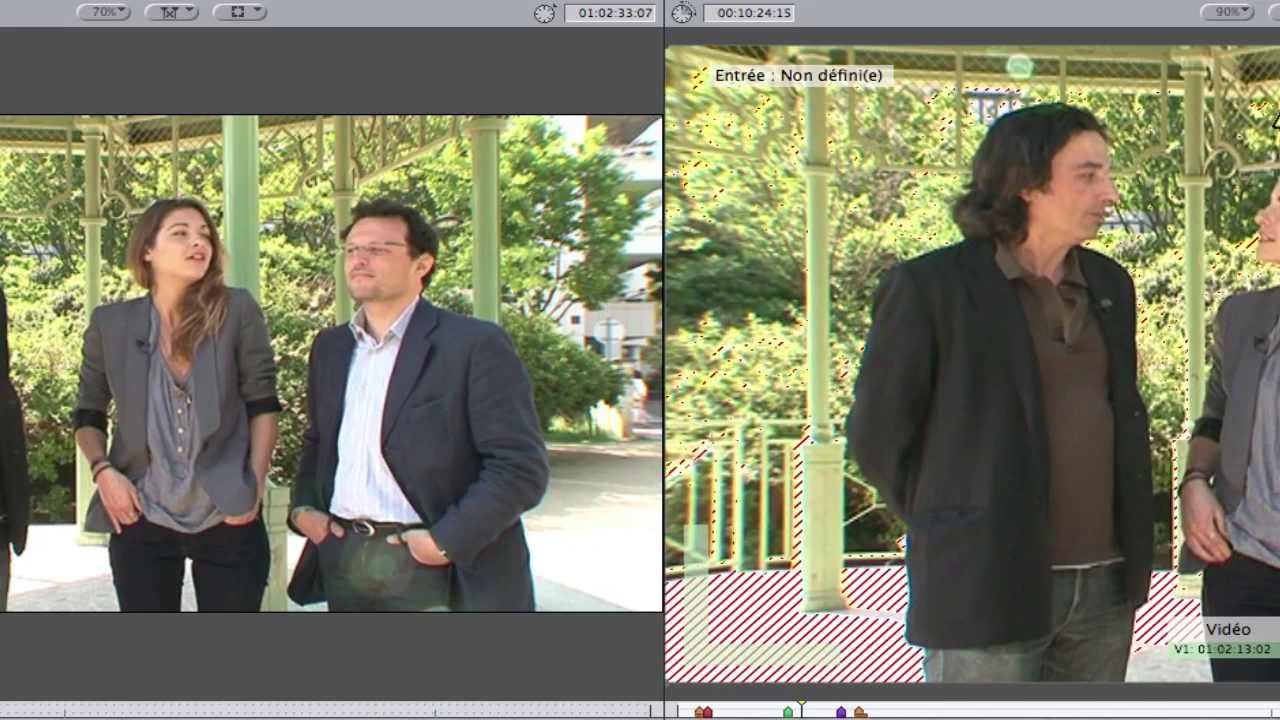
Set the start of the "correction image" marker to 01:00:55:21 and apply it
key("m")
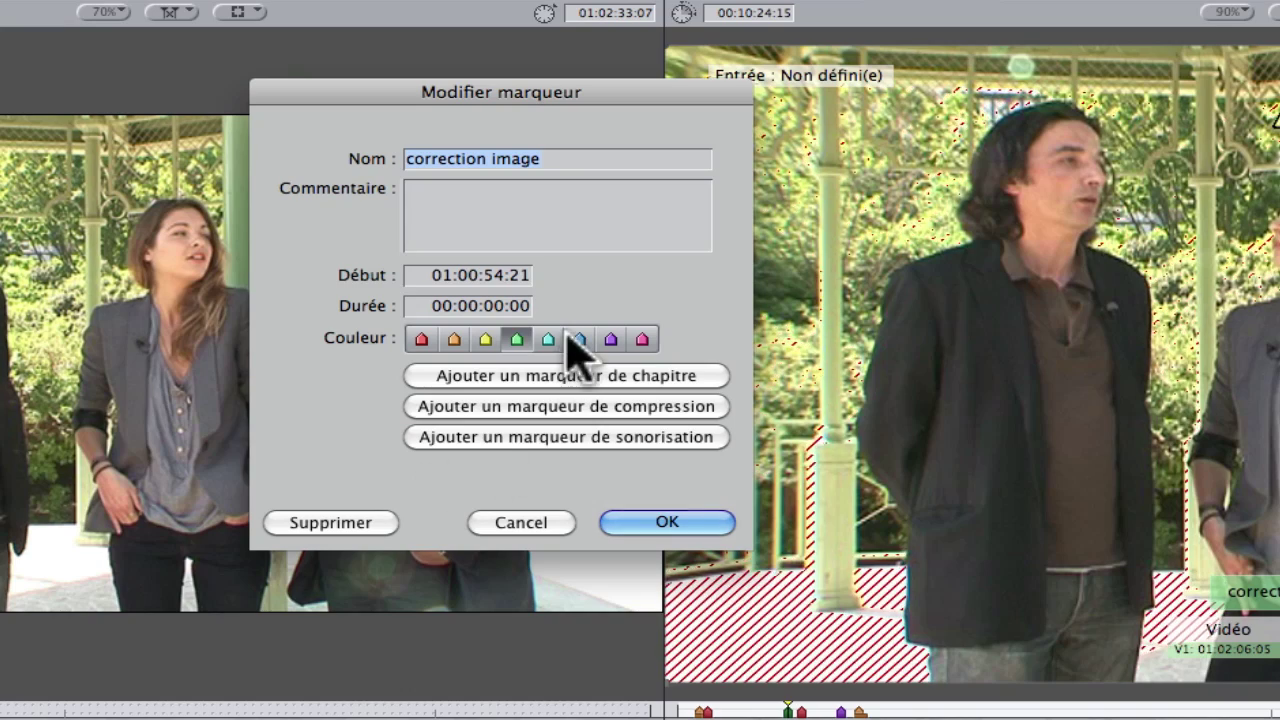
left_click(505, 280)
left_click(505, 276)
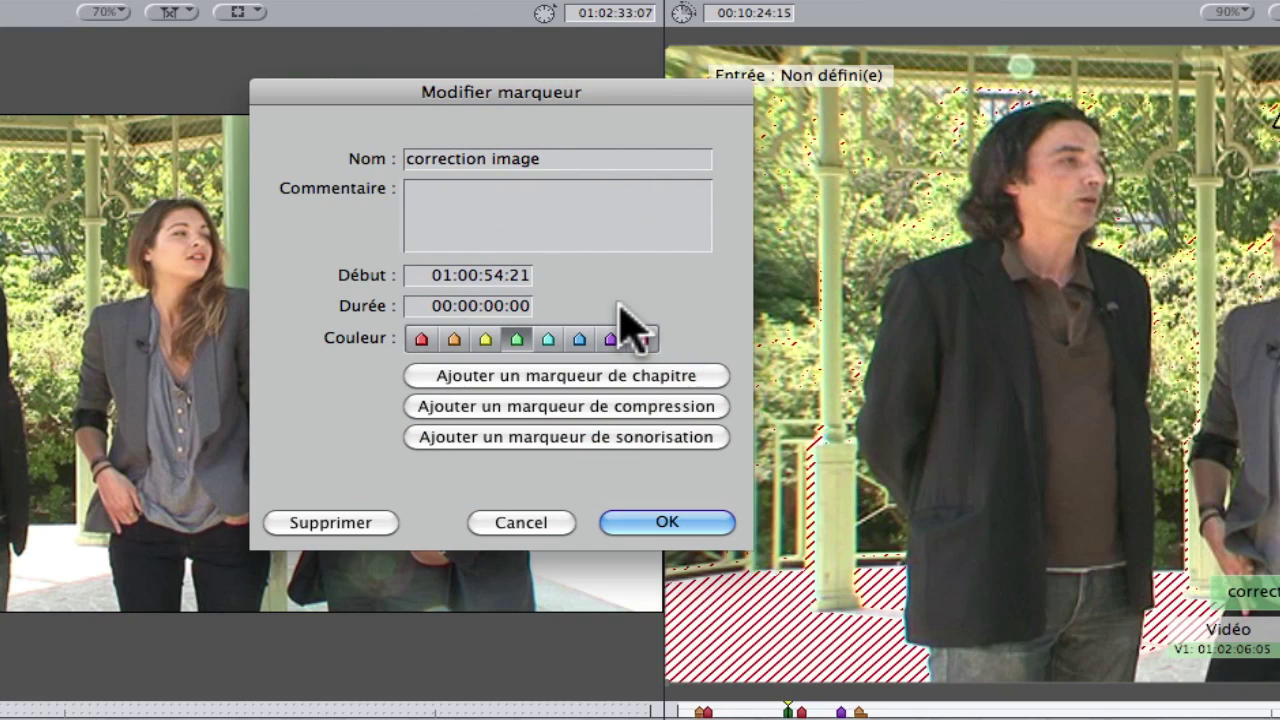
key("BackSpace")
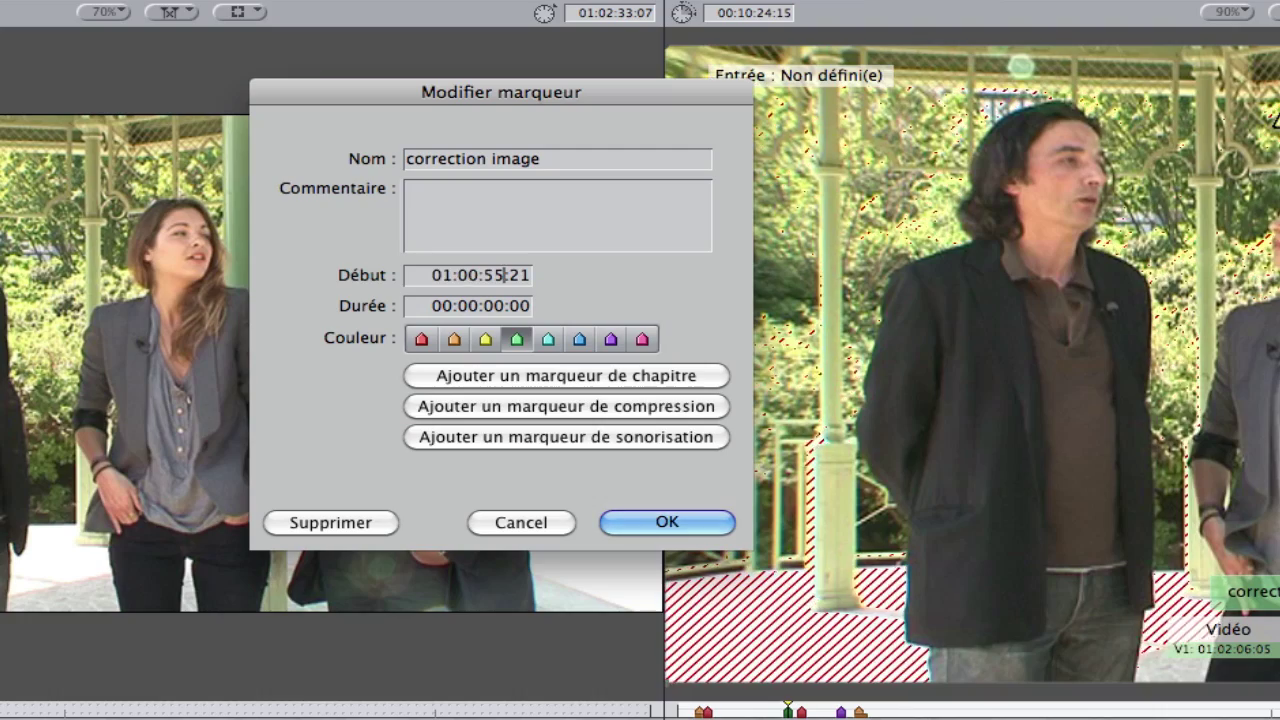
type("5")
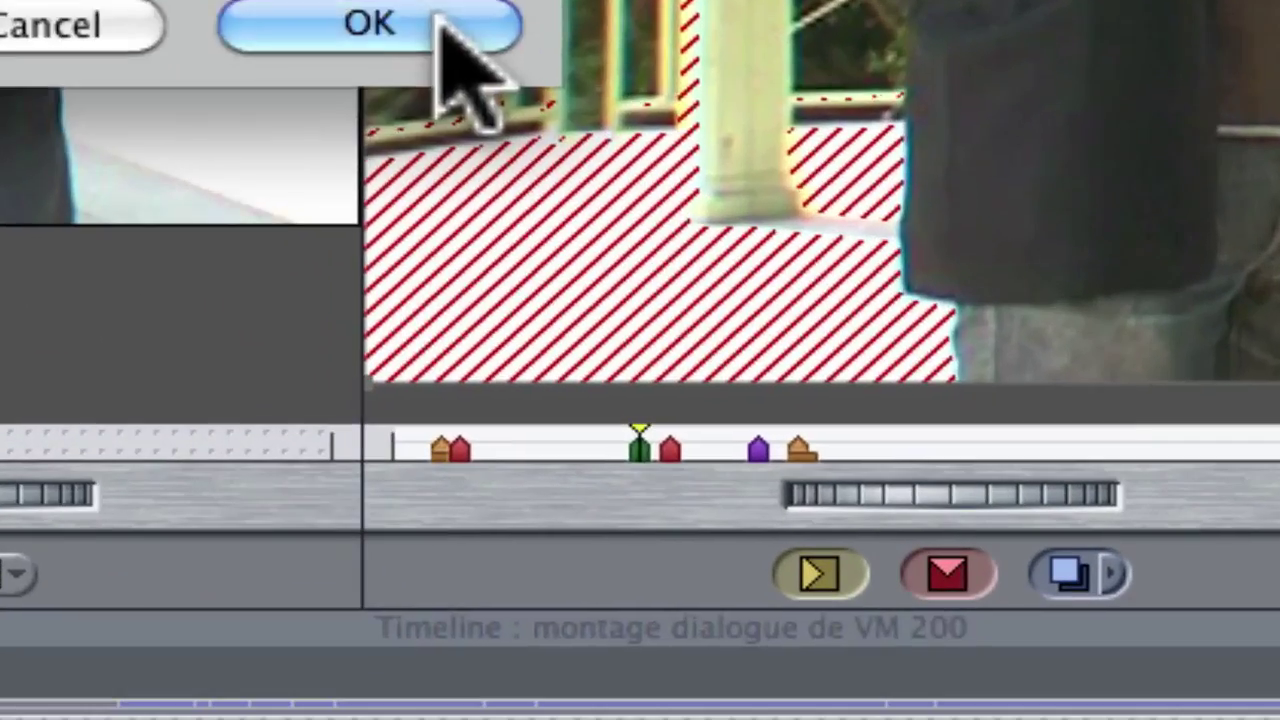
left_click(700, 524)
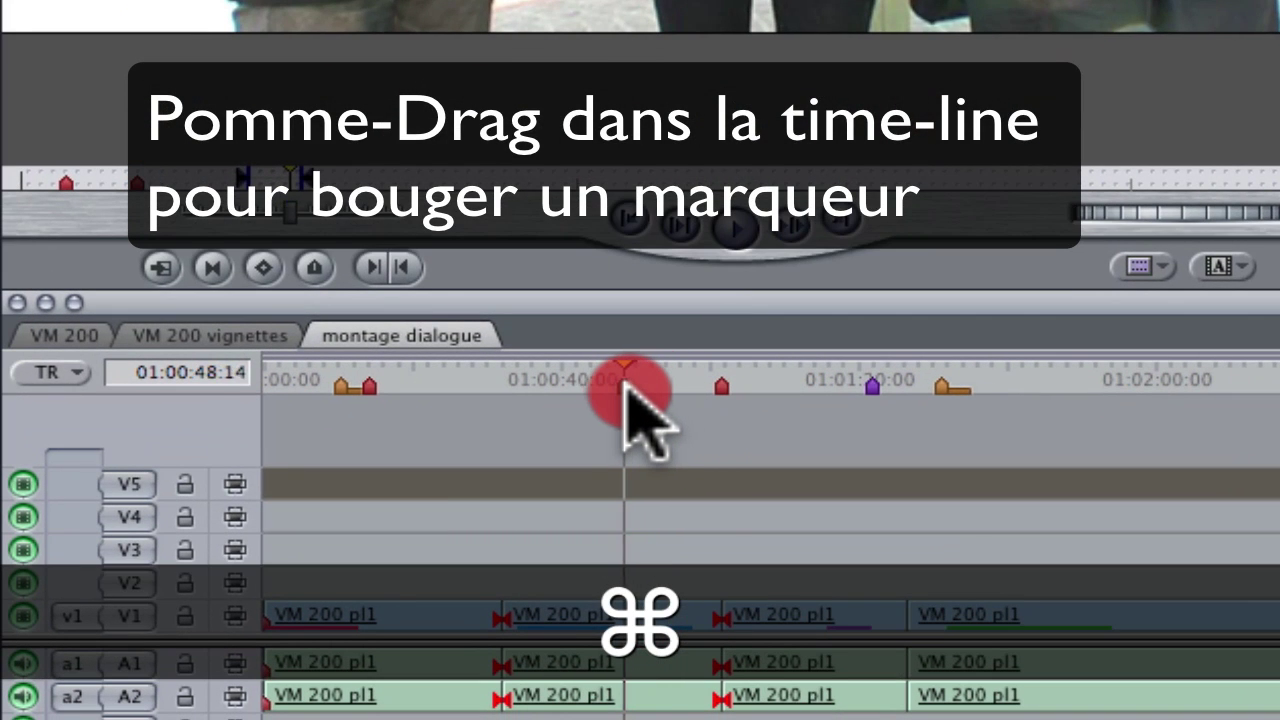
Move the green "correction image" marker along the timeline ruler to about 01:00:49
mouse_move(640, 393)
left_mouse_down()
mouse_move(591, 391)
mouse_move(636, 383)
mouse_move(617, 382)
left_mouse_up()
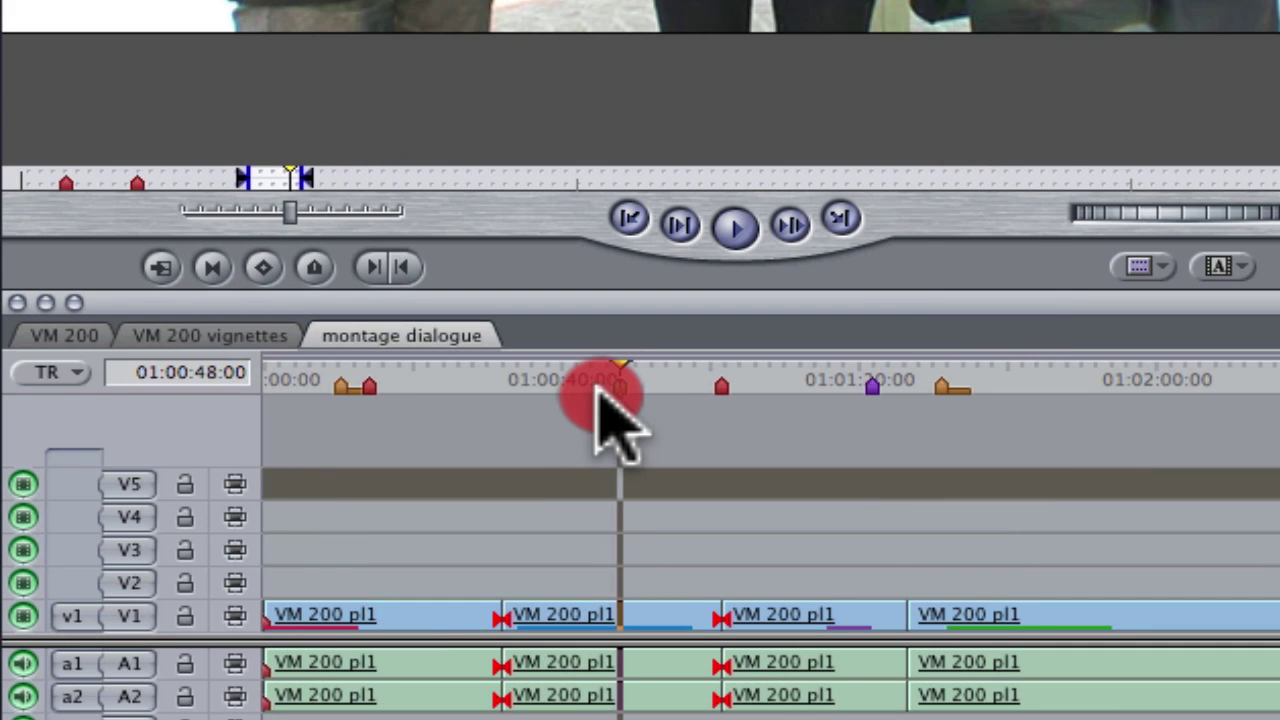
left_click_drag(580, 385, 620, 384)
left_click(621, 385)
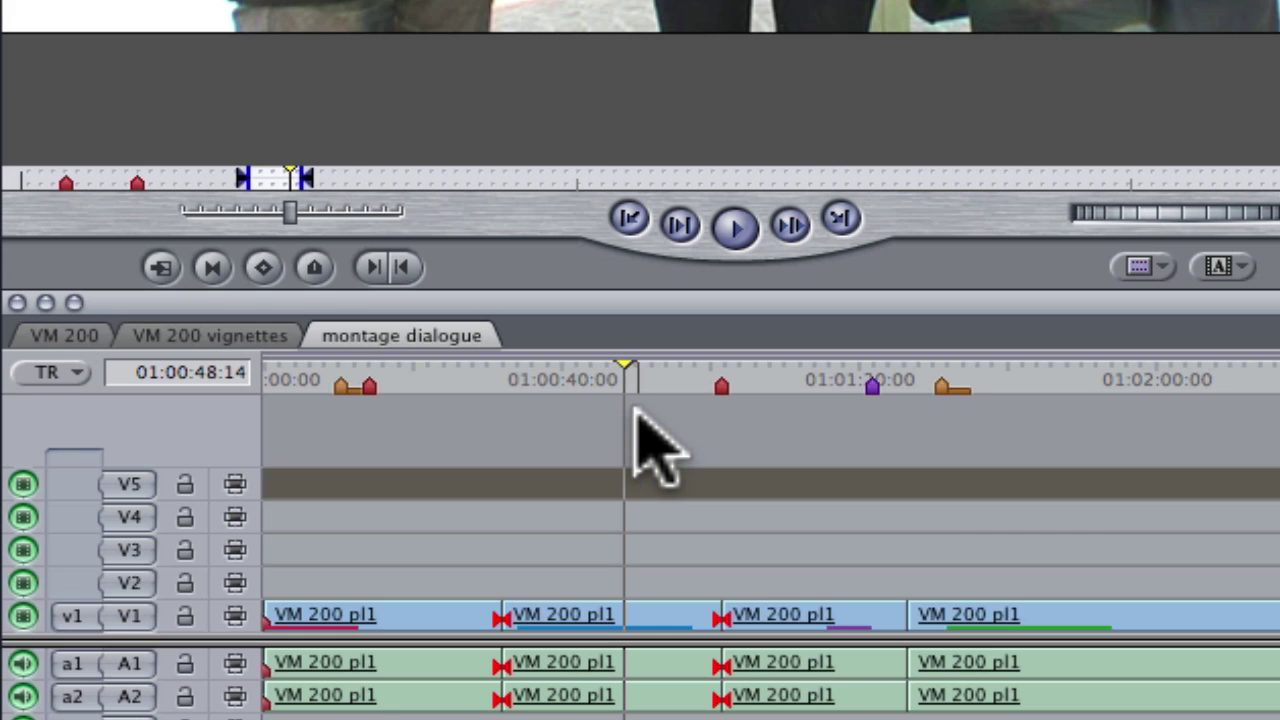
key("super+z")
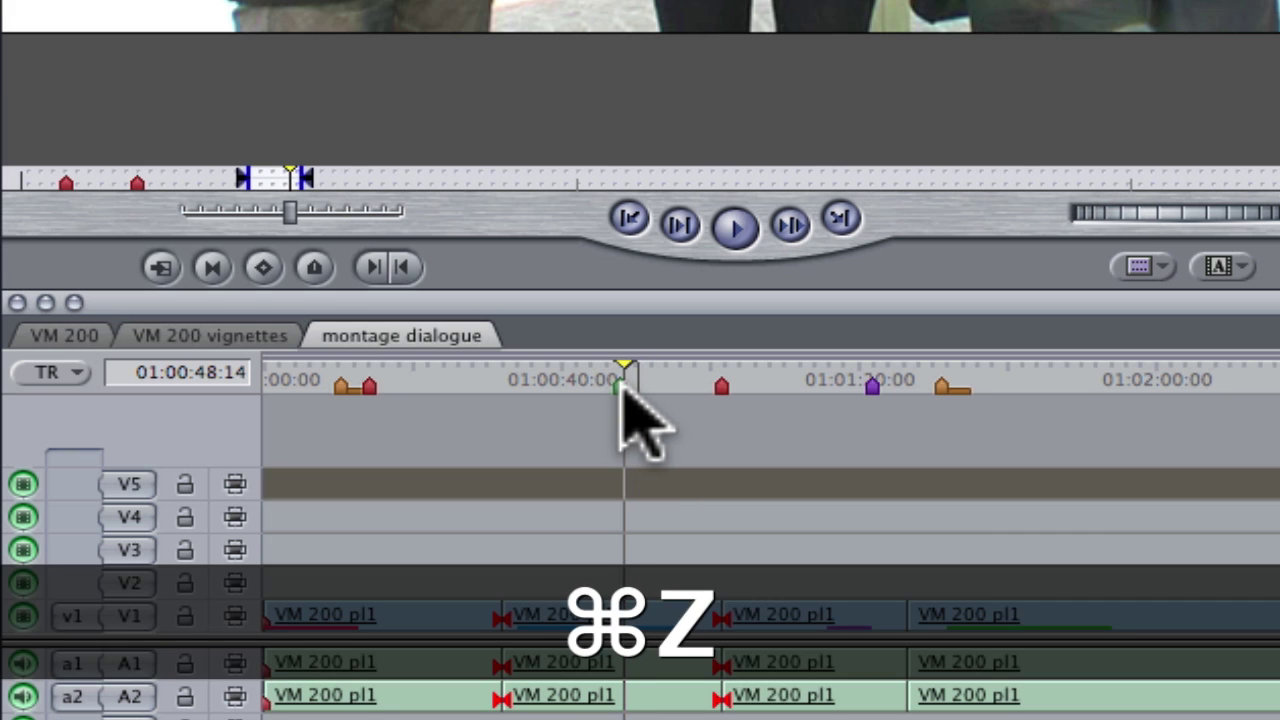
left_click_drag(585, 386, 576, 384)
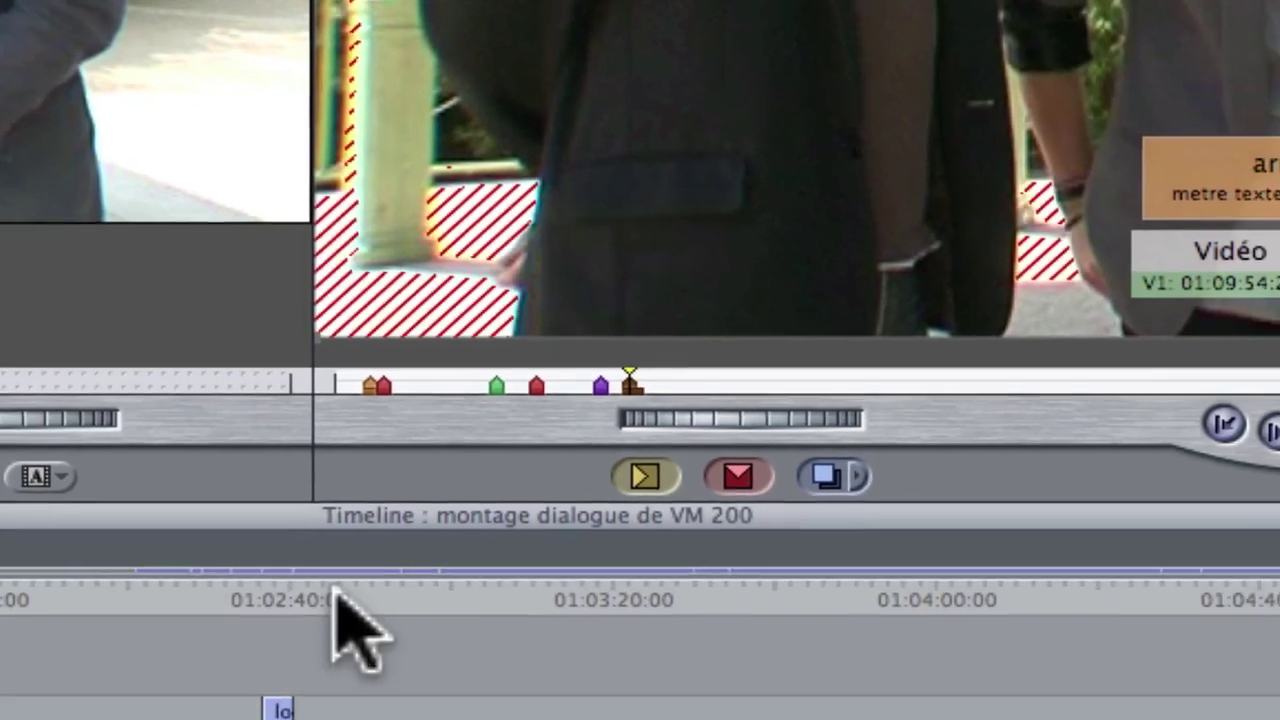
Try to shorten the duration of the extended orange marker at 01:01:31:06 on the timeline ruler
key("super+equal")
key("super+equal")
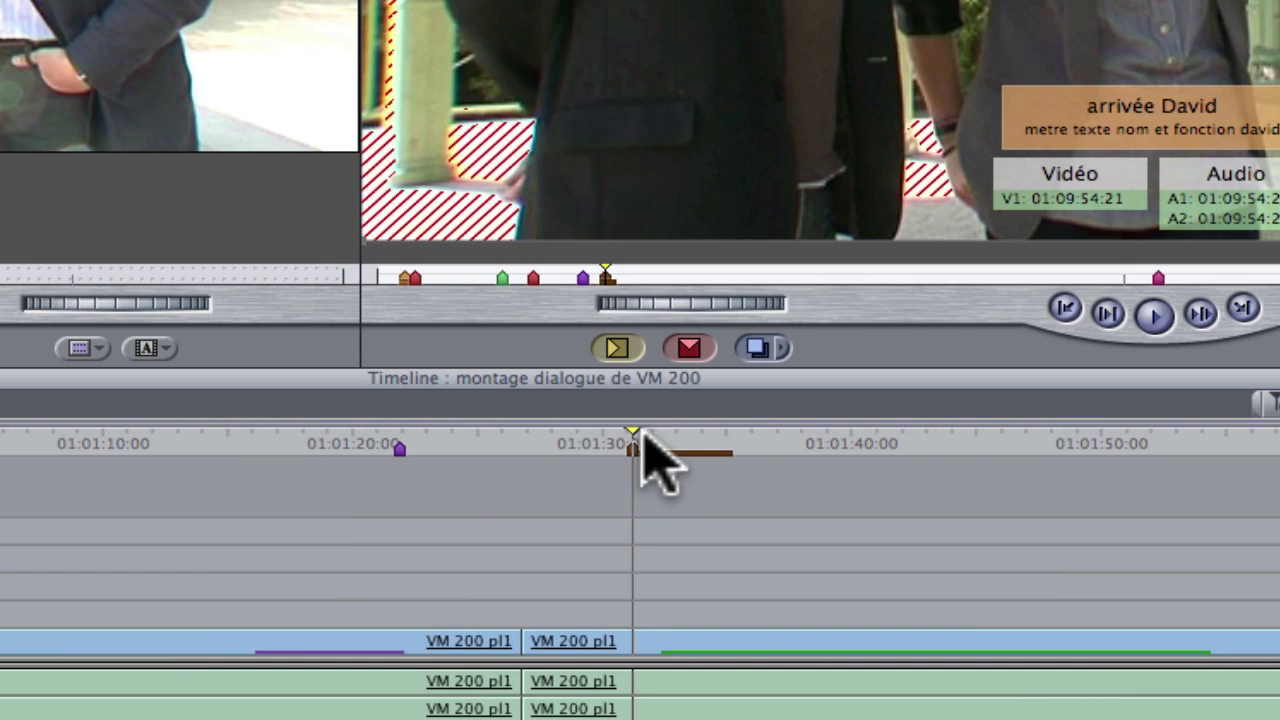
left_click_drag(728, 443, 628, 443)
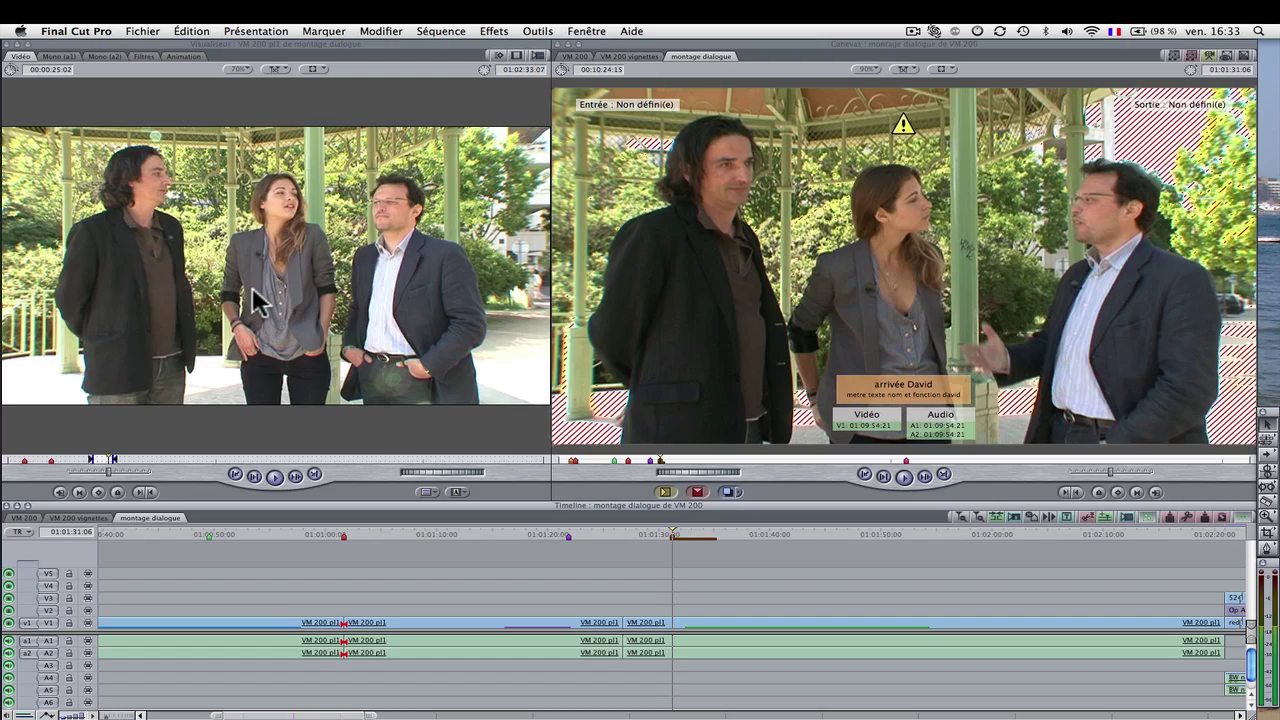
In the VM 200 pl1-3 source clip, add a marker at the In point and extend it to 01:21:34:21
left_click(252, 290)
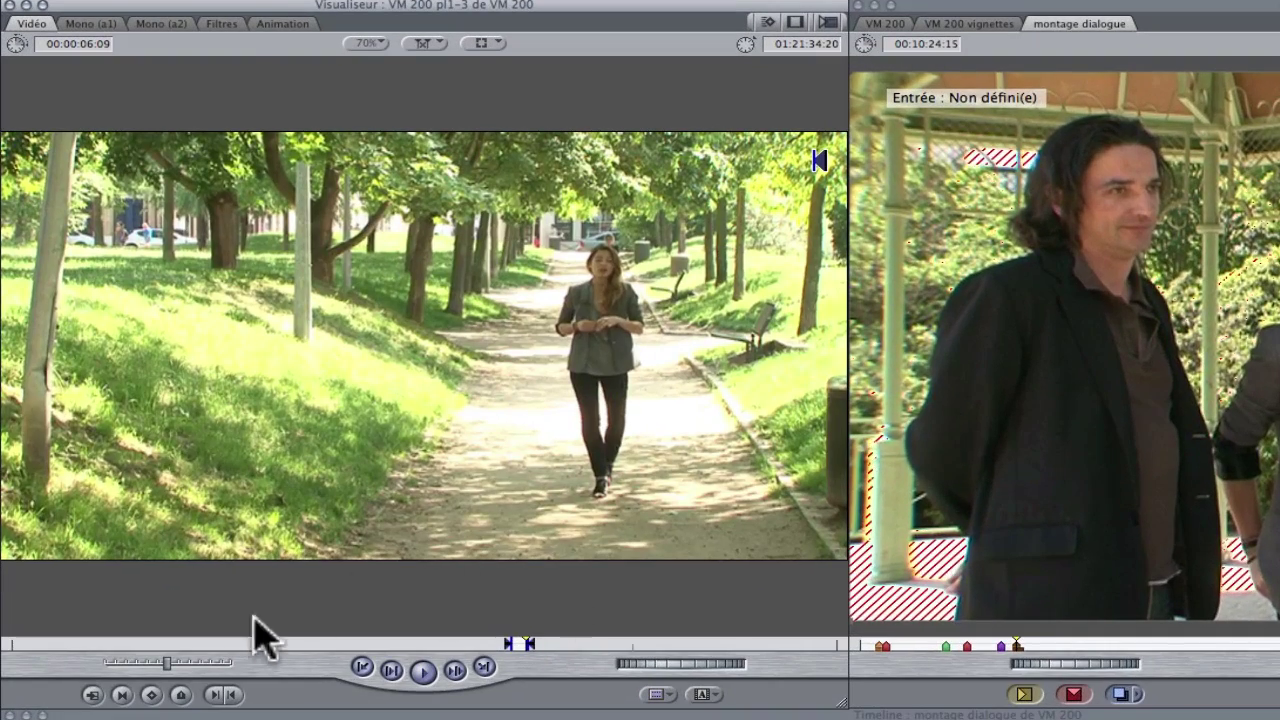
left_click(516, 643)
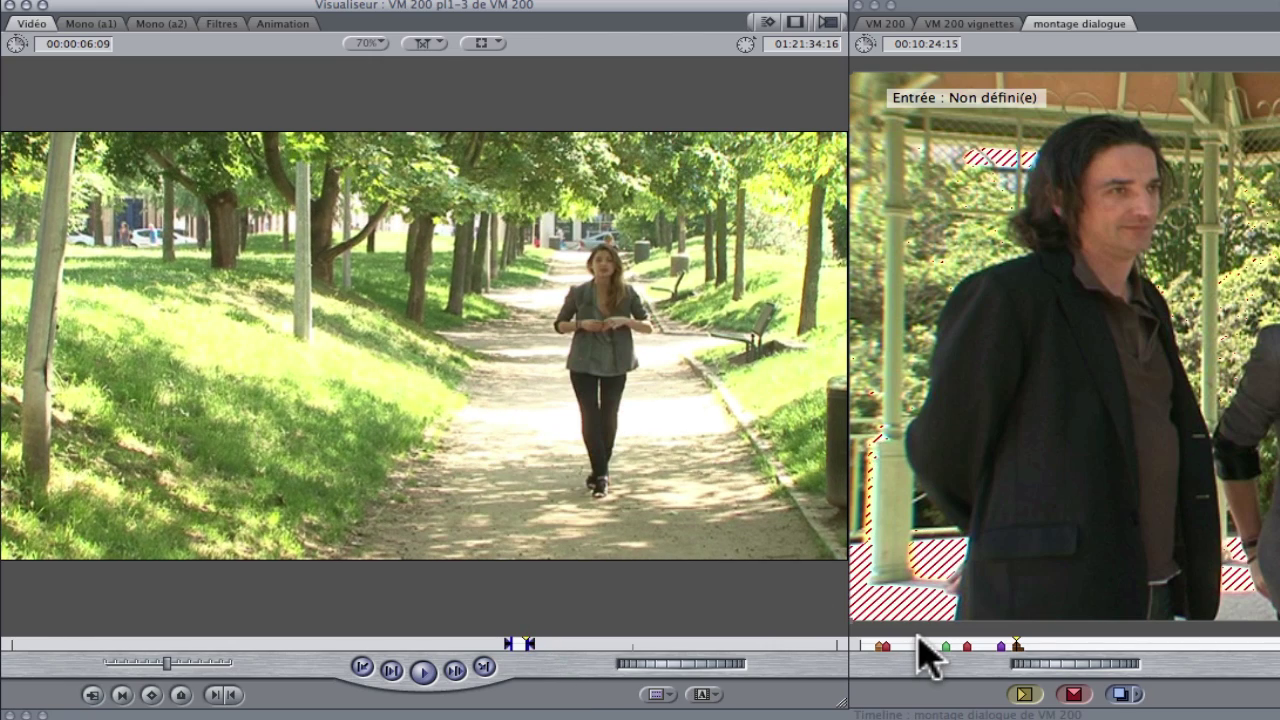
left_click(362, 667)
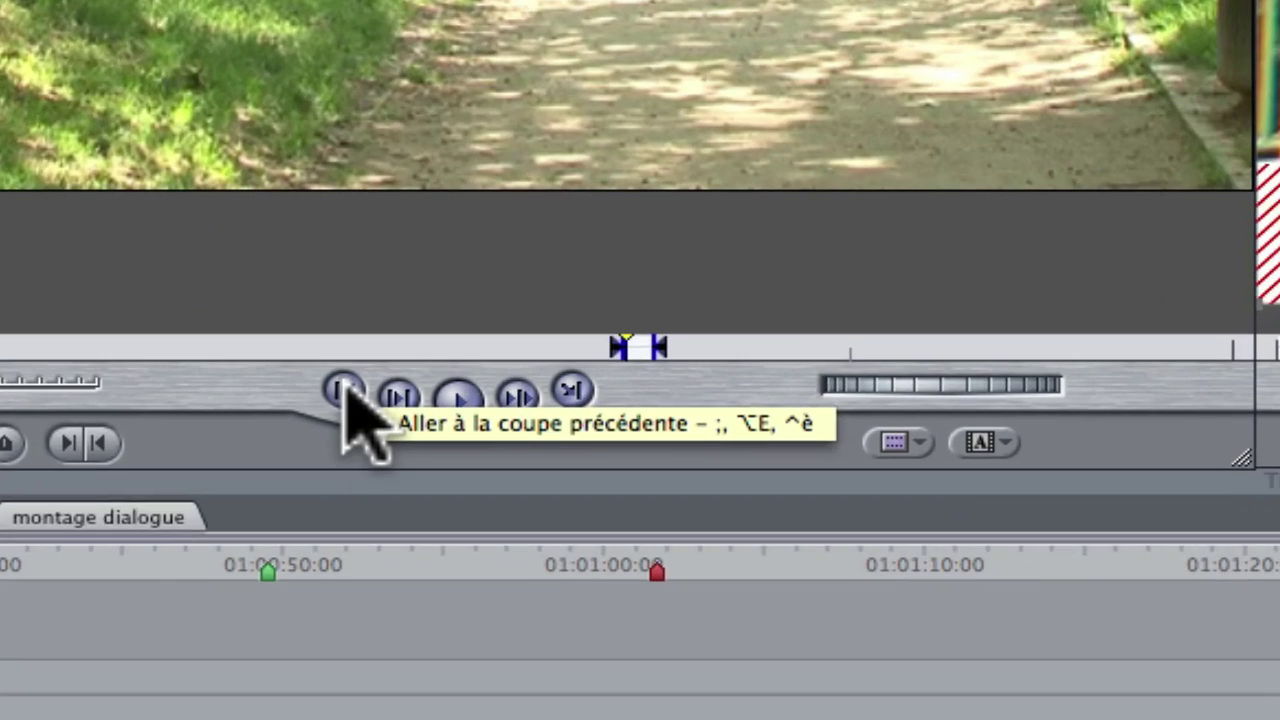
key("m")
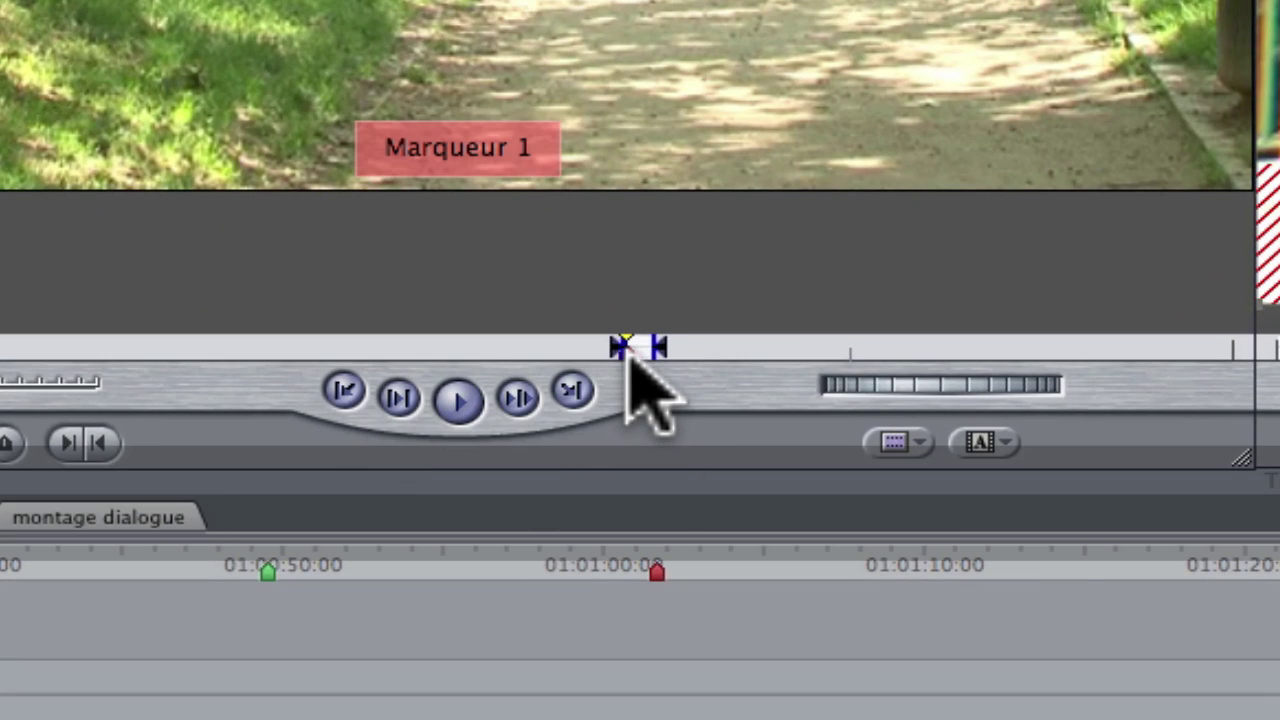
left_click_drag(628, 366, 651, 366)
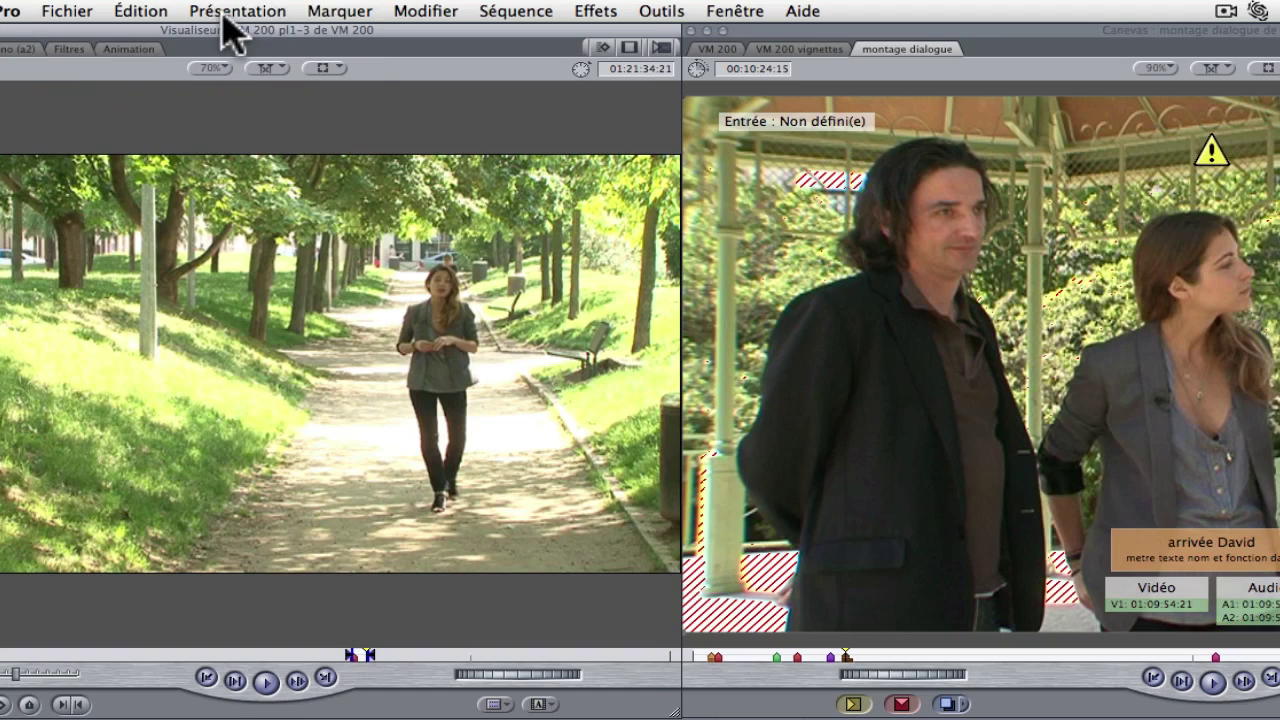
mouse_move(229, 11)
left_mouse_down()
mouse_move(429, 200)
mouse_move(443, 371)
mouse_move(650, 380)
mouse_move(677, 428)
left_mouse_up()
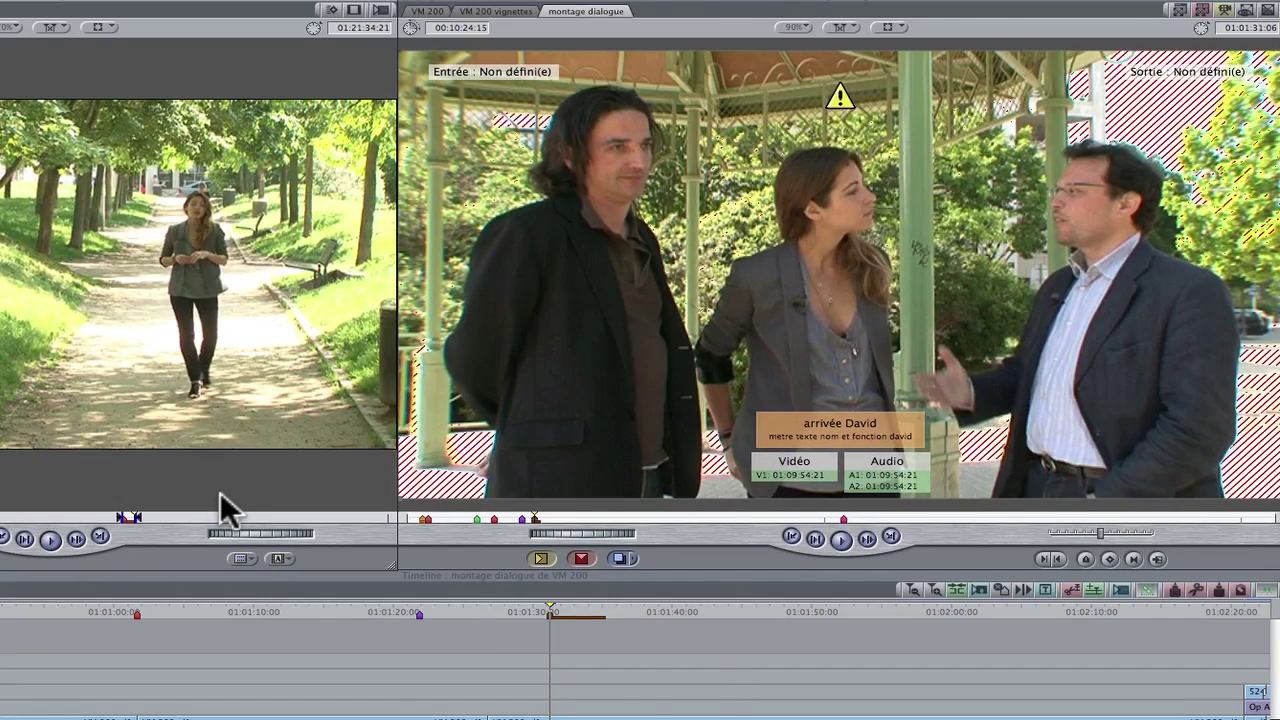
Reveal the marker inside the VM 200 pl1-3 clip in the browser's plateau bin and rename it DDB Paris
key("super+4")
mouse_move(468, 8)
left_mouse_down()
mouse_move(657, 23)
mouse_move(463, 14)
left_mouse_up()
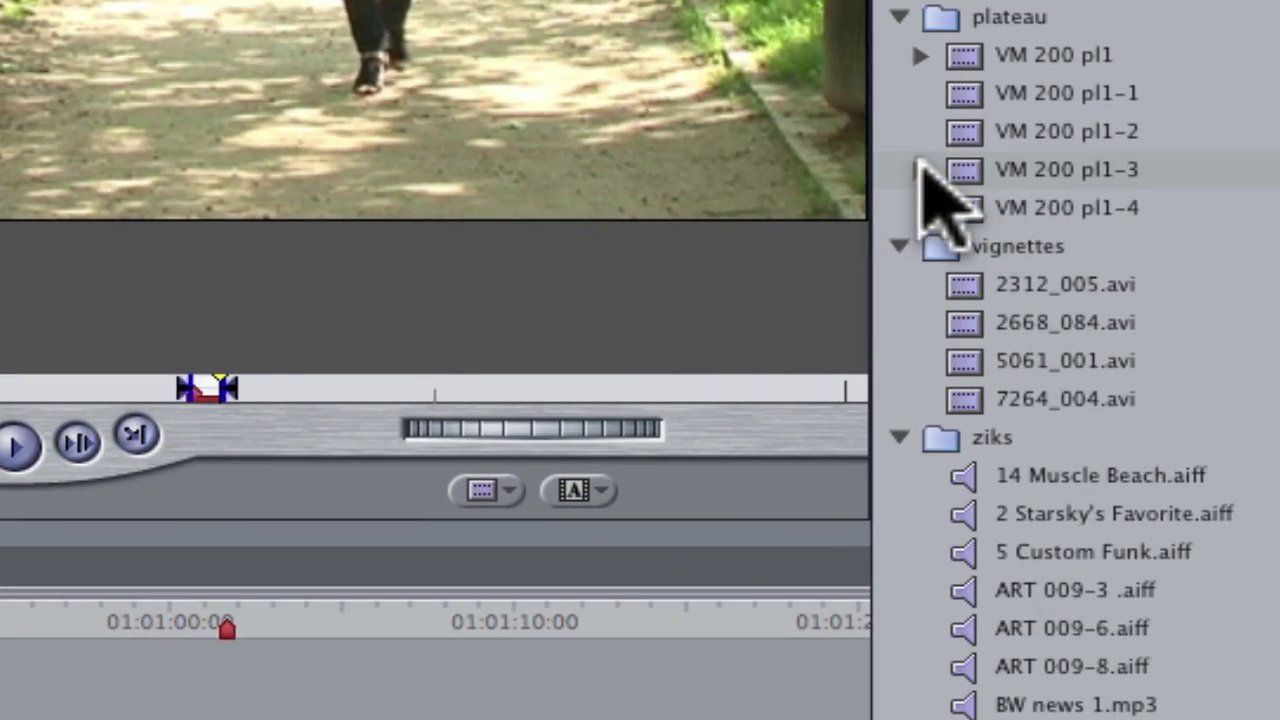
left_click(920, 172)
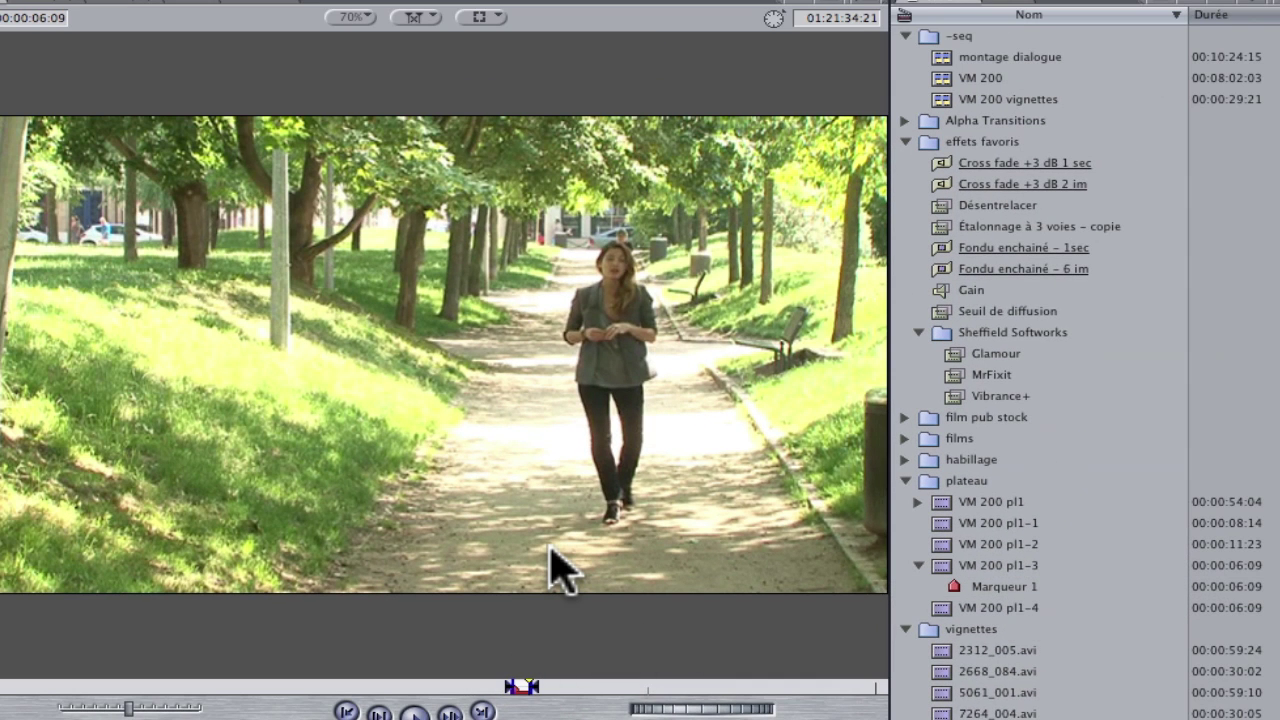
key("m")
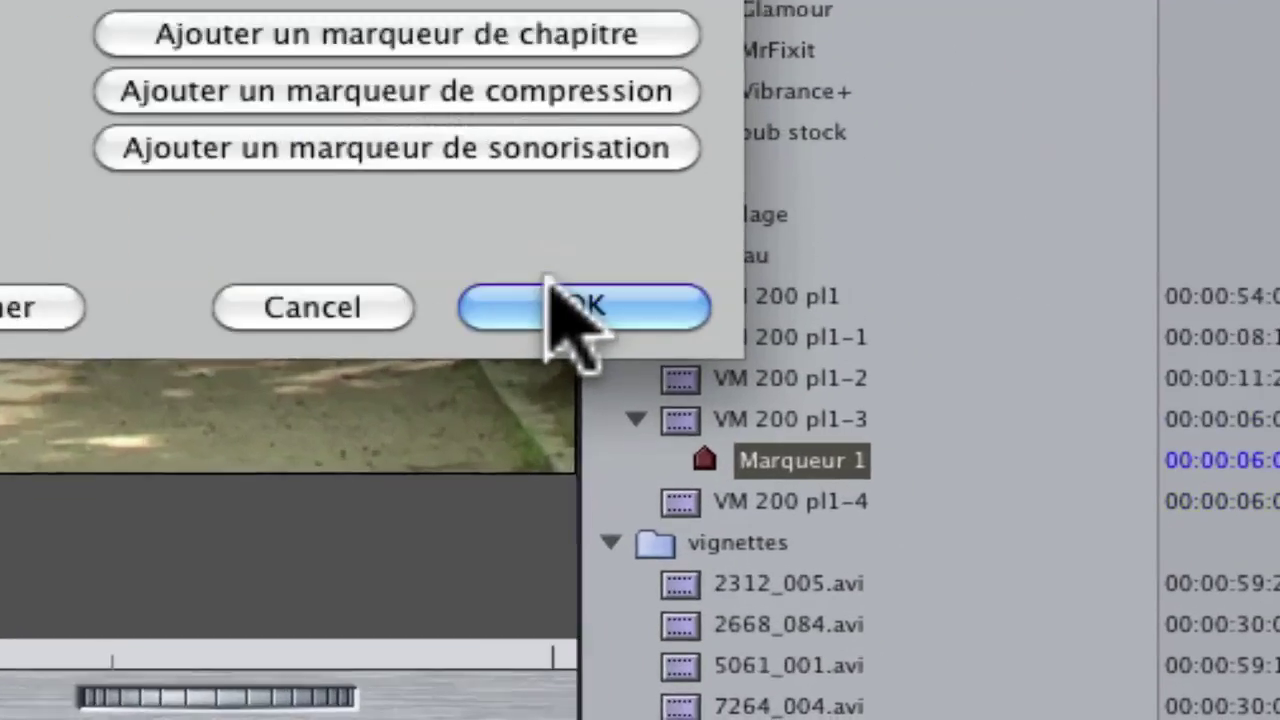
left_click(891, 507)
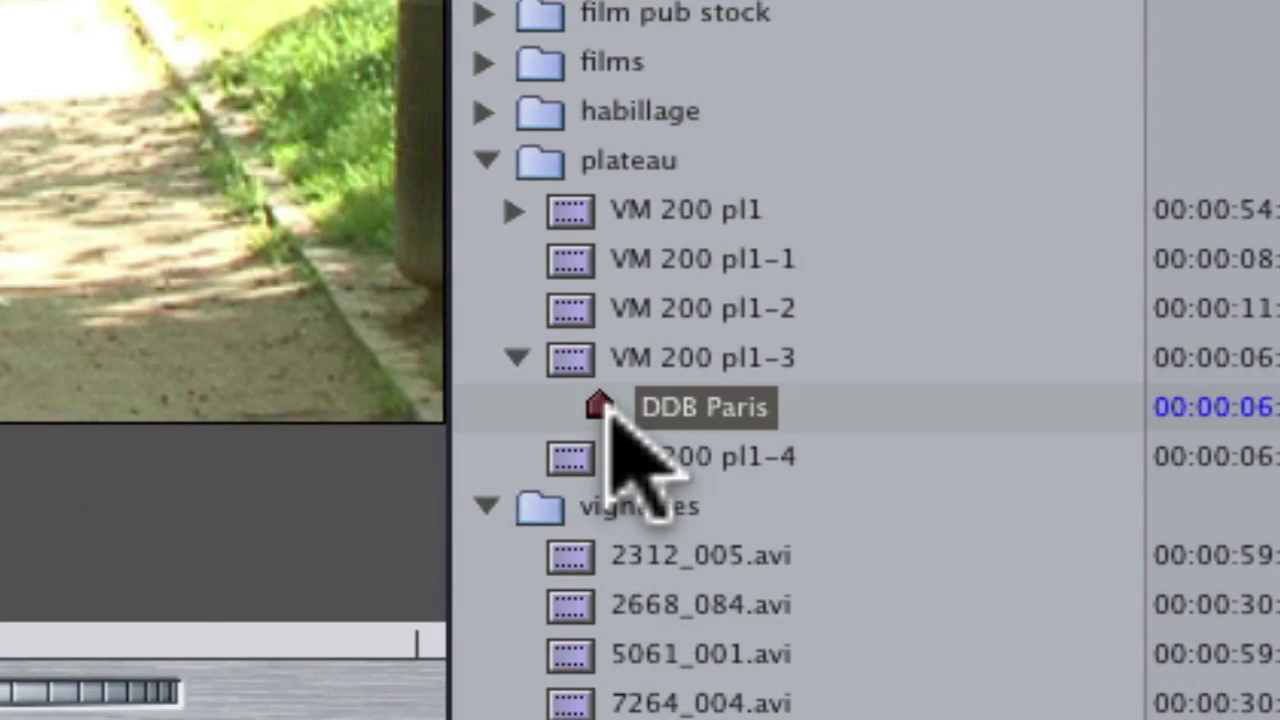
Make a subclip from the DDB Paris marker of VM 200 pl1-3 and select the new subclip in the plateau bin
left_click(612, 410)
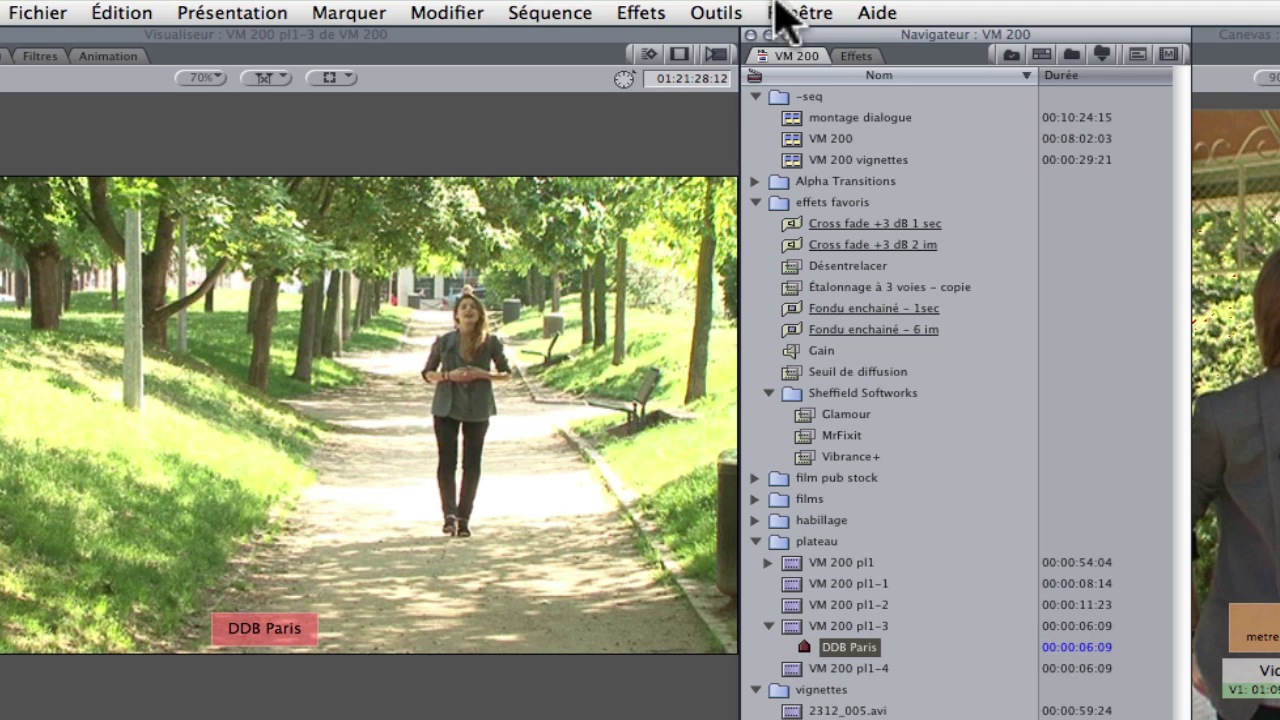
left_click(455, 22)
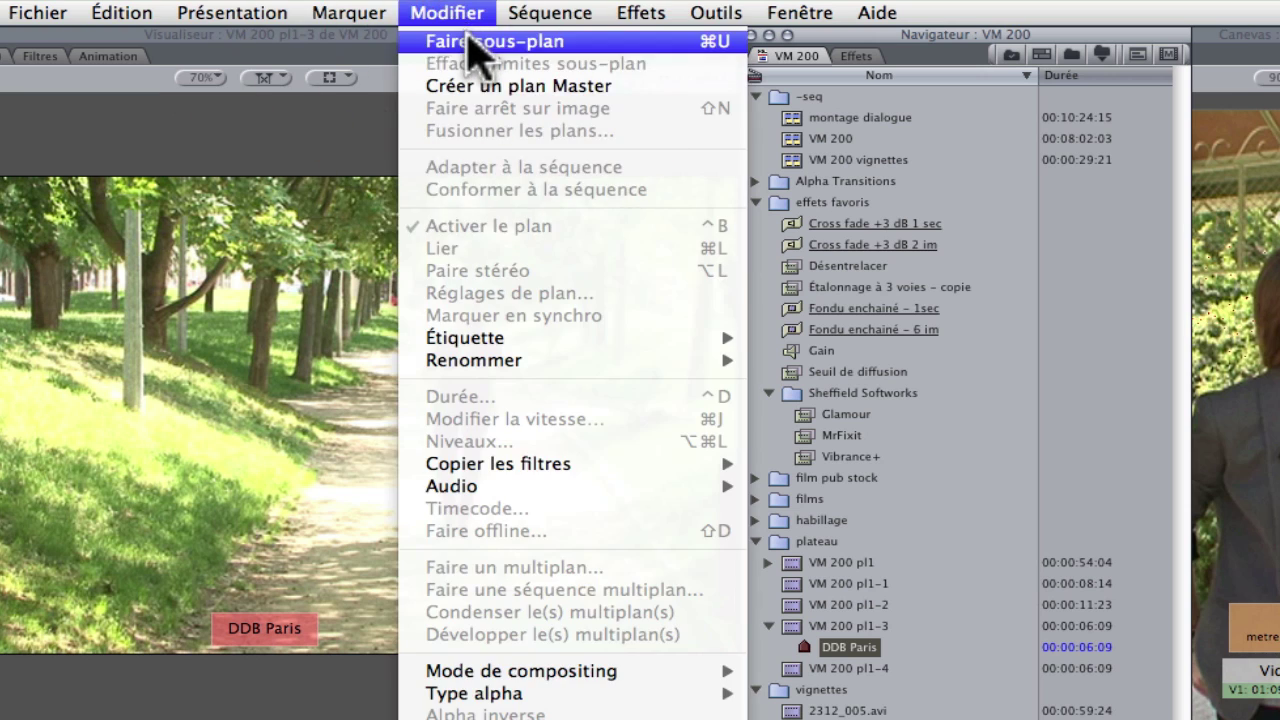
left_click(443, 40)
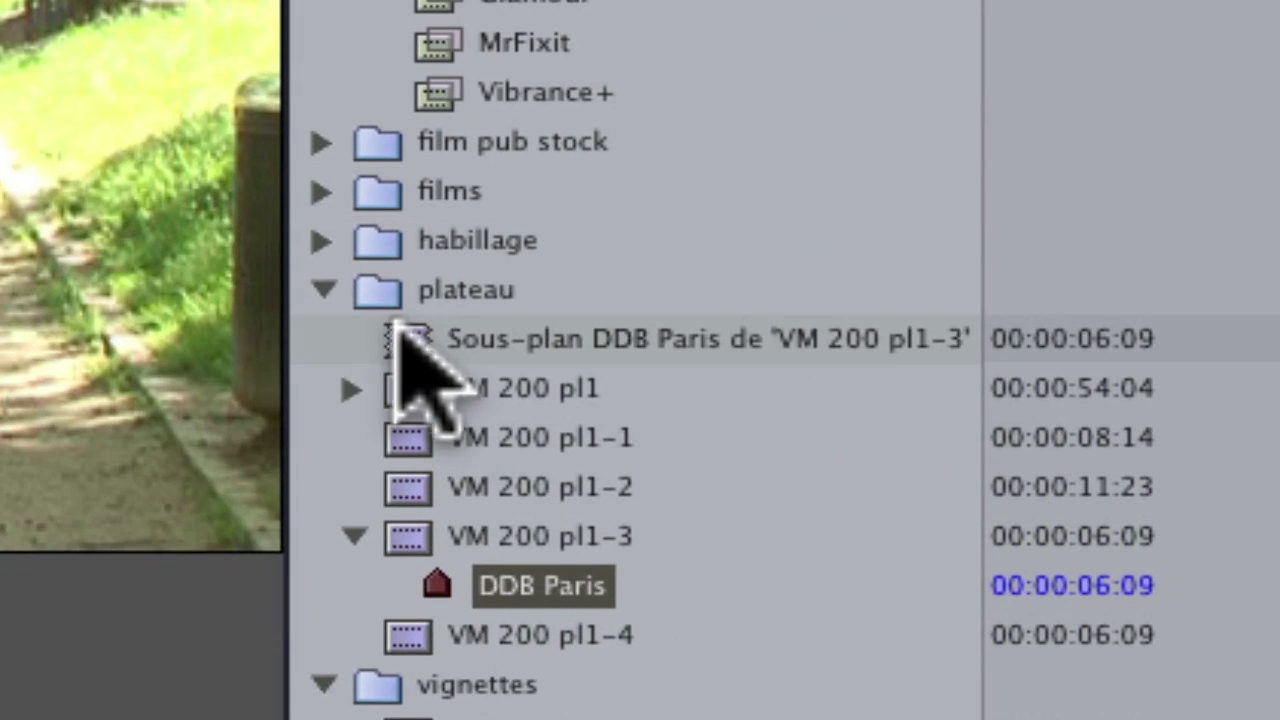
left_click(402, 328)
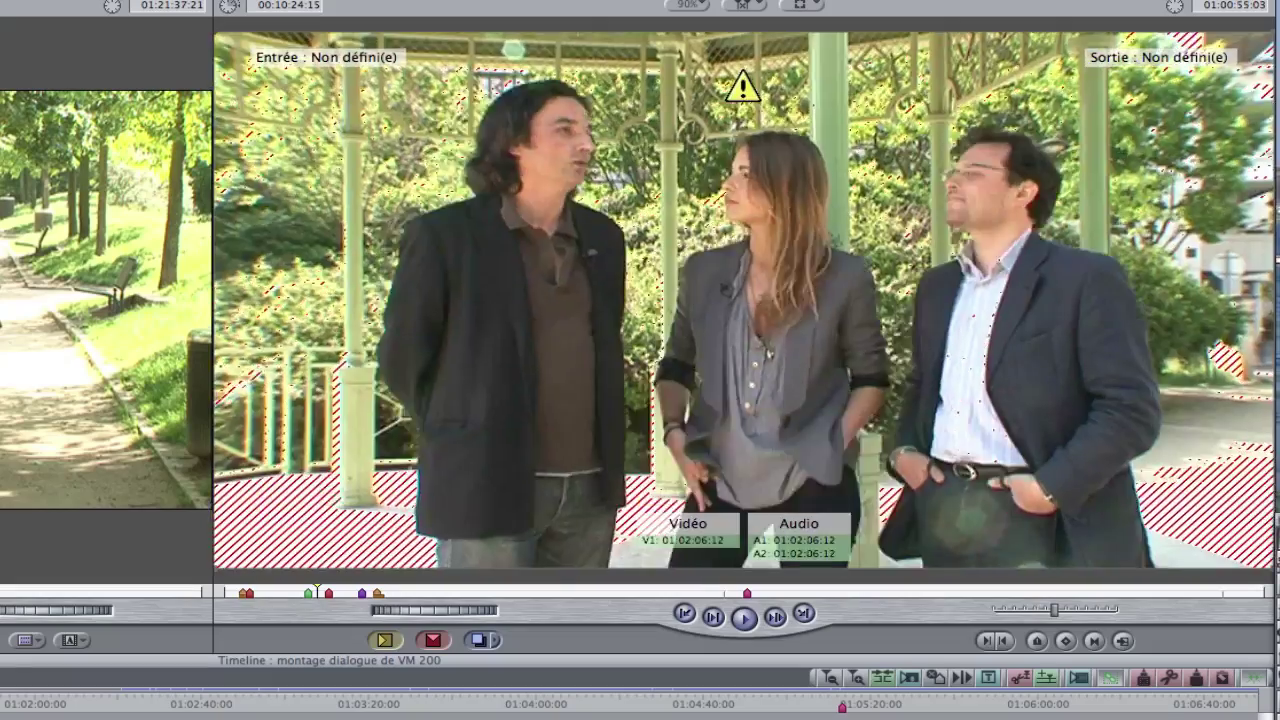
Export all markers of the montage dialogue sequence as a text marker list saved to the Desktop
key("Home")
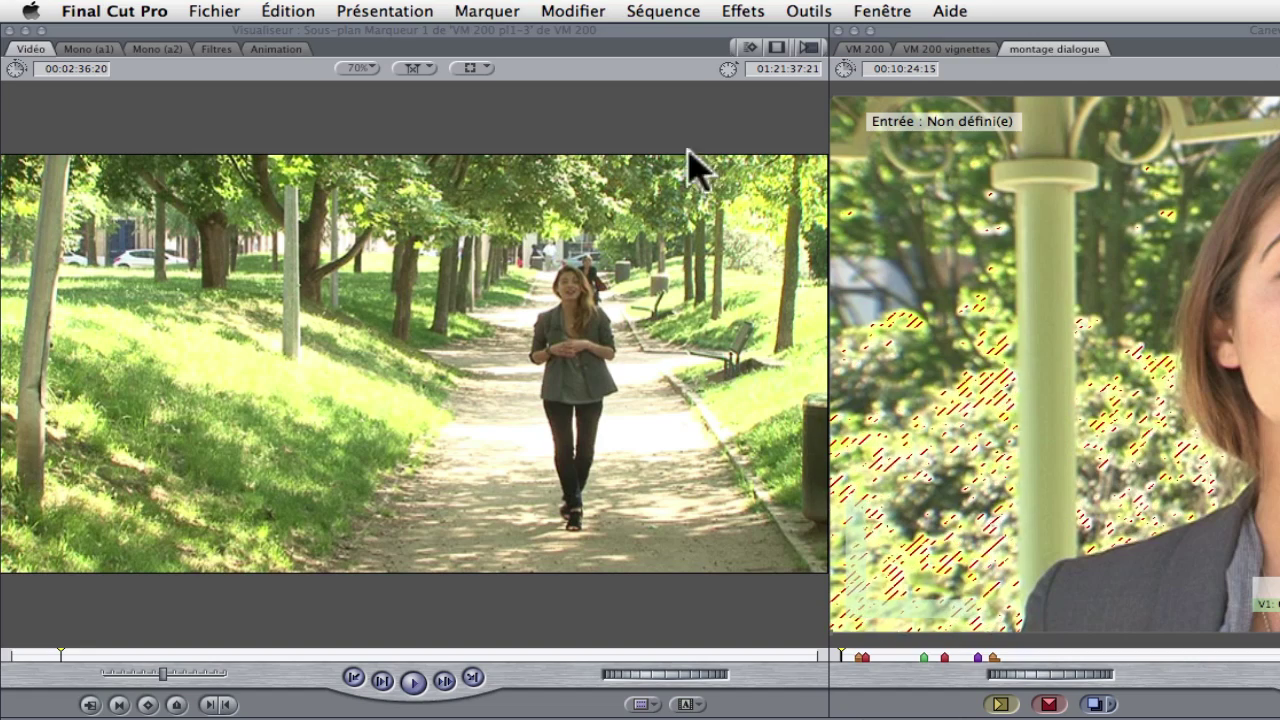
left_click(215, 12)
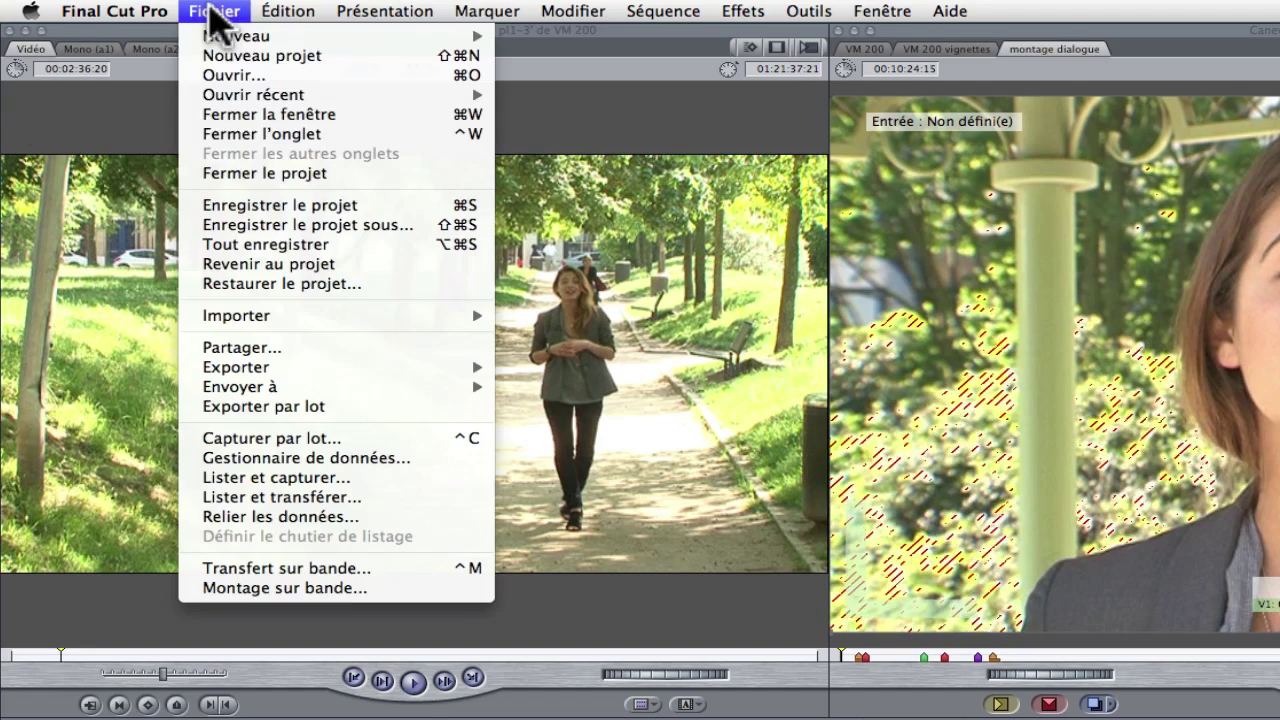
mouse_move(268, 368)
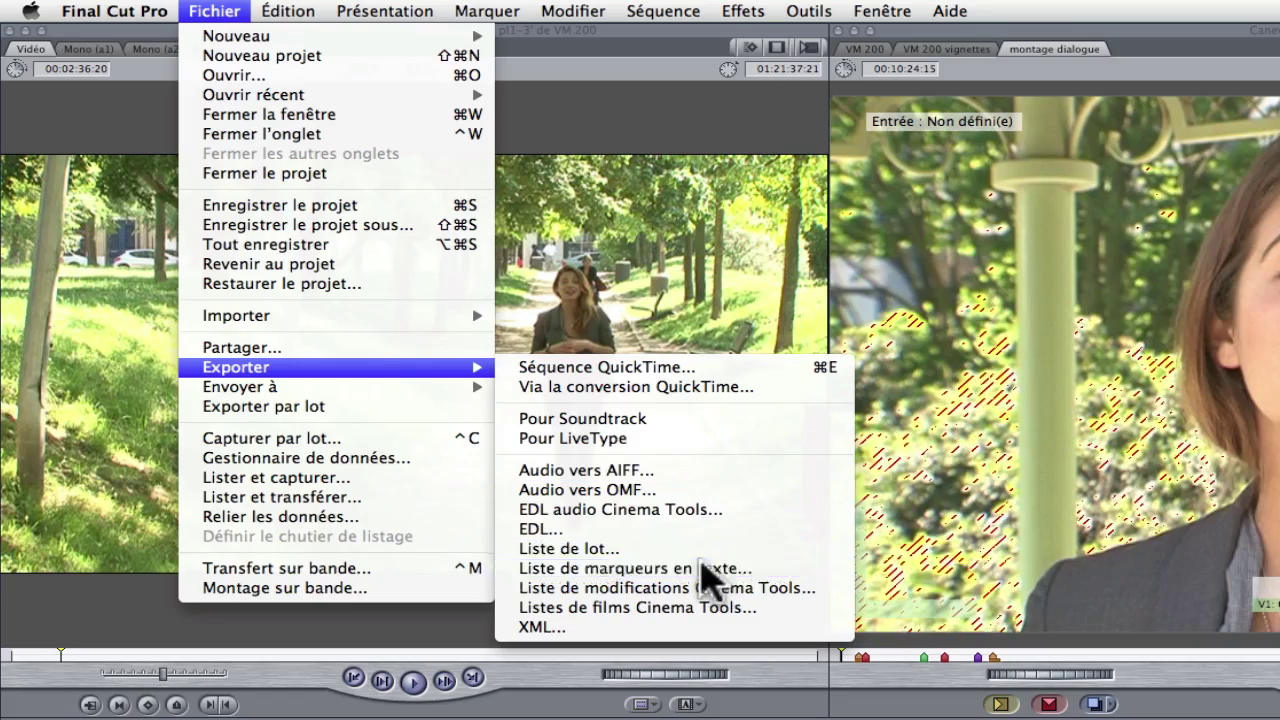
left_click(700, 570)
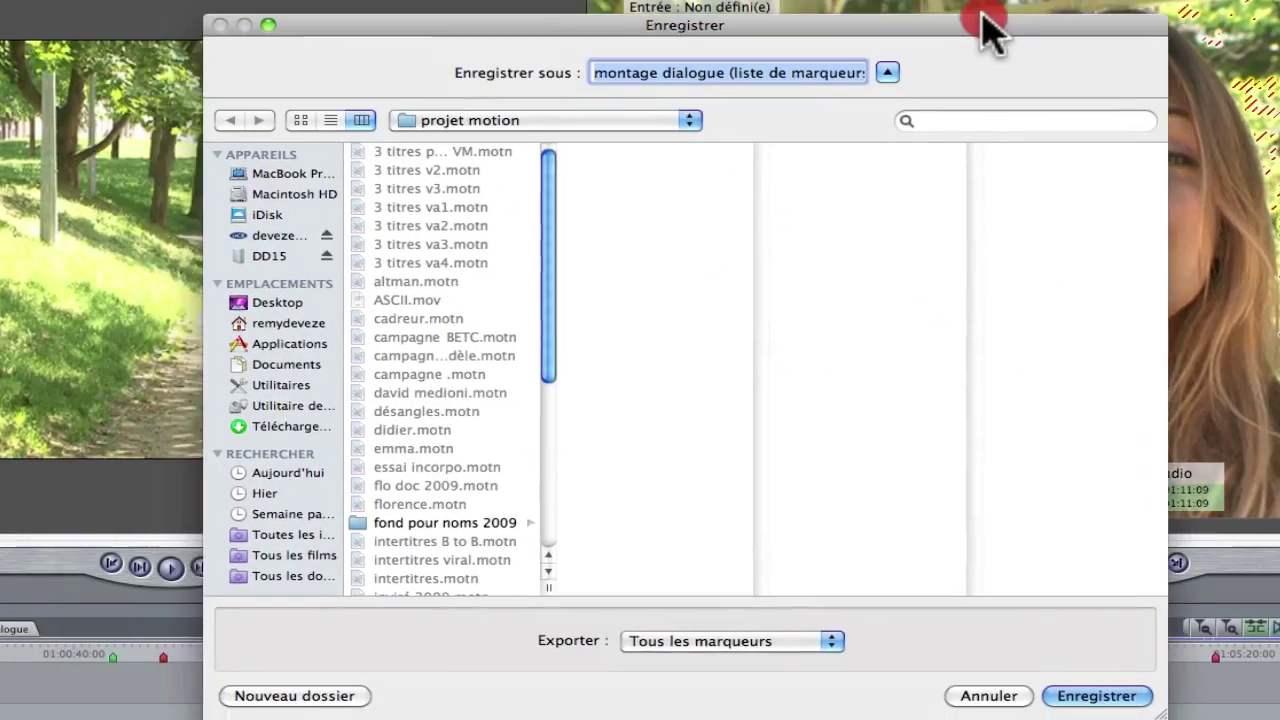
left_click(124, 260)
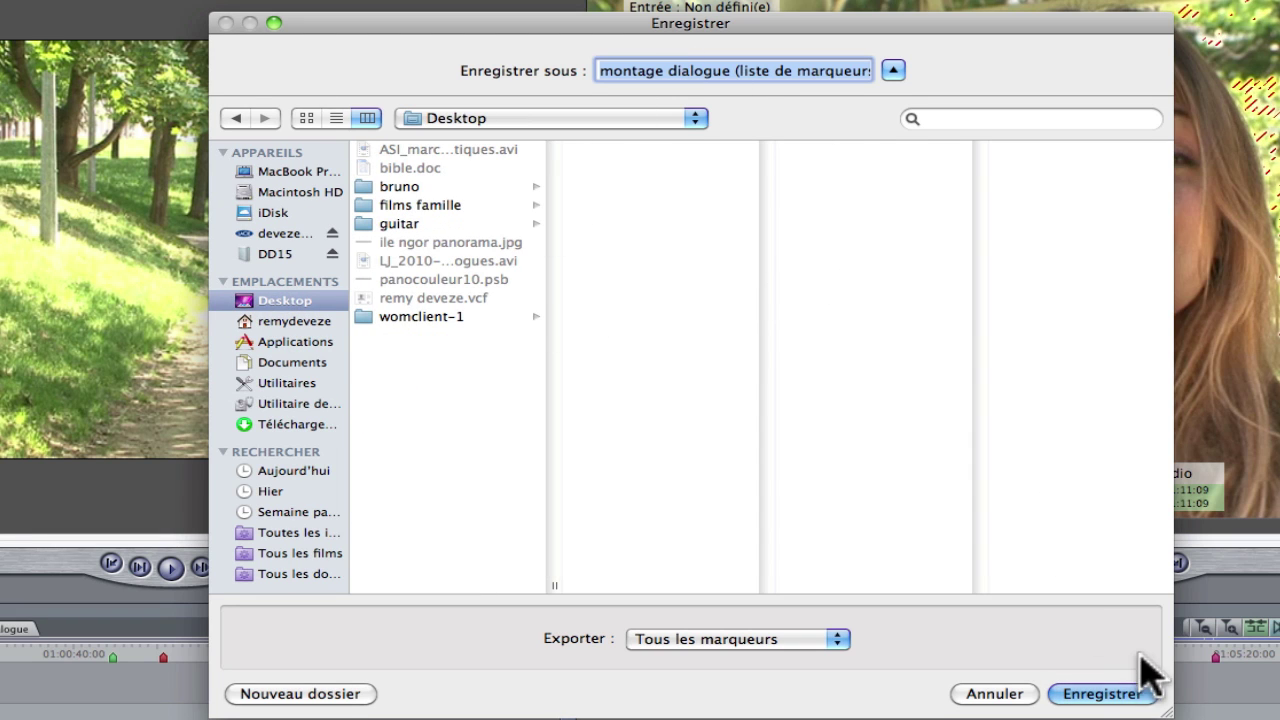
left_click(1130, 693)
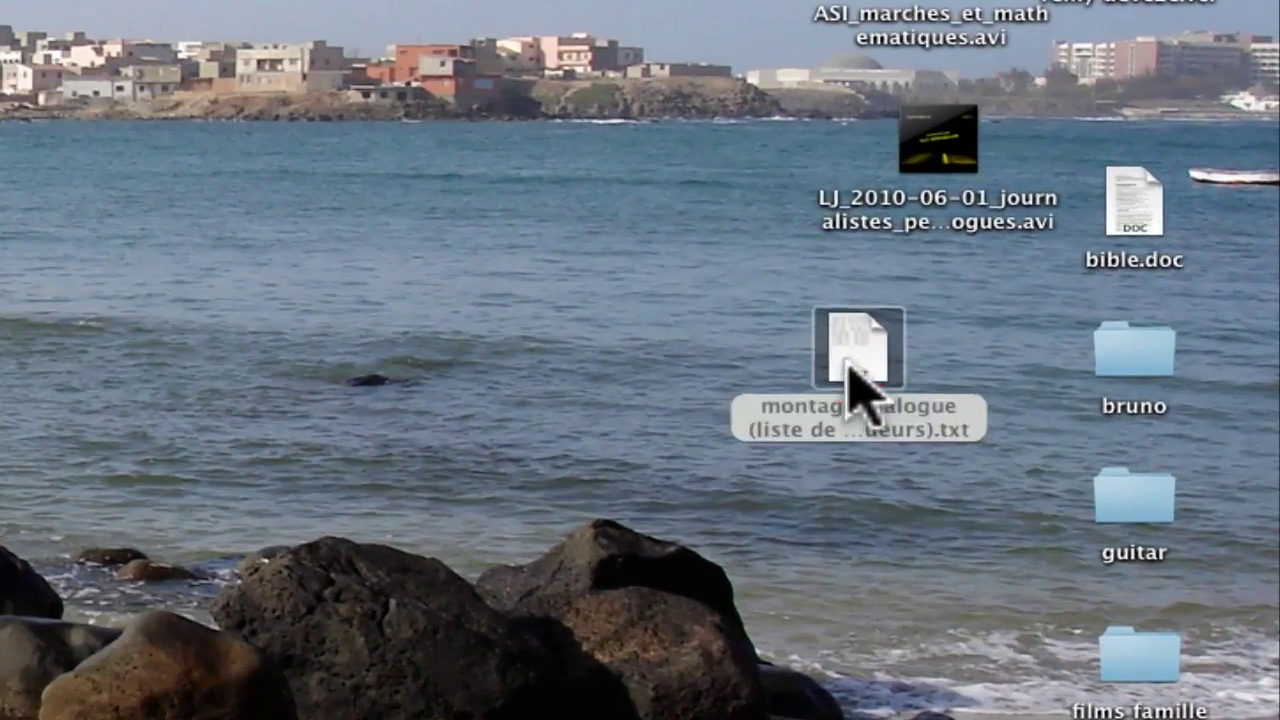
Open the exported montage dialogue marker list text file from the Desktop and enlarge its window to read the columns
left_click(1070, 335)
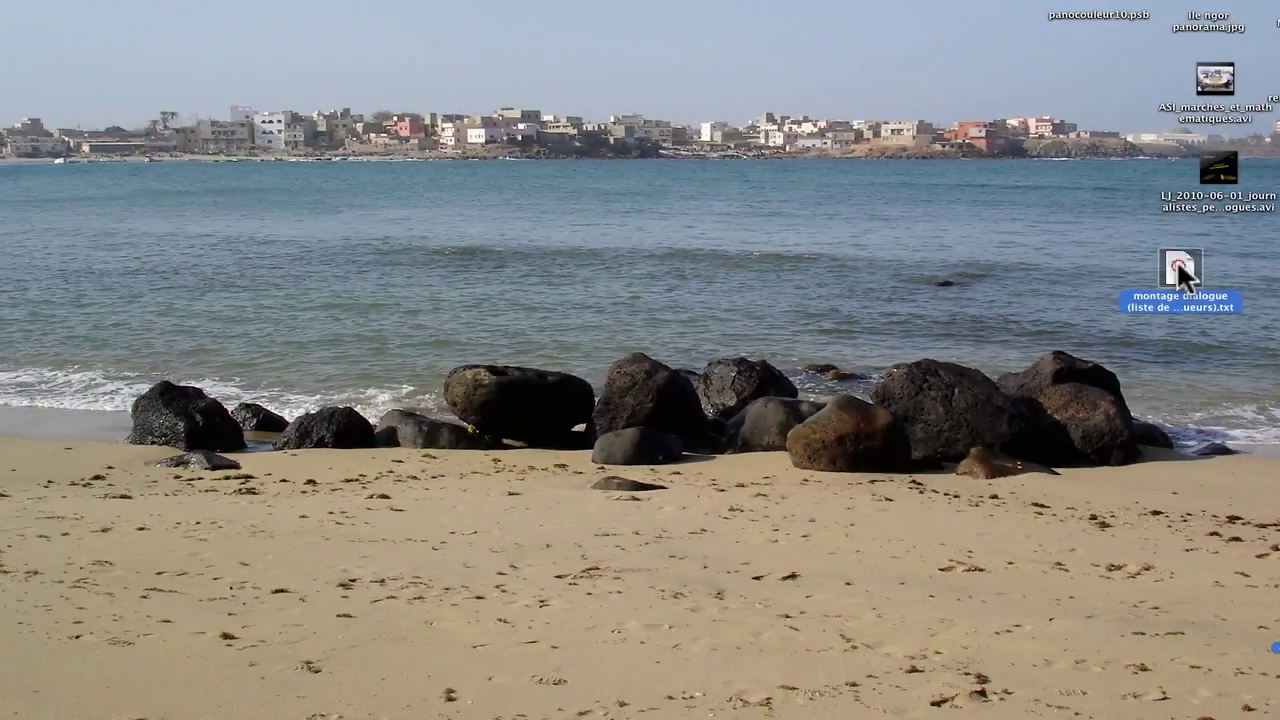
double_click(852, 372)
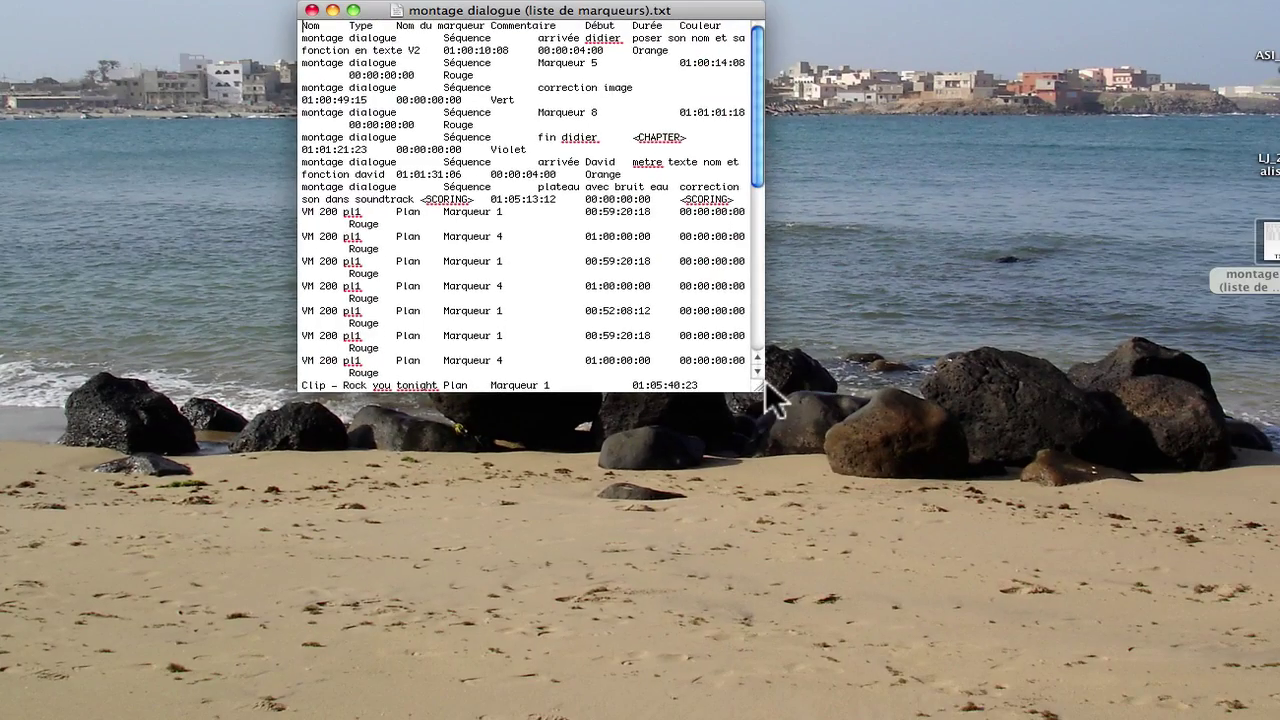
left_click_drag(765, 380, 1020, 712)
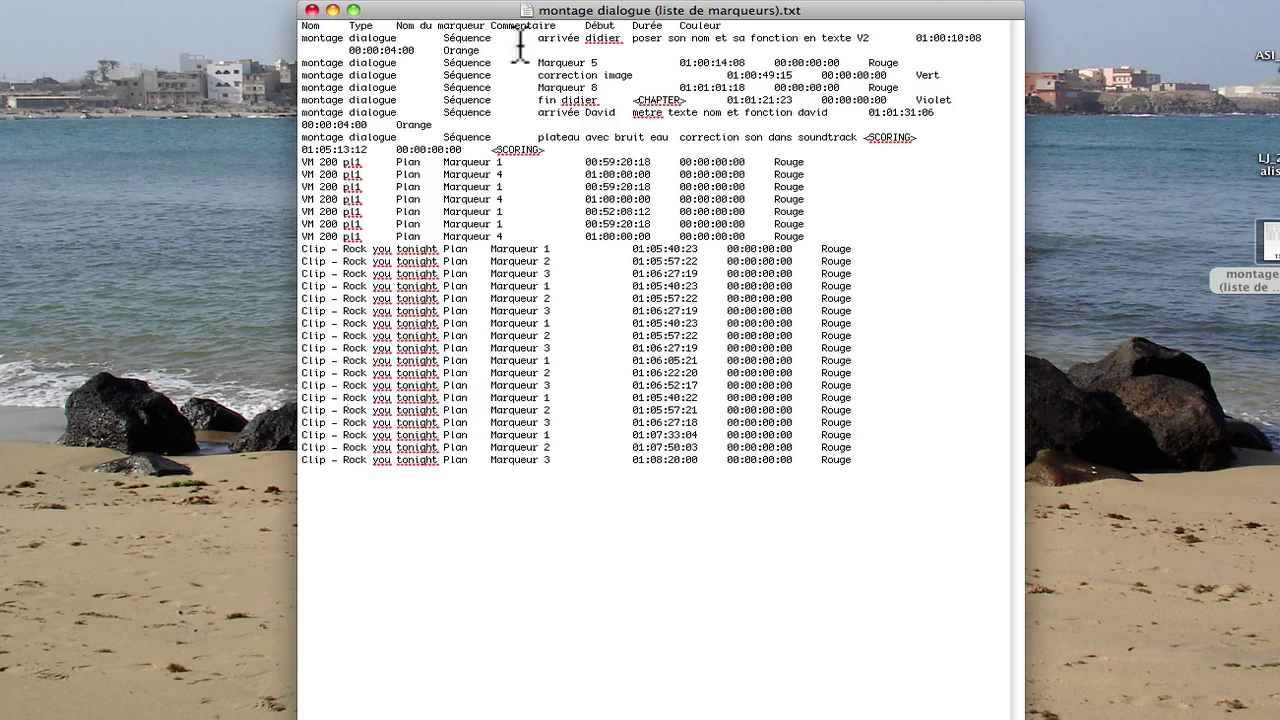